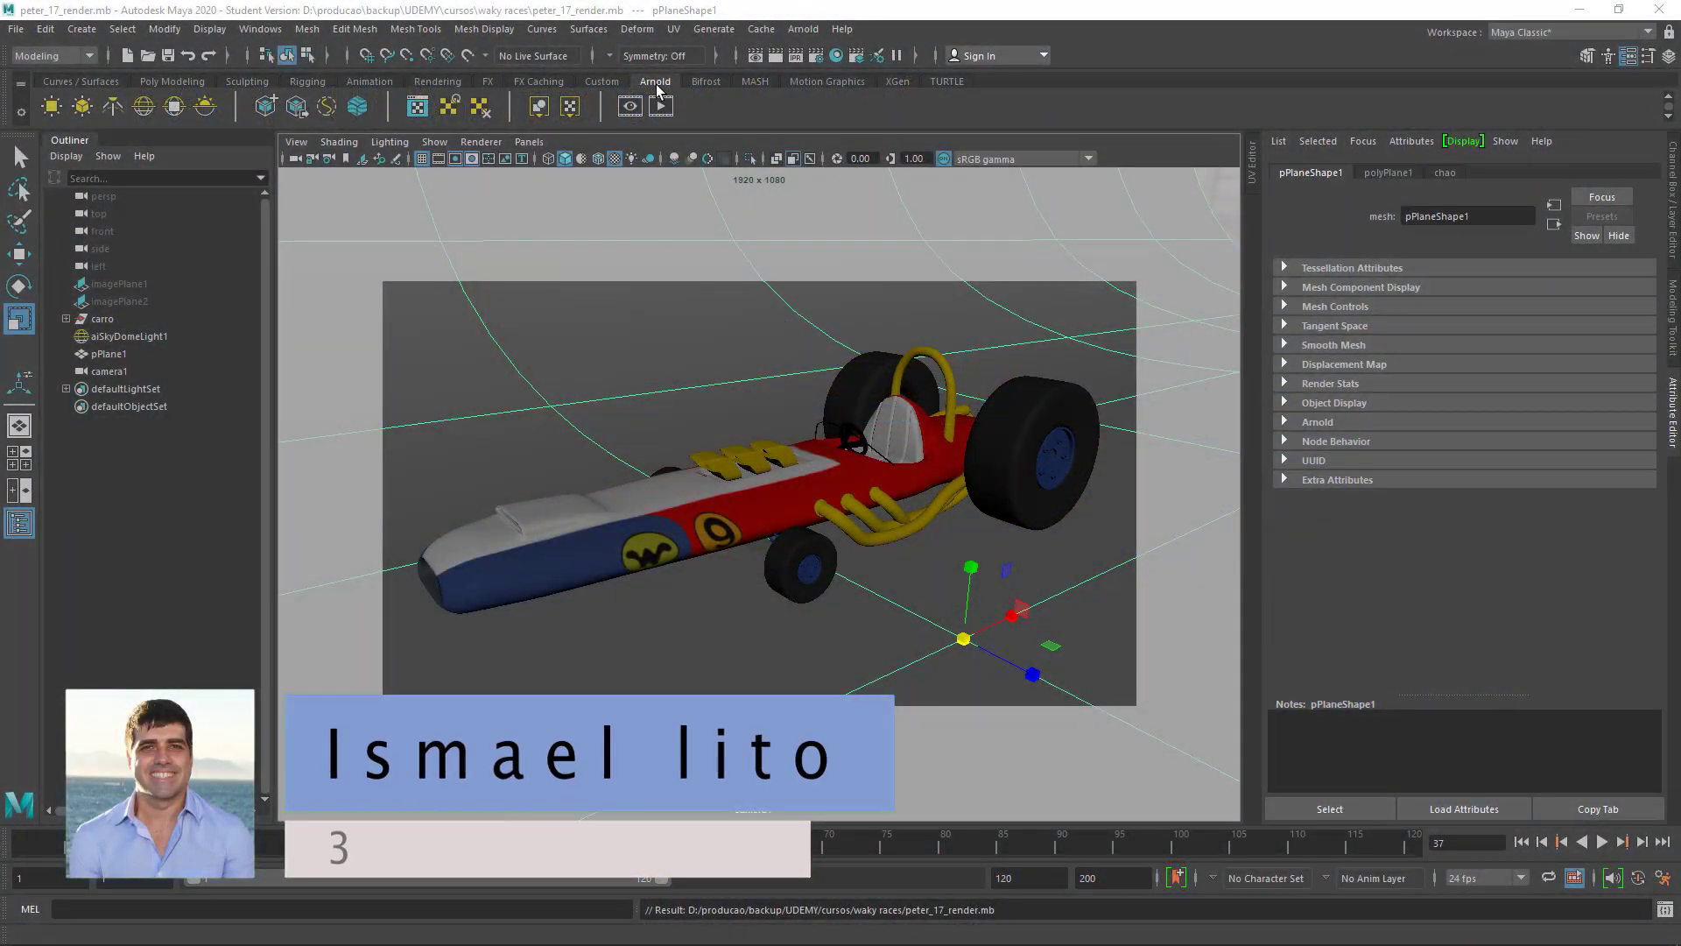
Start an interactive Arnold render of the race car and move the RenderView window aside
{"action": "left_click", "coordinate": [660, 108]}
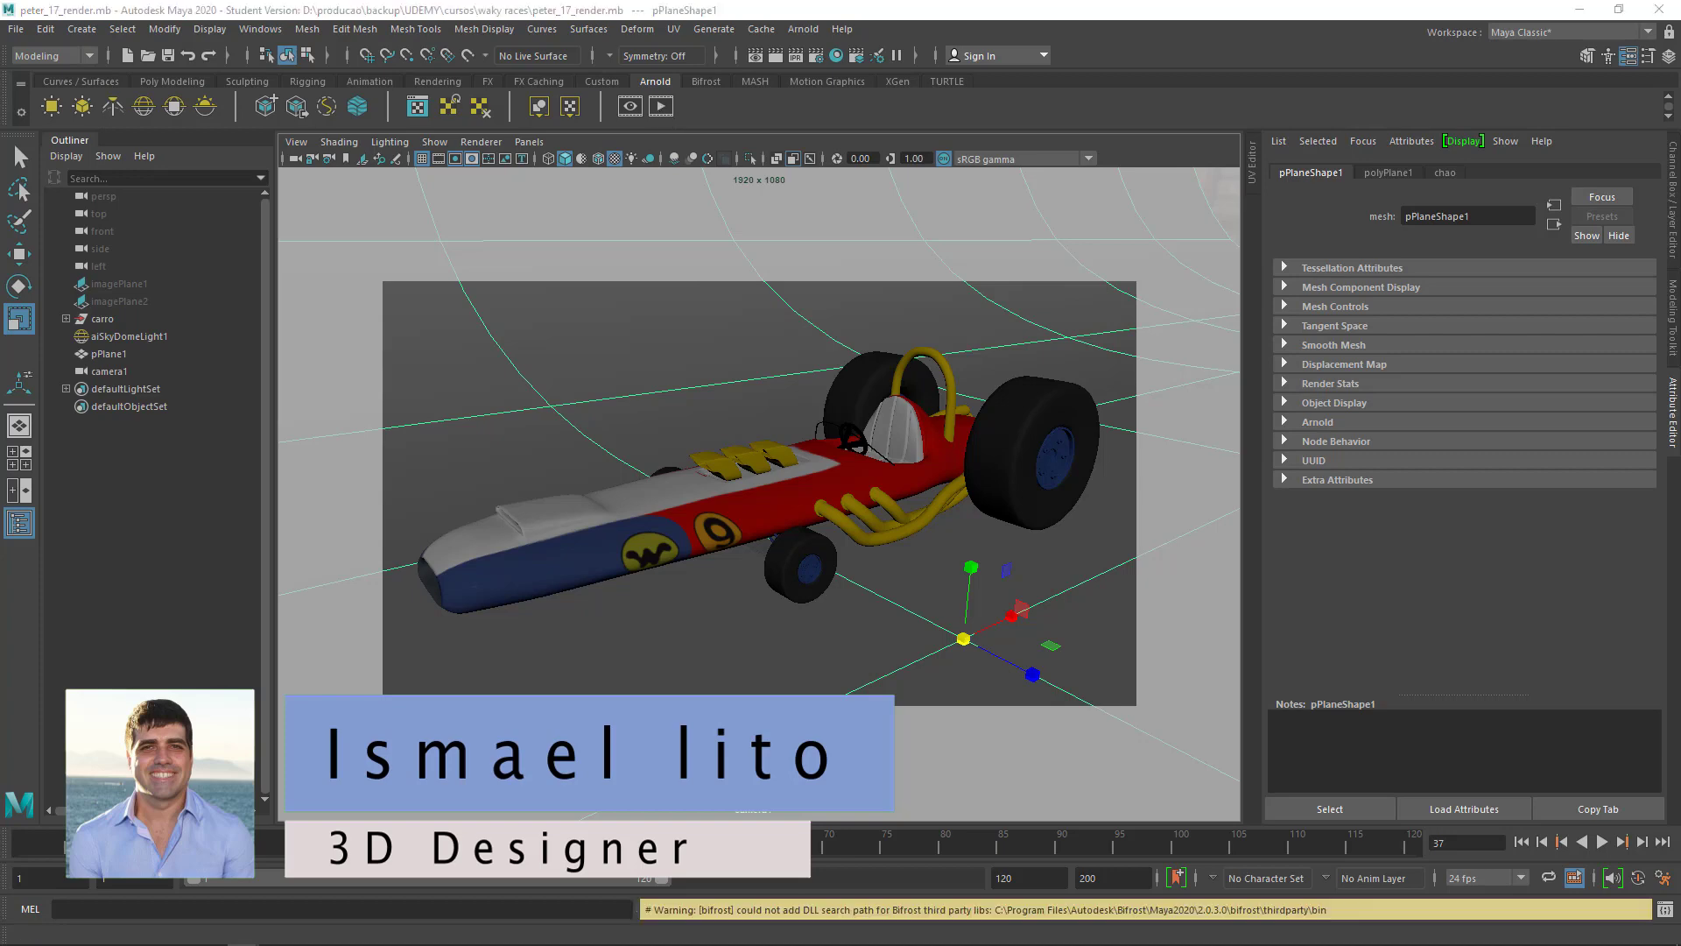
{"action": "left_click_drag", "start_coordinate": [771, 54], "coordinate": [1016, 60]}
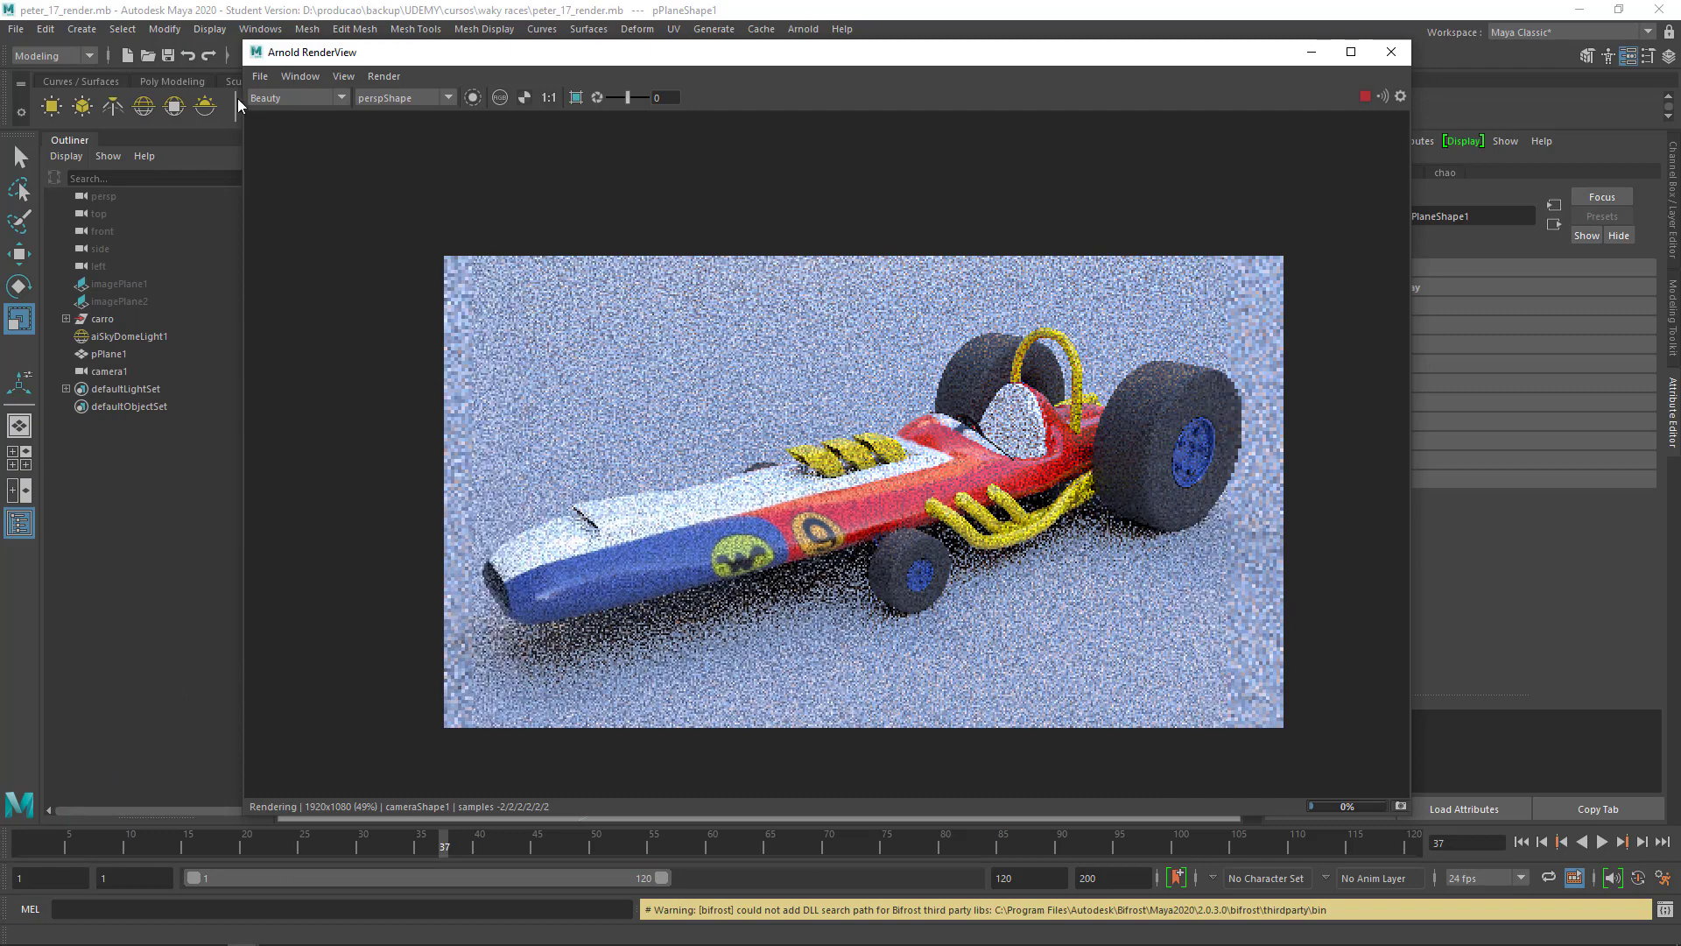
Shrink and reposition the RenderView beside the viewport, stopping the running render
{"action": "left_click_drag", "start_coordinate": [238, 105], "coordinate": [617, 171]}
{"action": "mouse_move", "coordinate": [1281, 192]}
{"action": "left_mouse_down"}
{"action": "mouse_move", "coordinate": [776, 110]}
{"action": "mouse_move", "coordinate": [774, 128]}
{"action": "left_mouse_up"}
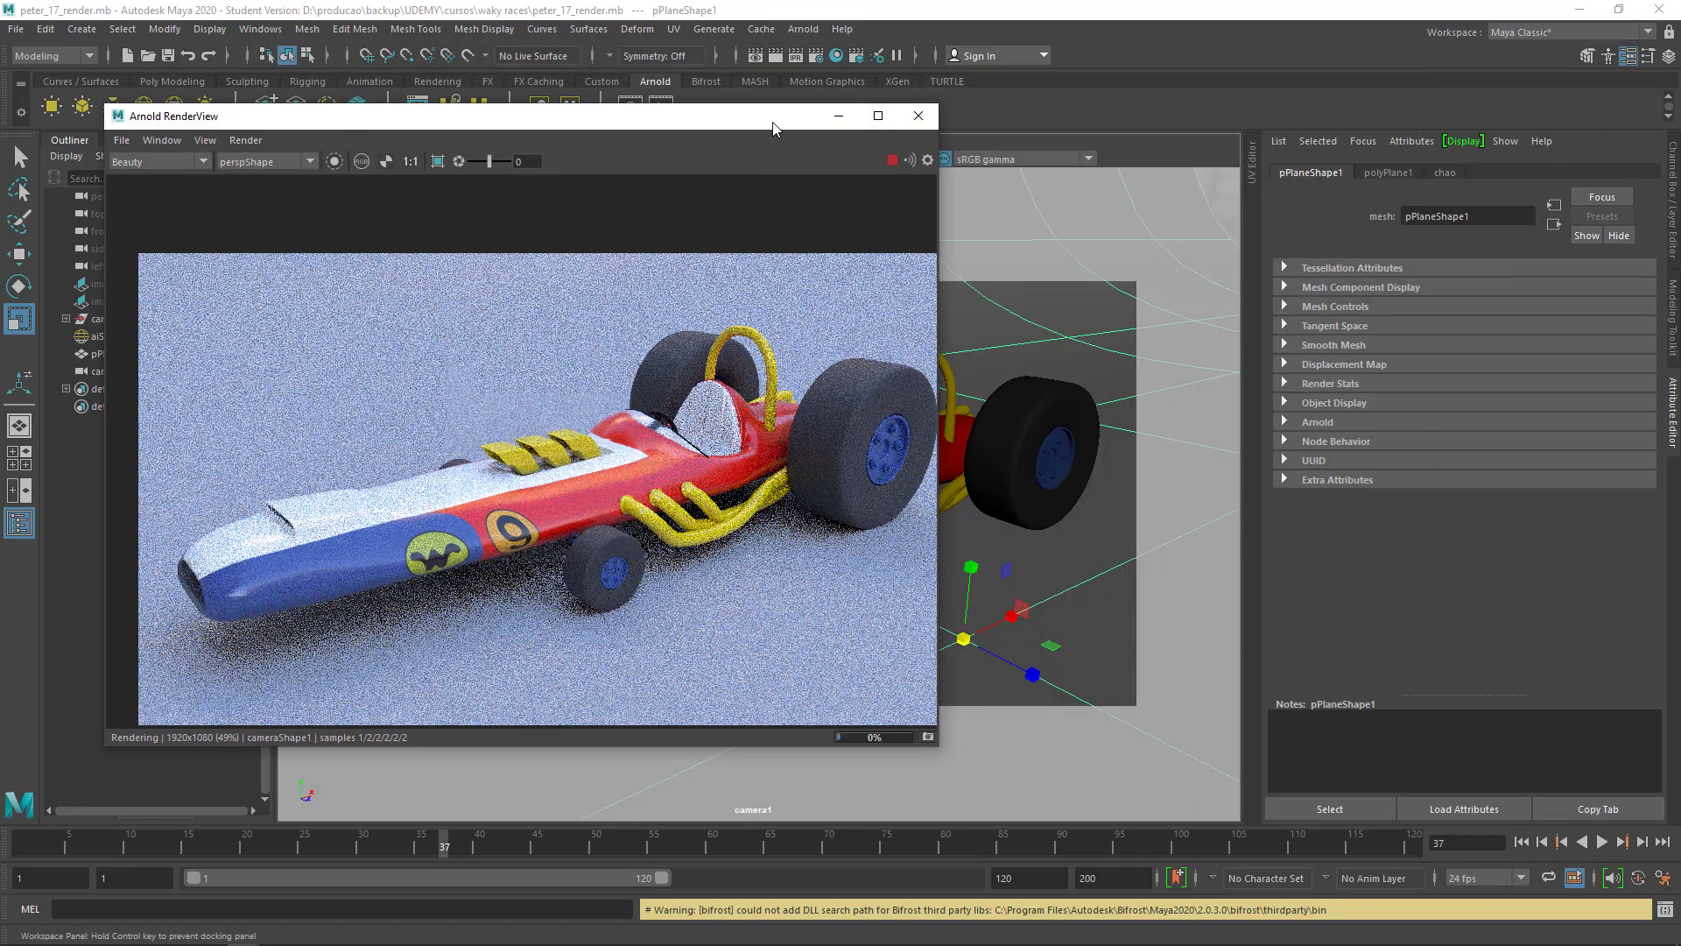
{"action": "left_click", "coordinate": [892, 162]}
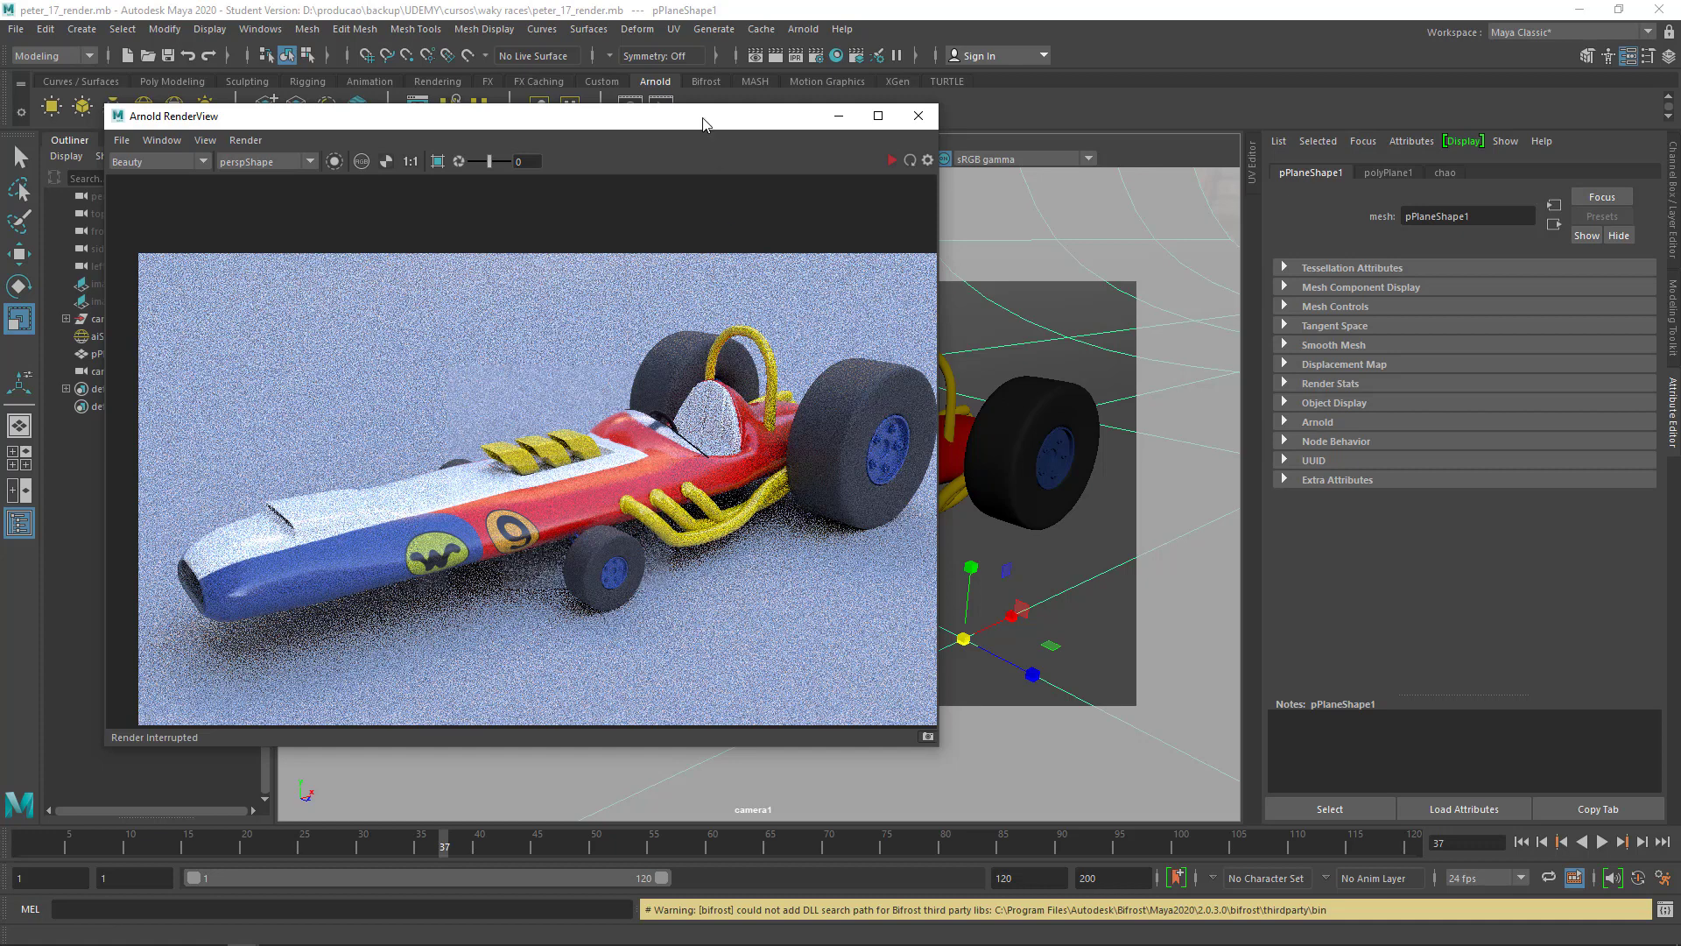
{"action": "left_click_drag", "start_coordinate": [704, 124], "coordinate": [696, 170]}
Set the Render Settings image size preset to HD_540 (960x540)
{"action": "left_click", "coordinate": [815, 56]}
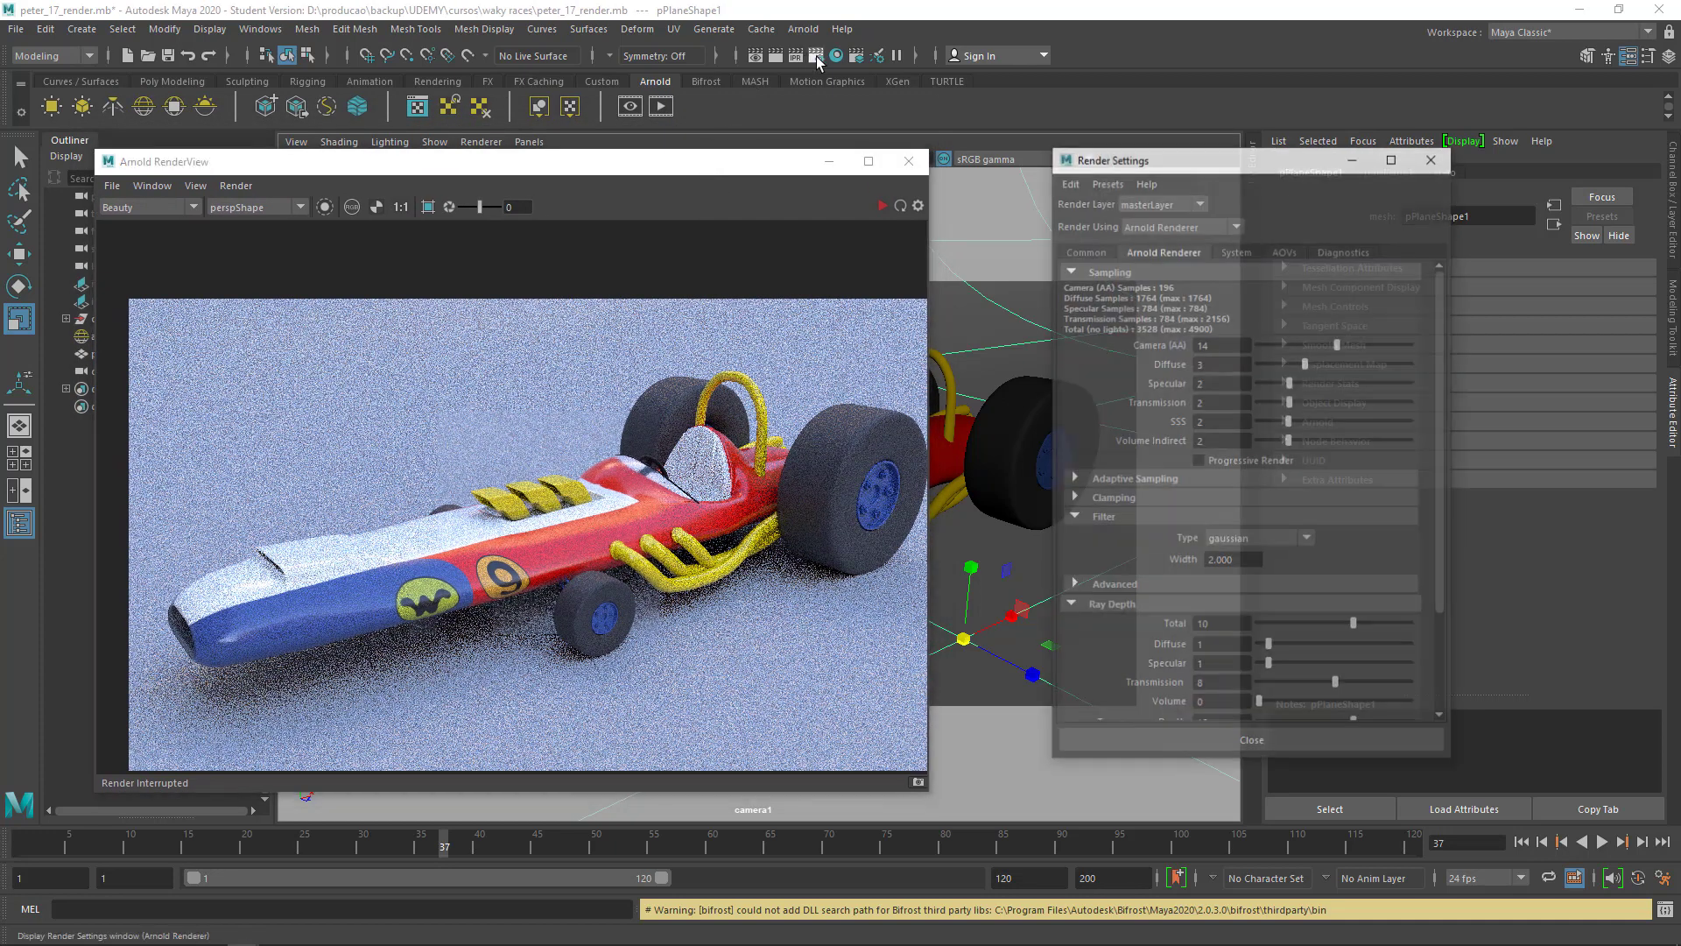
{"action": "left_click", "coordinate": [1095, 252]}
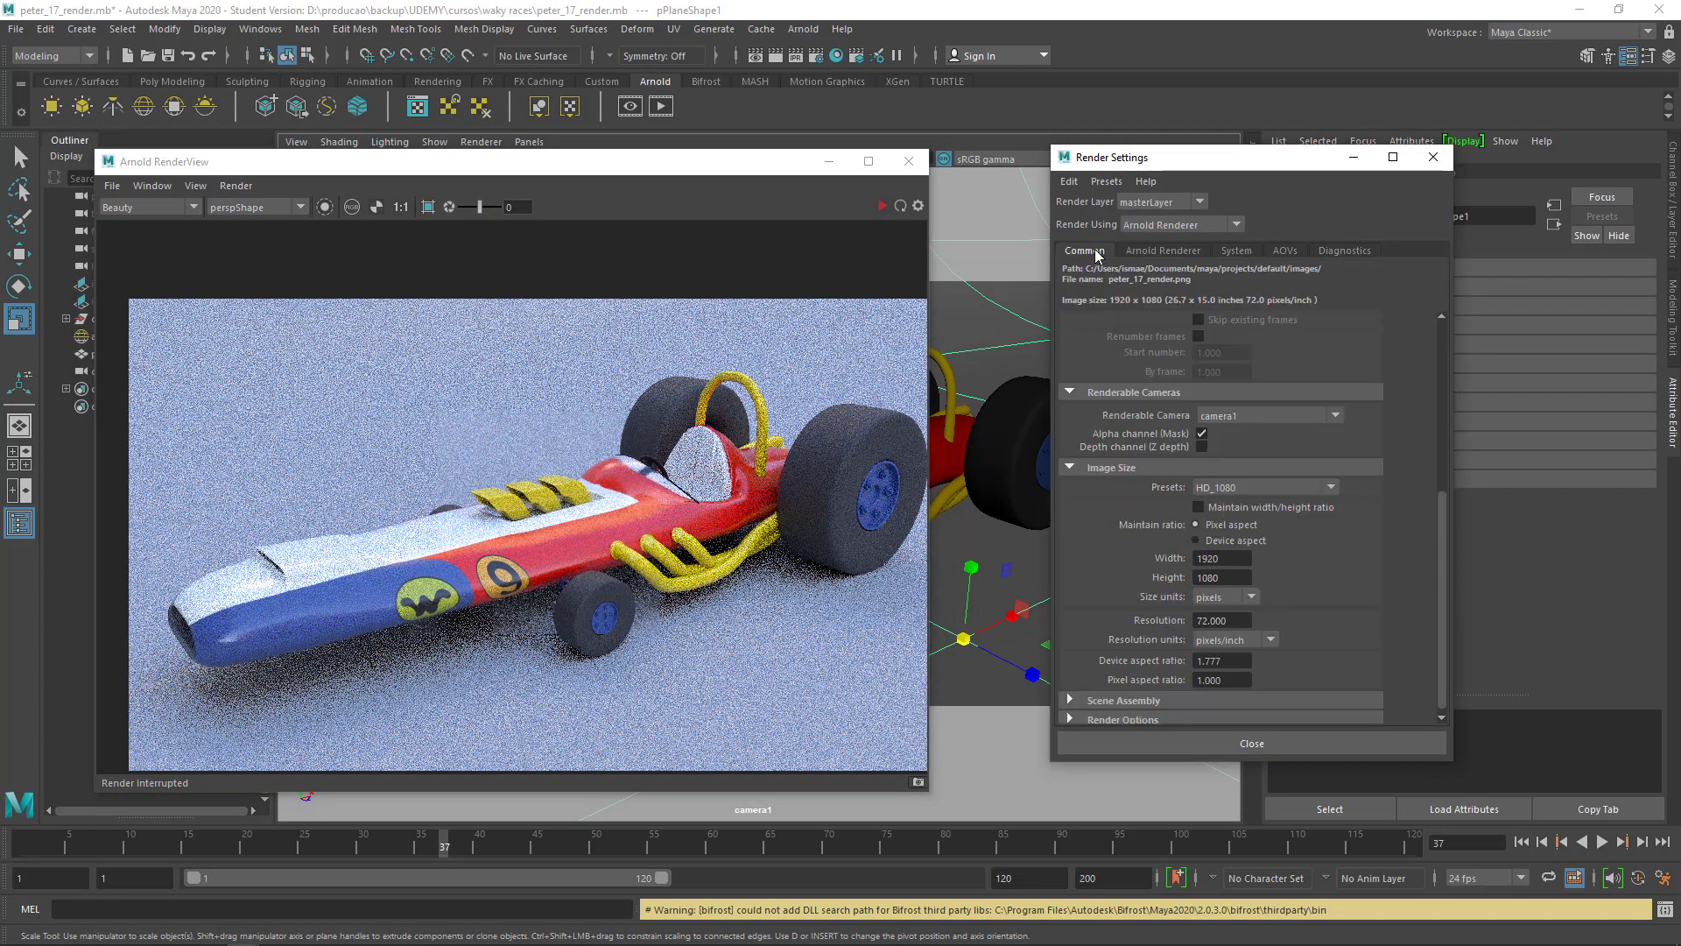
{"action": "left_click", "coordinate": [1241, 489]}
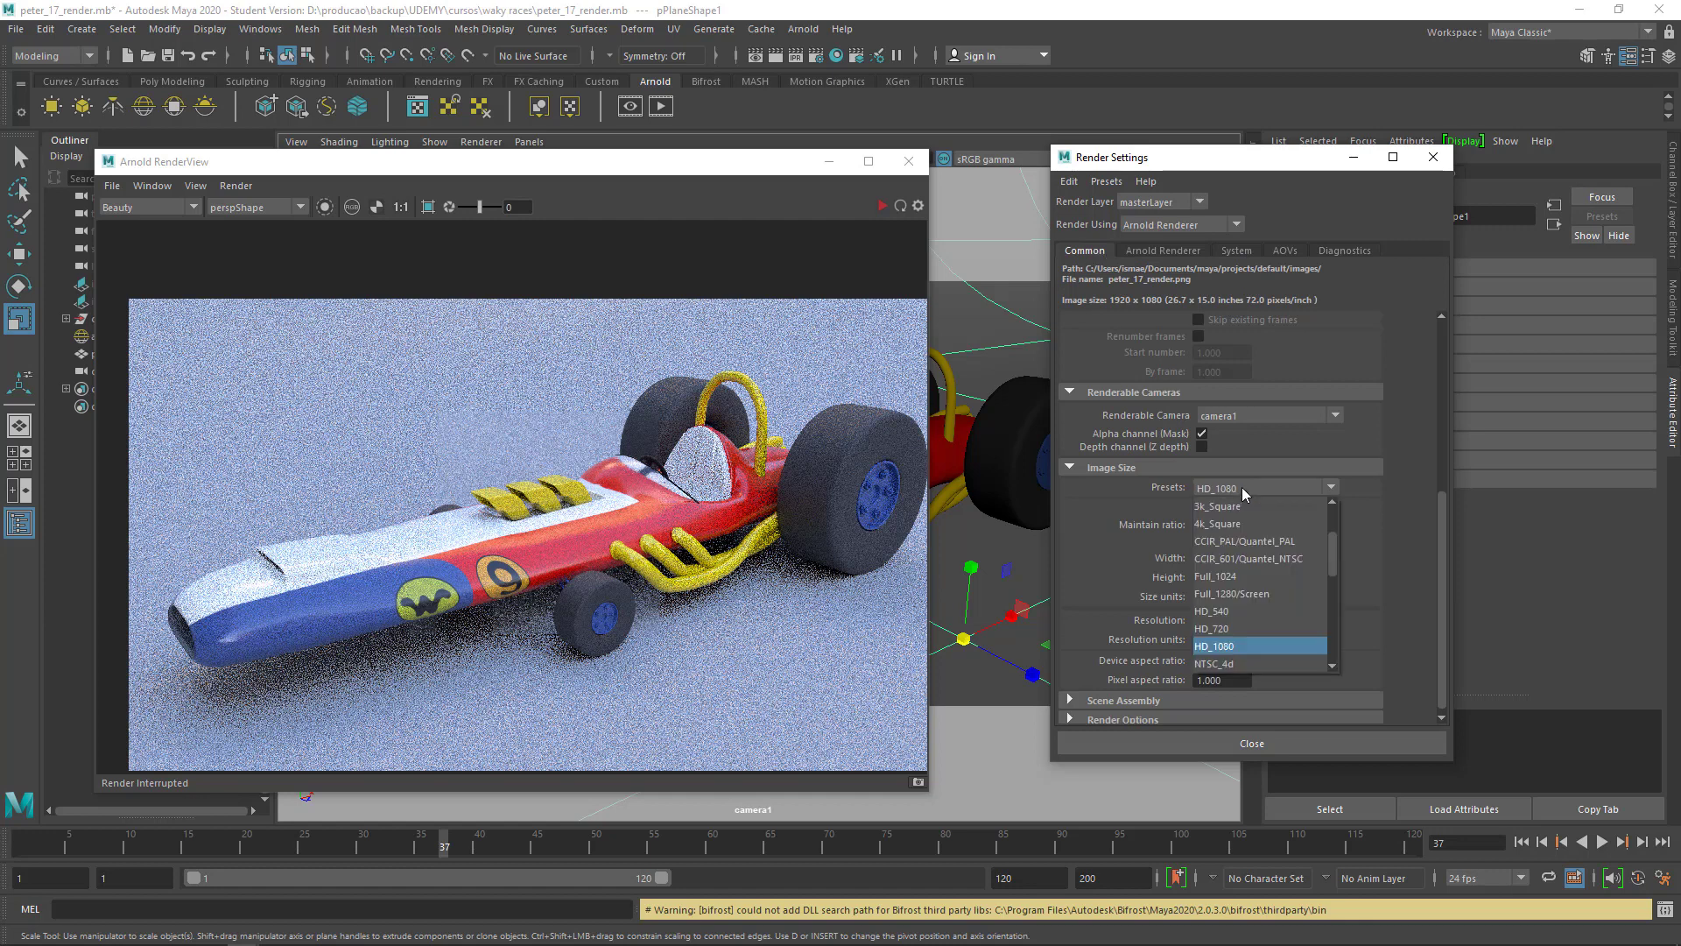
{"action": "left_click", "coordinate": [1258, 612]}
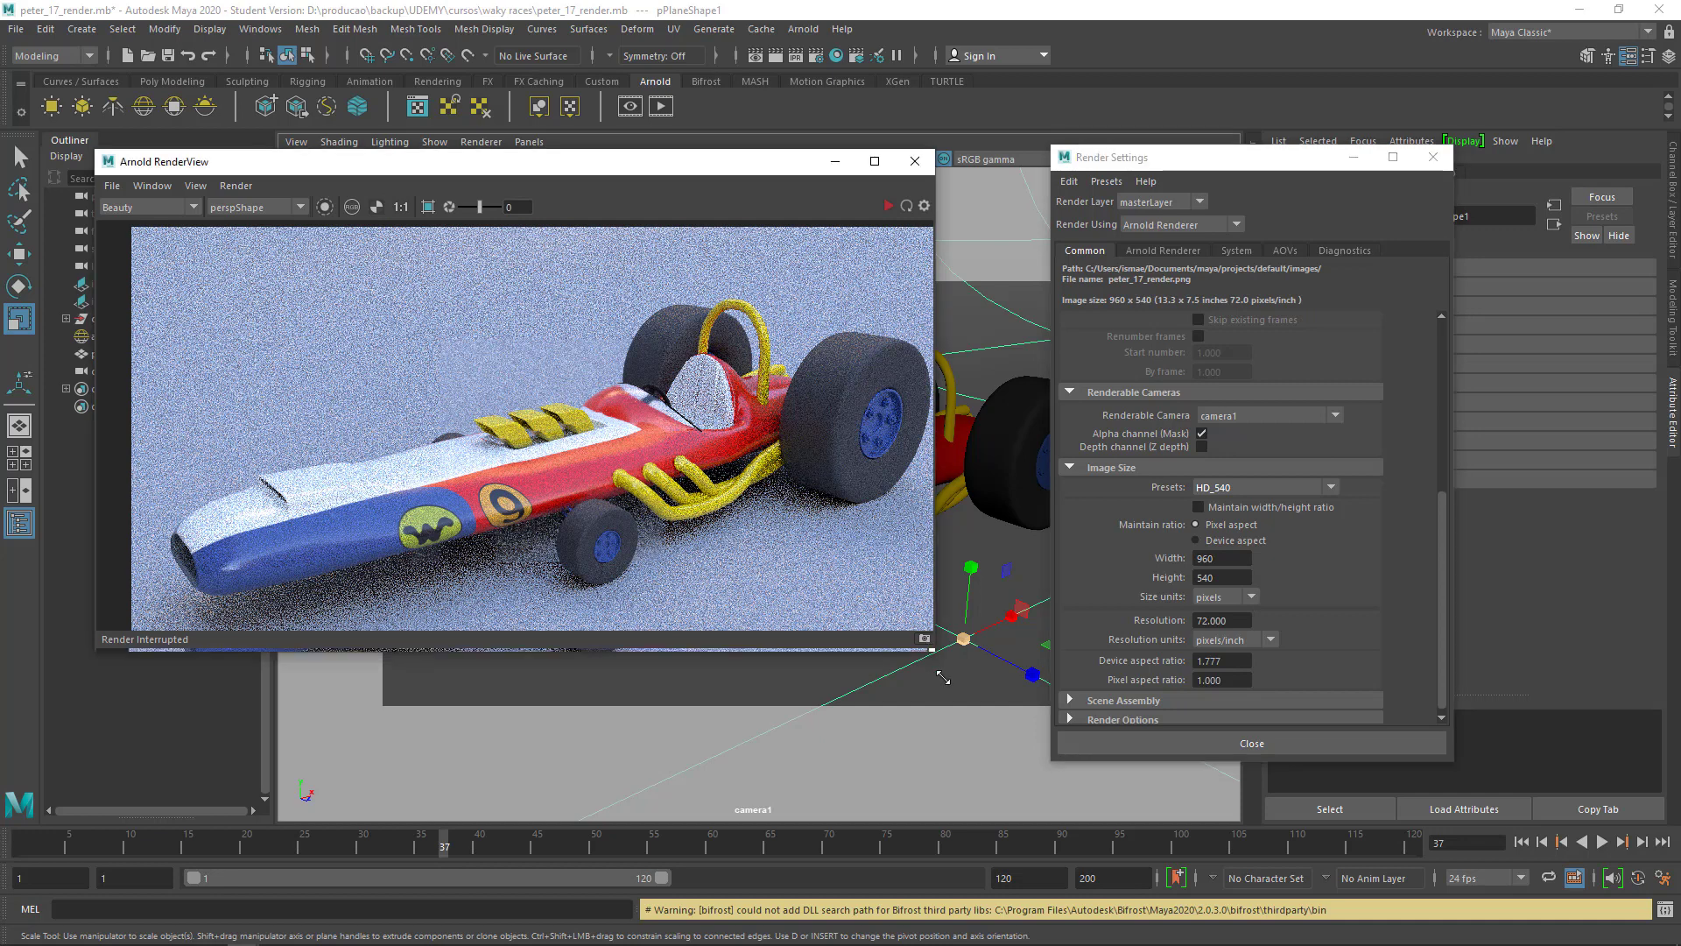
Enlarge the RenderView and enable the Optix denoiser for the beauty AOV
{"action": "left_click_drag", "start_coordinate": [928, 646], "coordinate": [942, 690]}
{"action": "left_click", "coordinate": [1236, 251]}
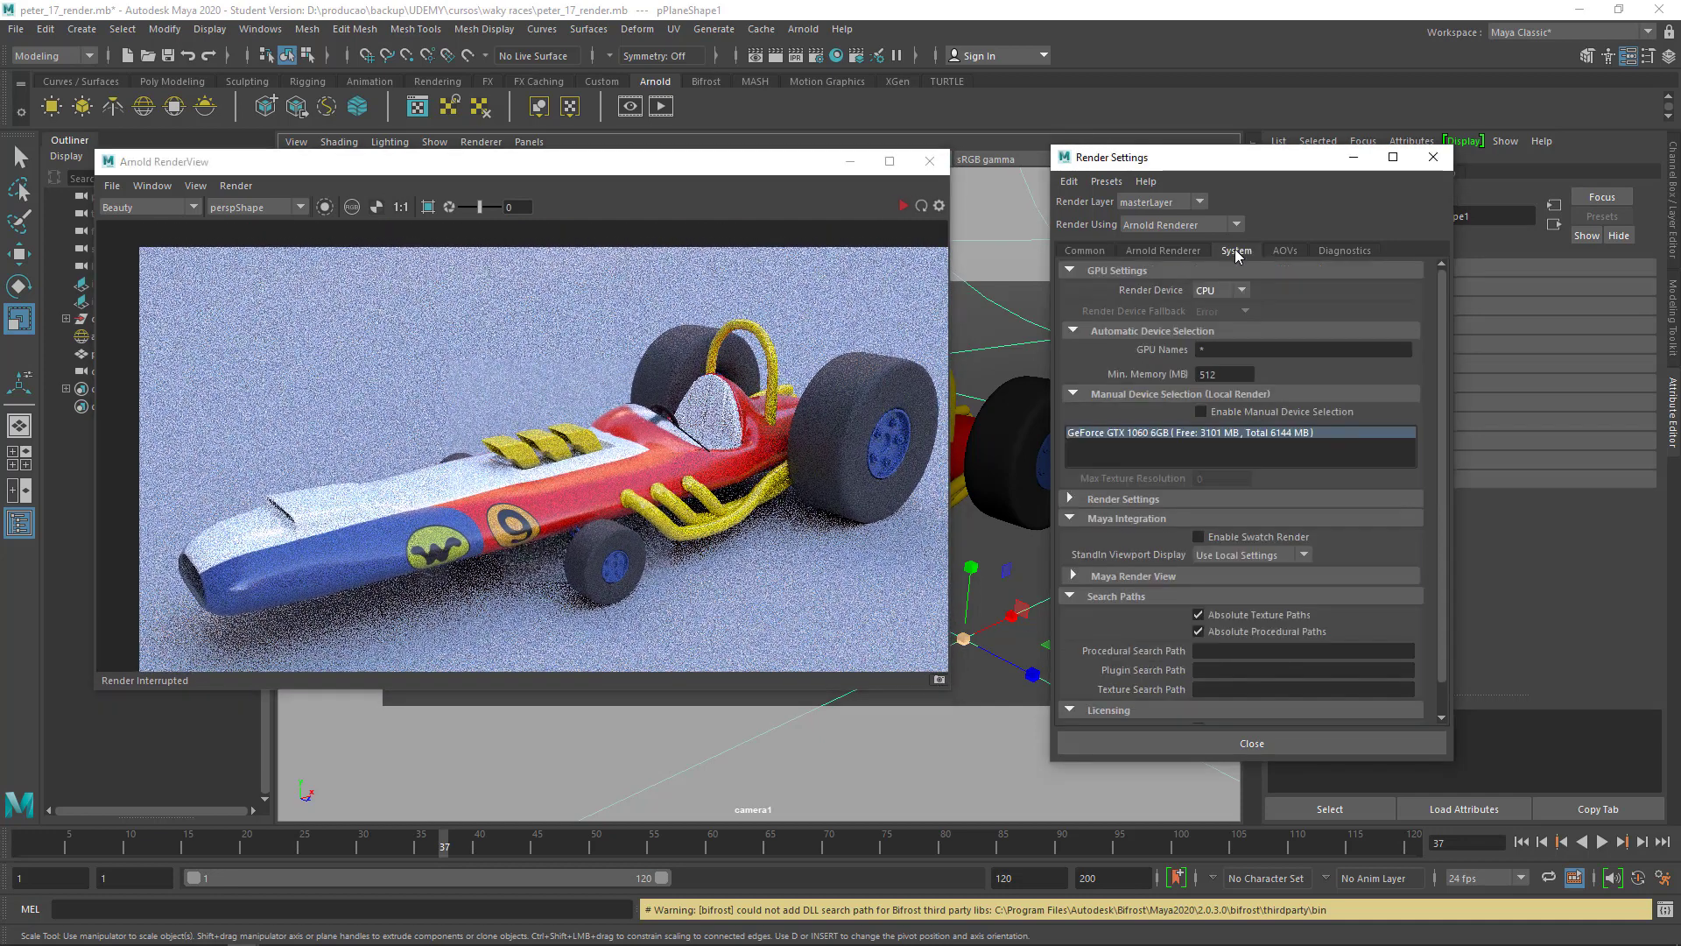
{"action": "left_click", "coordinate": [1285, 250]}
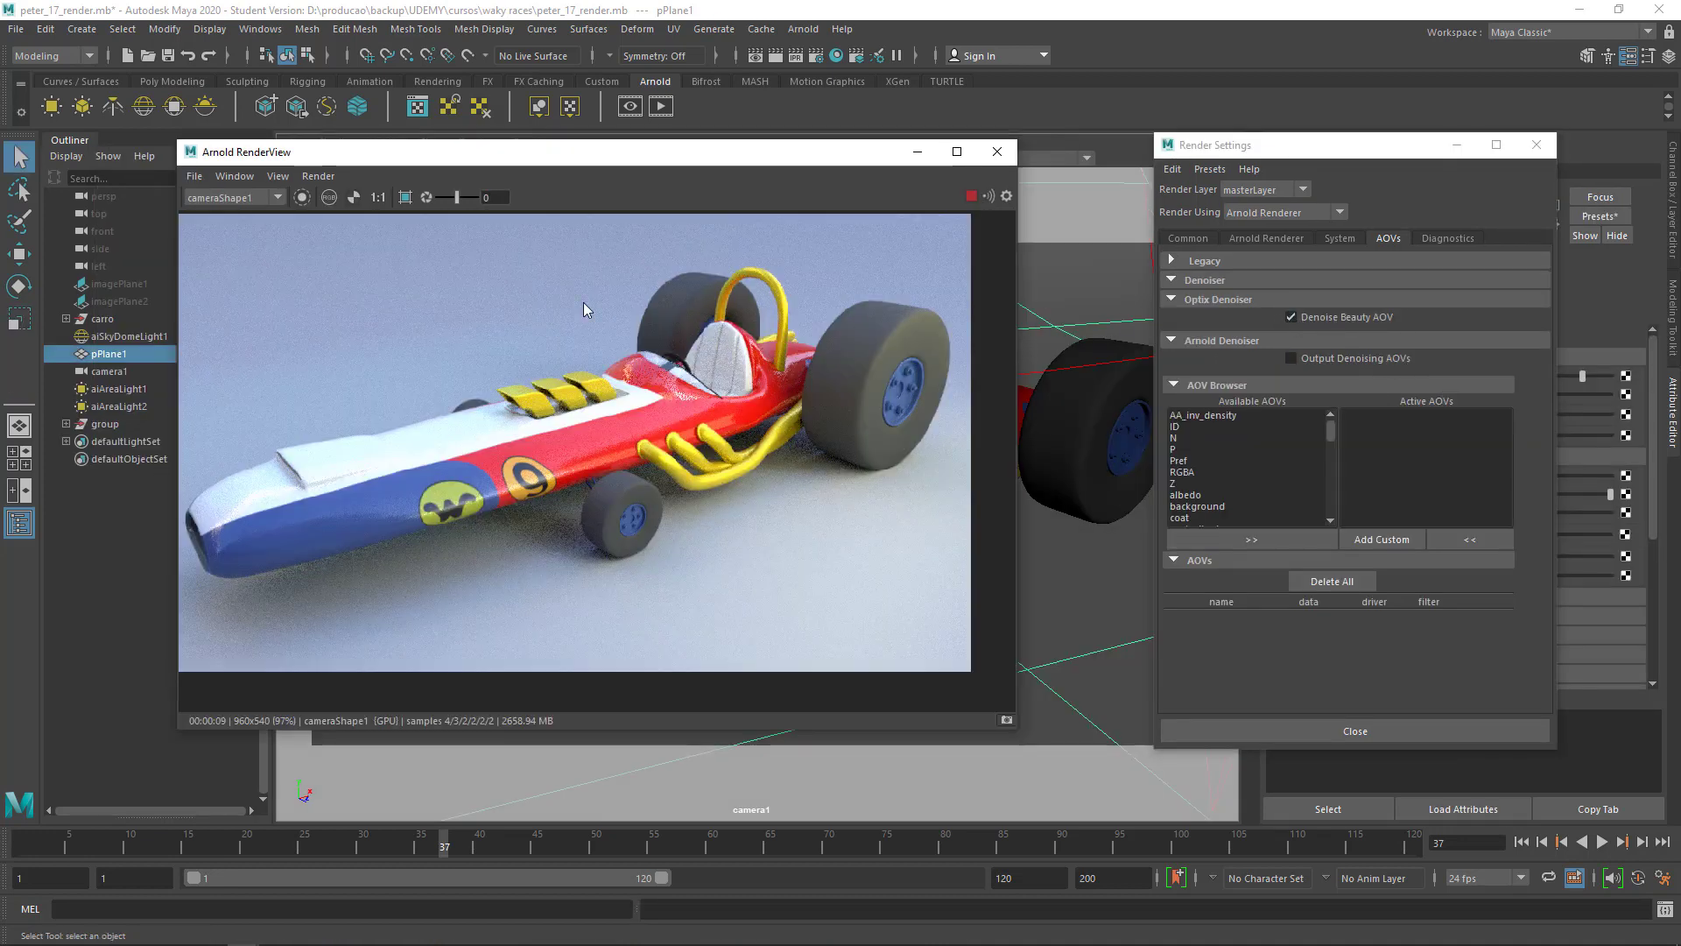
Display the RGBA_denoise AOV in RenderView and zoom into the image
{"action": "left_click", "coordinate": [277, 176]}
{"action": "mouse_move", "coordinate": [297, 212]}
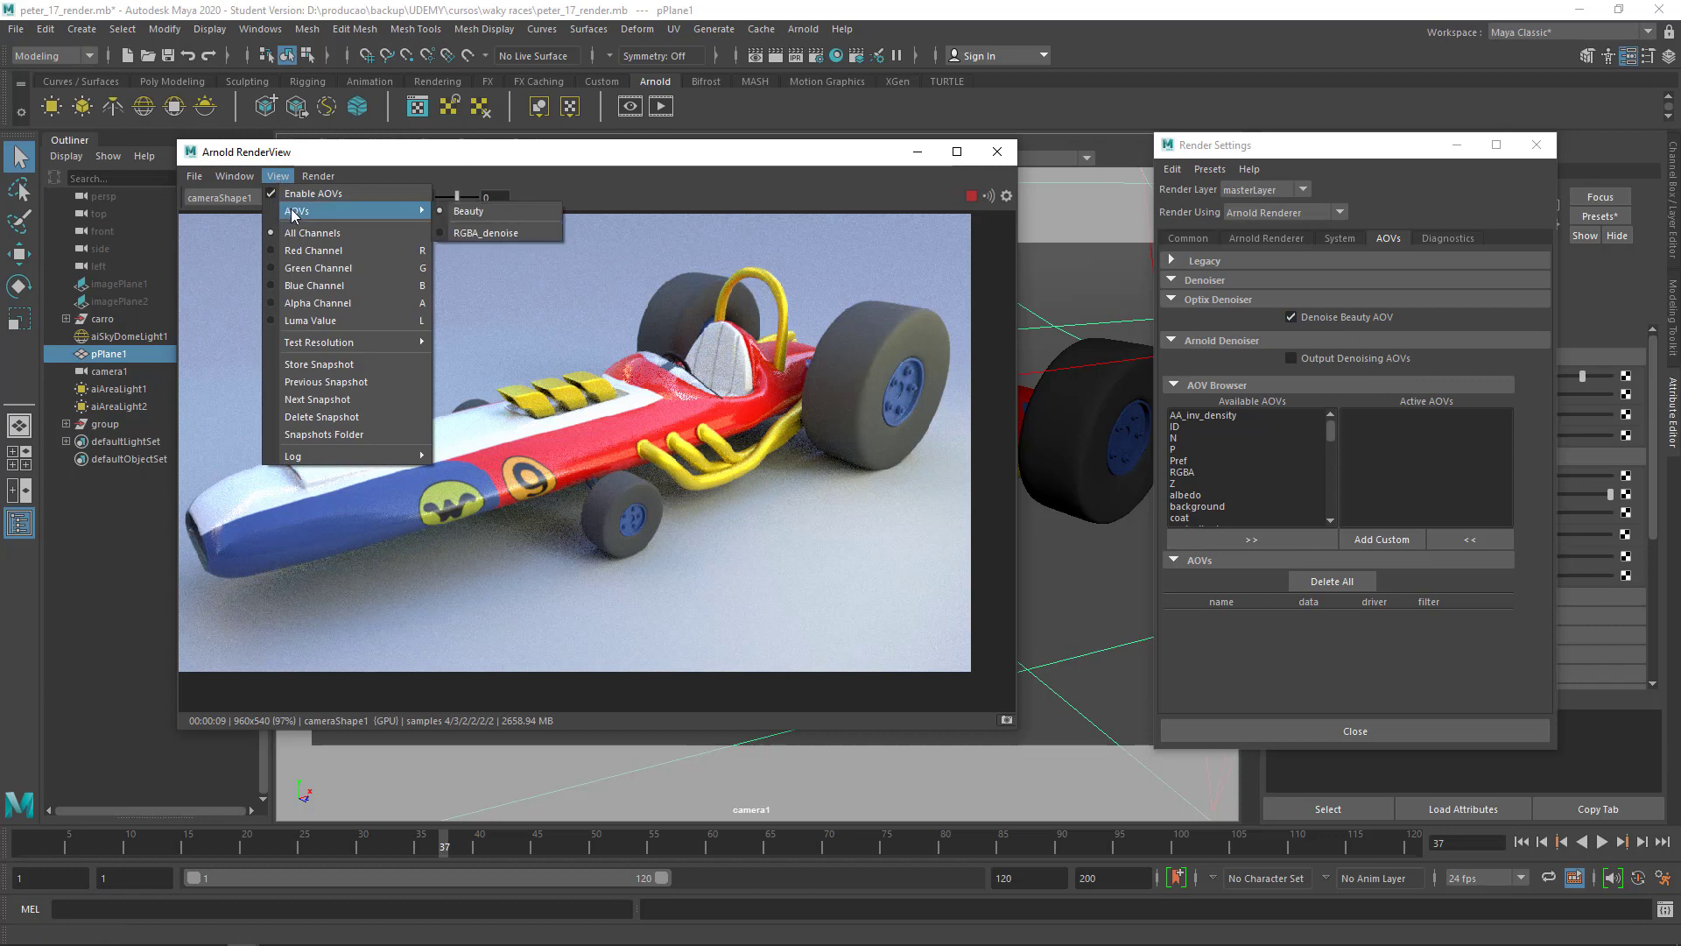
{"action": "left_click", "coordinate": [493, 235]}
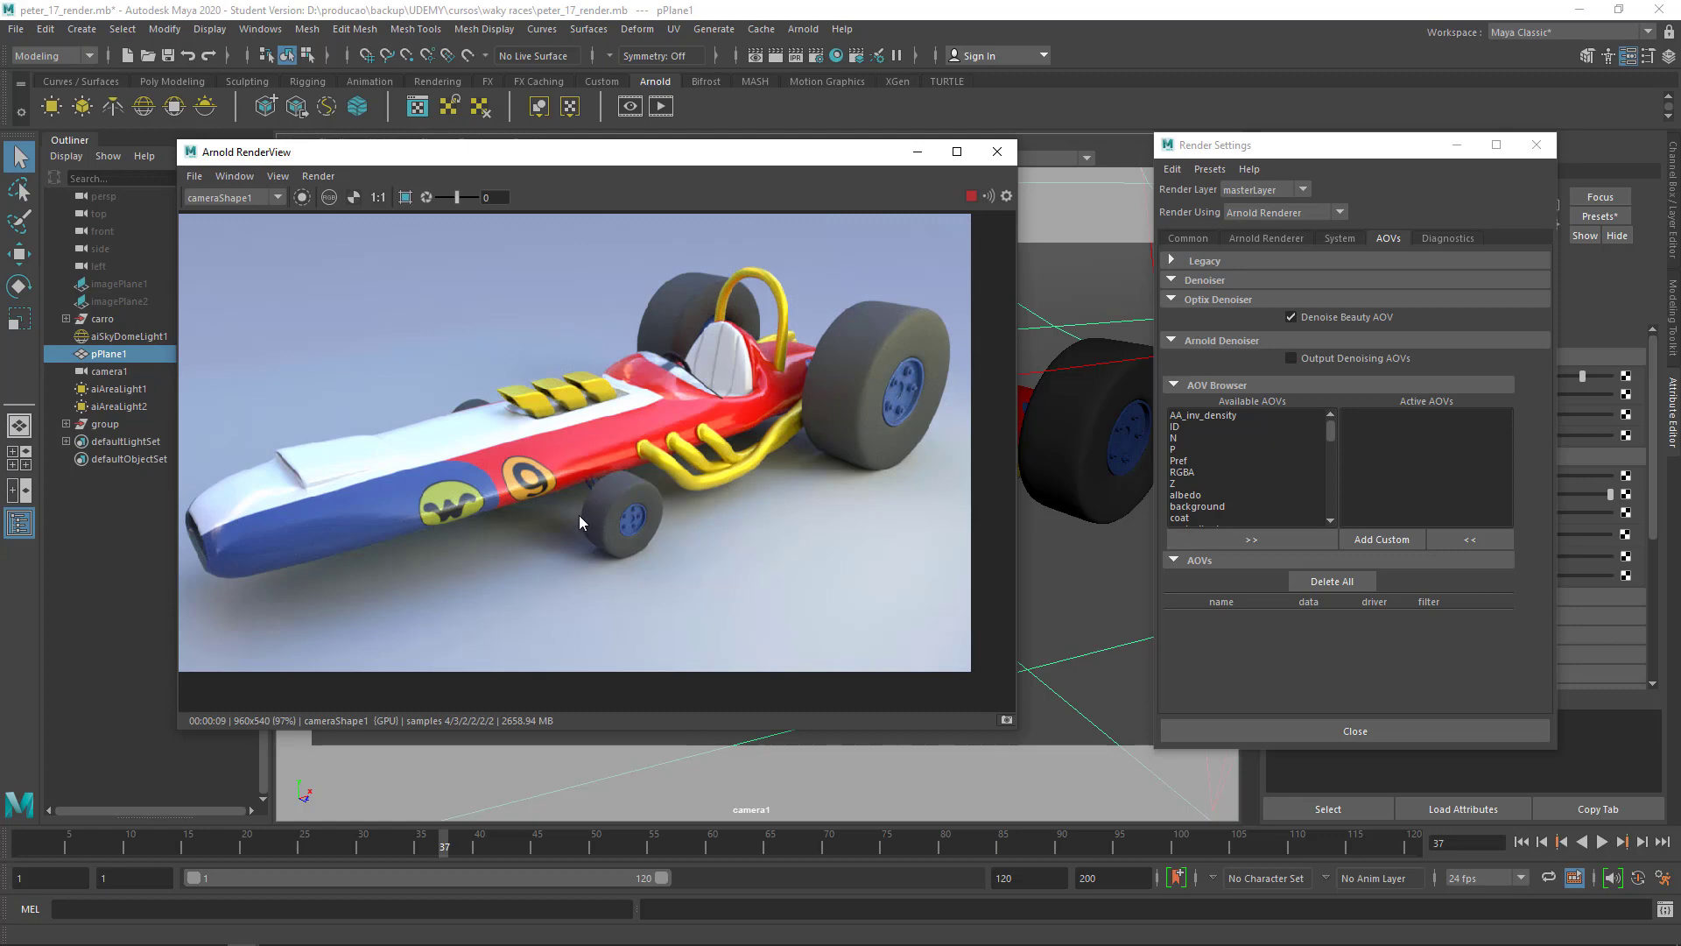
{"action": "scroll", "coordinate": [580, 518], "scroll_direction": "up", "scroll_amount": 2}
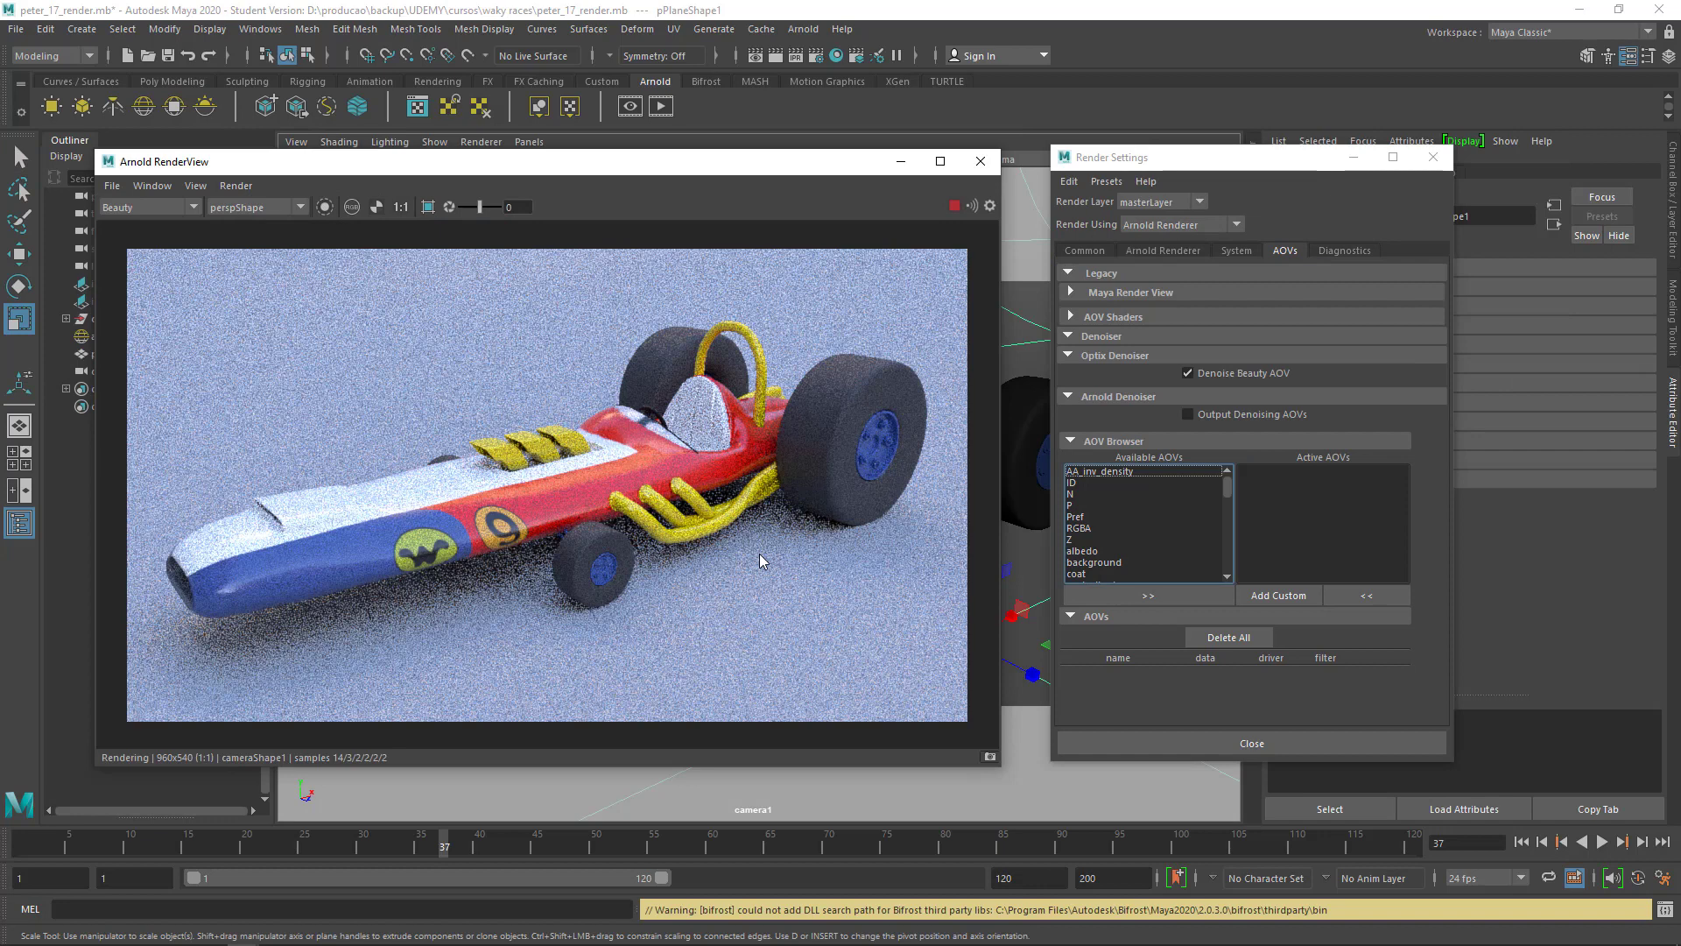
Re-render only a crop region framing the cockpit and exhaust pipes
{"action": "left_click", "coordinate": [956, 207]}
{"action": "left_click_drag", "start_coordinate": [785, 164], "coordinate": [760, 152]}
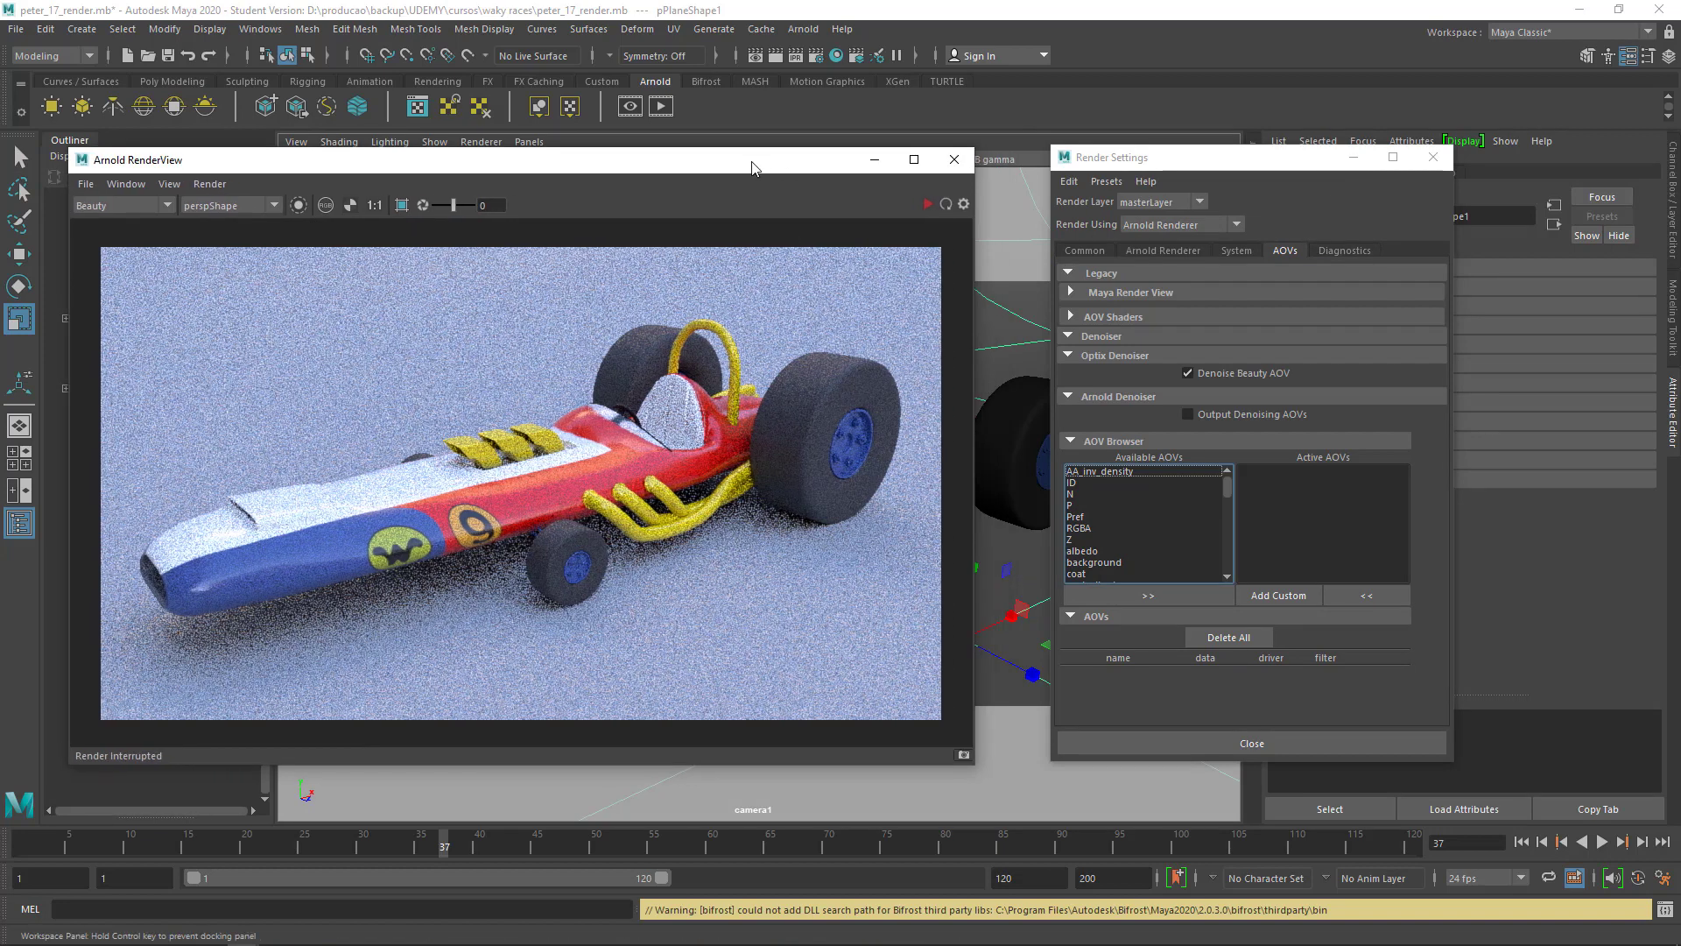
{"action": "left_click", "coordinate": [403, 197]}
{"action": "left_click_drag", "start_coordinate": [595, 461], "coordinate": [708, 554]}
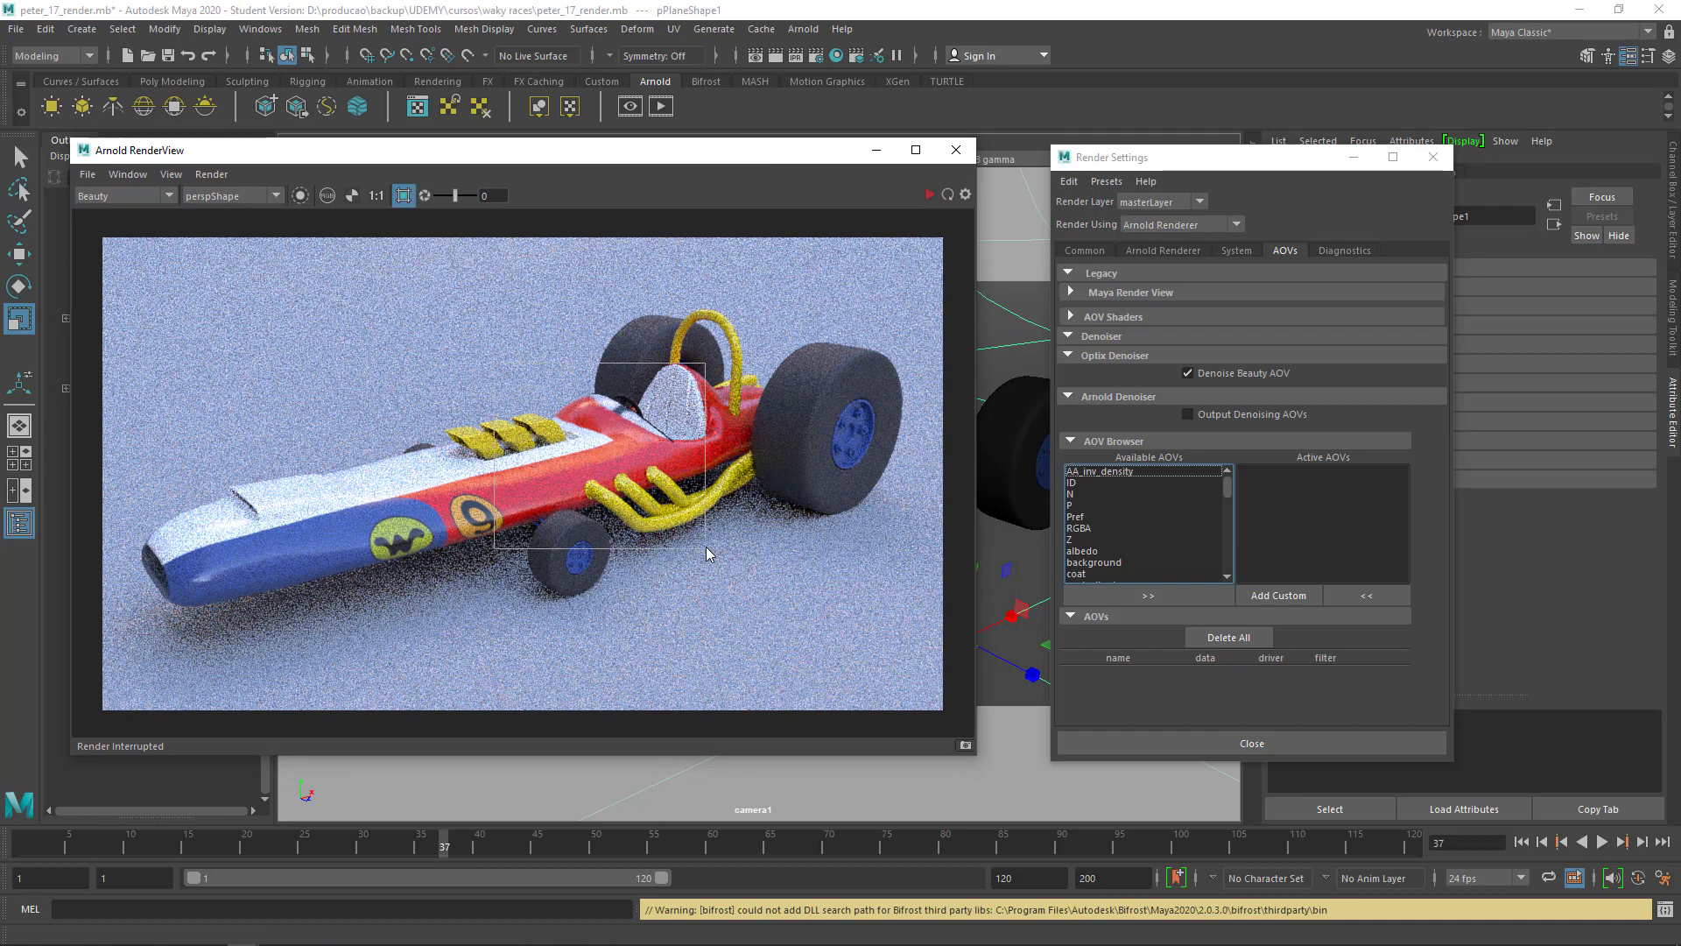
{"action": "left_click", "coordinate": [929, 194]}
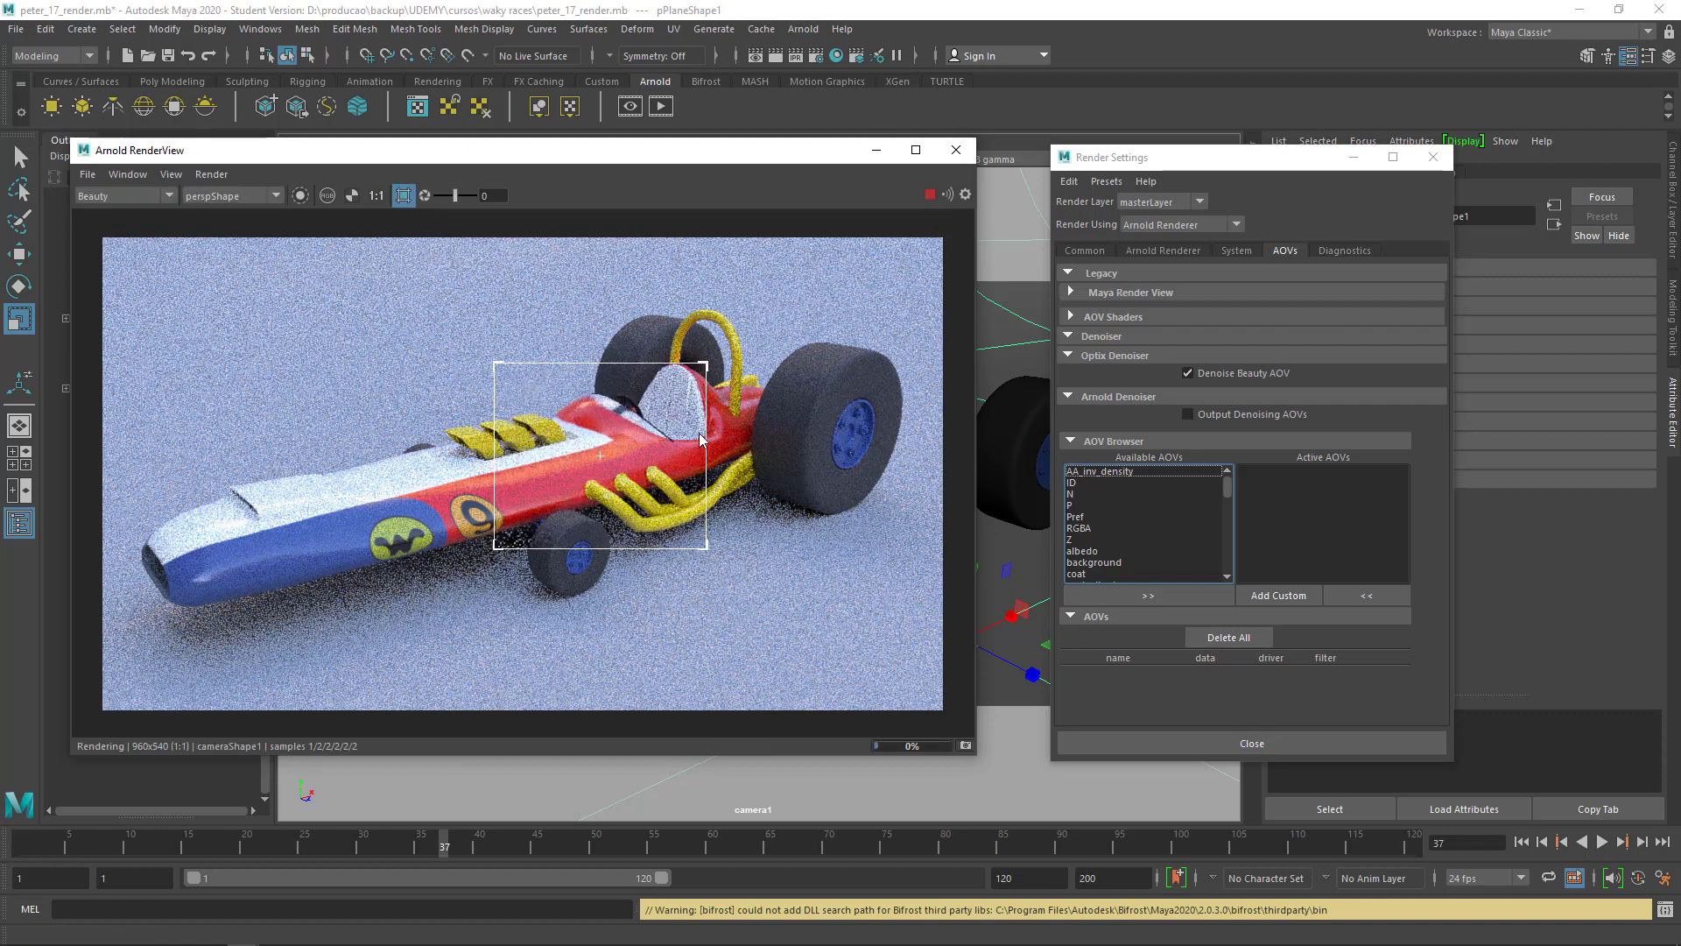
{"action": "left_click", "coordinate": [1163, 251]}
{"action": "type", "text": "14"}
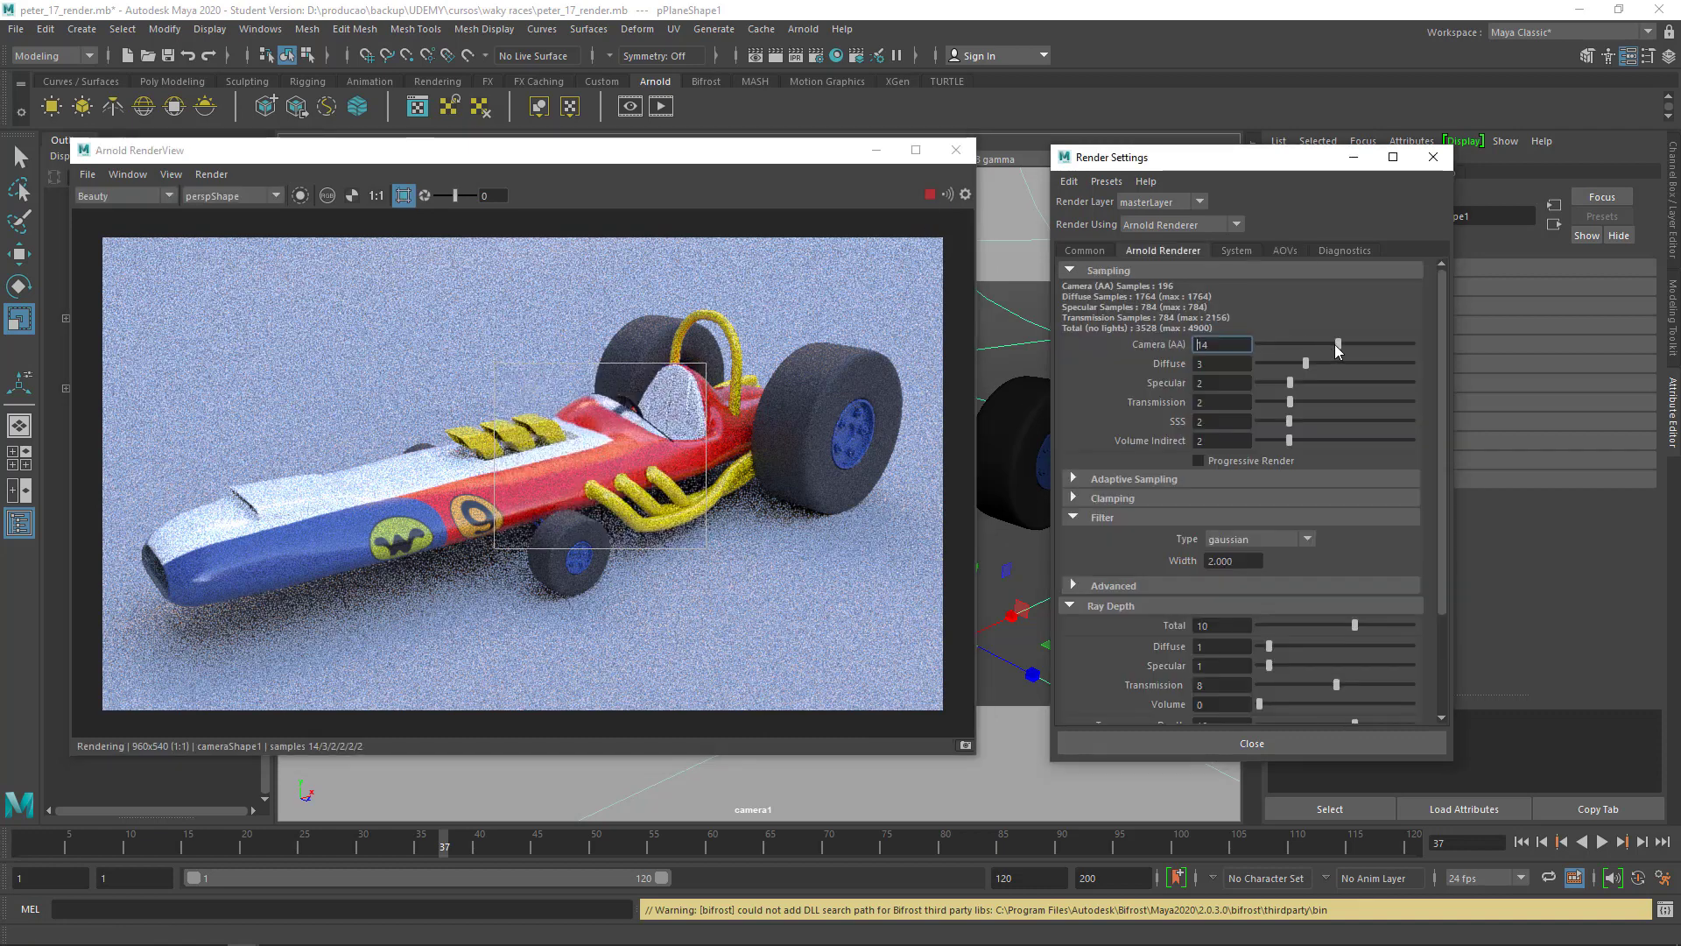
Lower Camera (AA) samples to 8 and pan the render to show more car
{"action": "left_click_drag", "start_coordinate": [1338, 344], "coordinate": [1310, 345]}
{"action": "scroll", "coordinate": [664, 514], "scroll_direction": "up", "scroll_amount": 2}
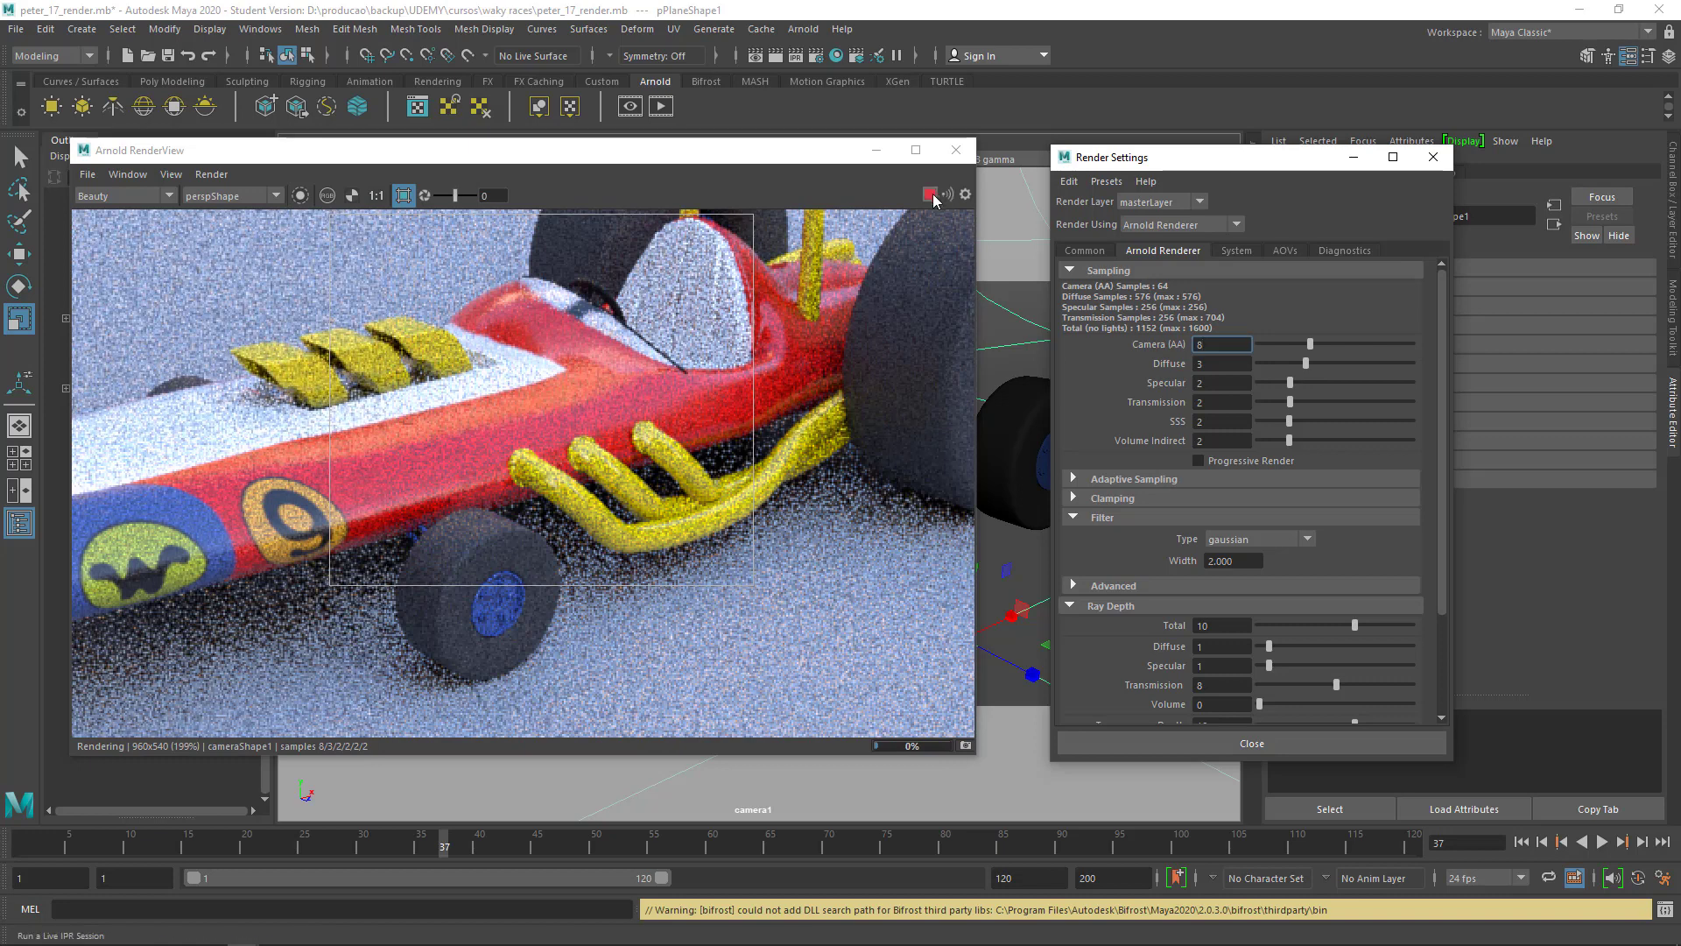
{"action": "middle_click_drag", "start_coordinate": [601, 426], "coordinate": [623, 496]}
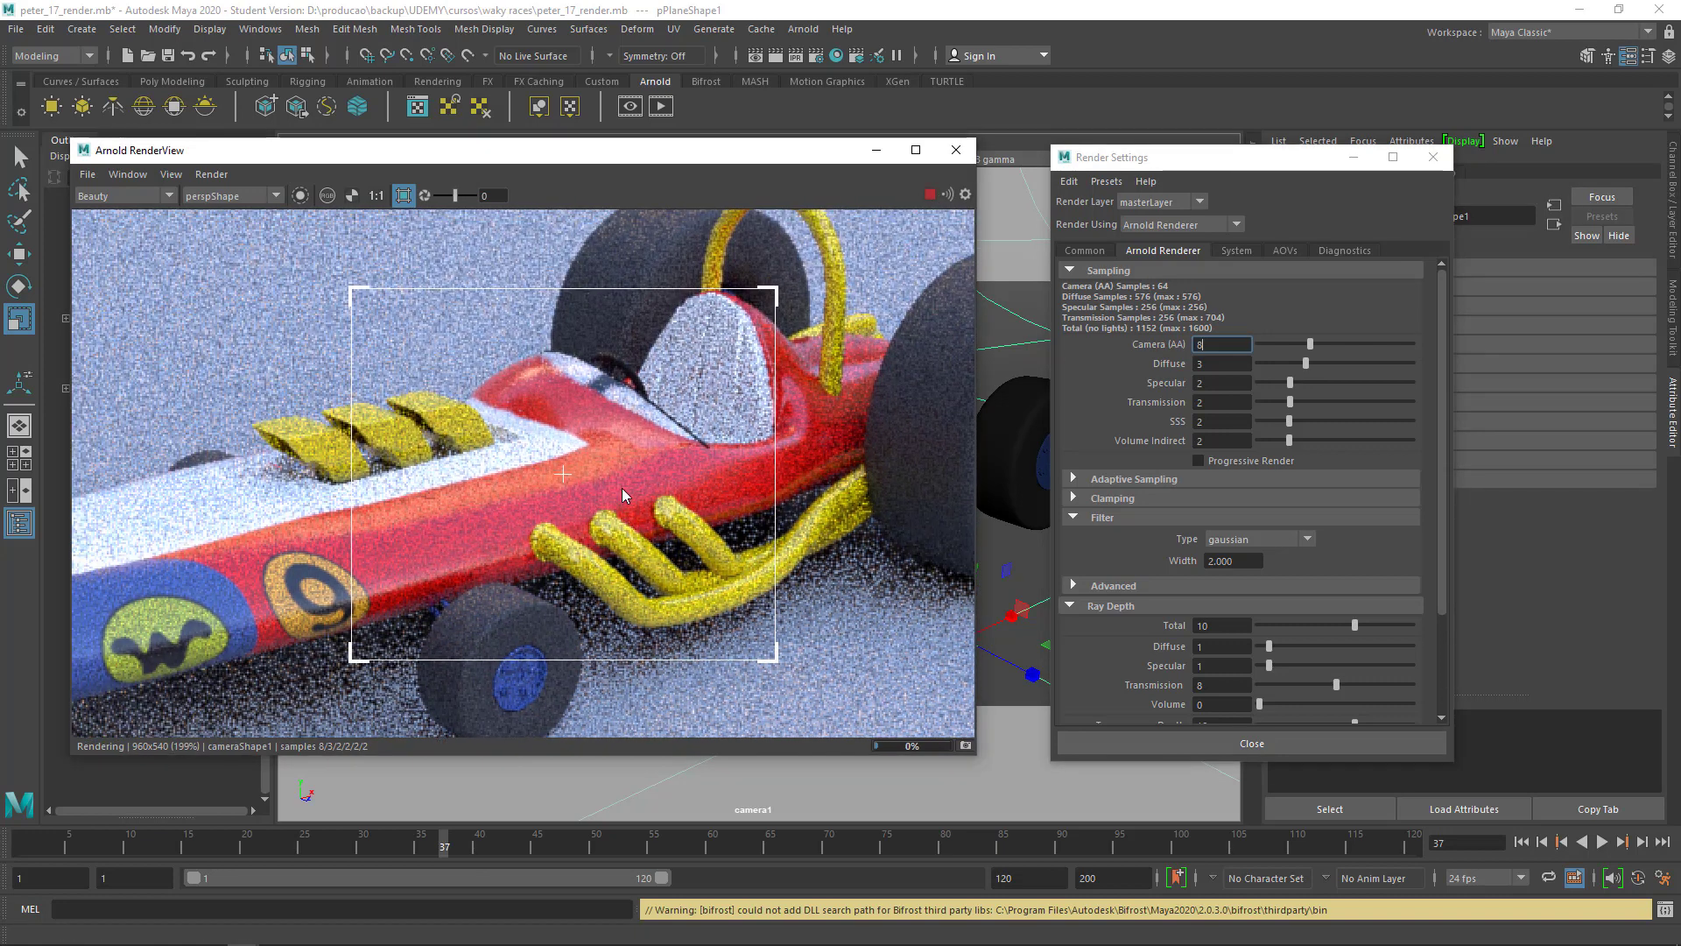
Switch the Arnold render device to GPU
{"action": "left_click", "coordinate": [1236, 251]}
{"action": "left_click", "coordinate": [1226, 290]}
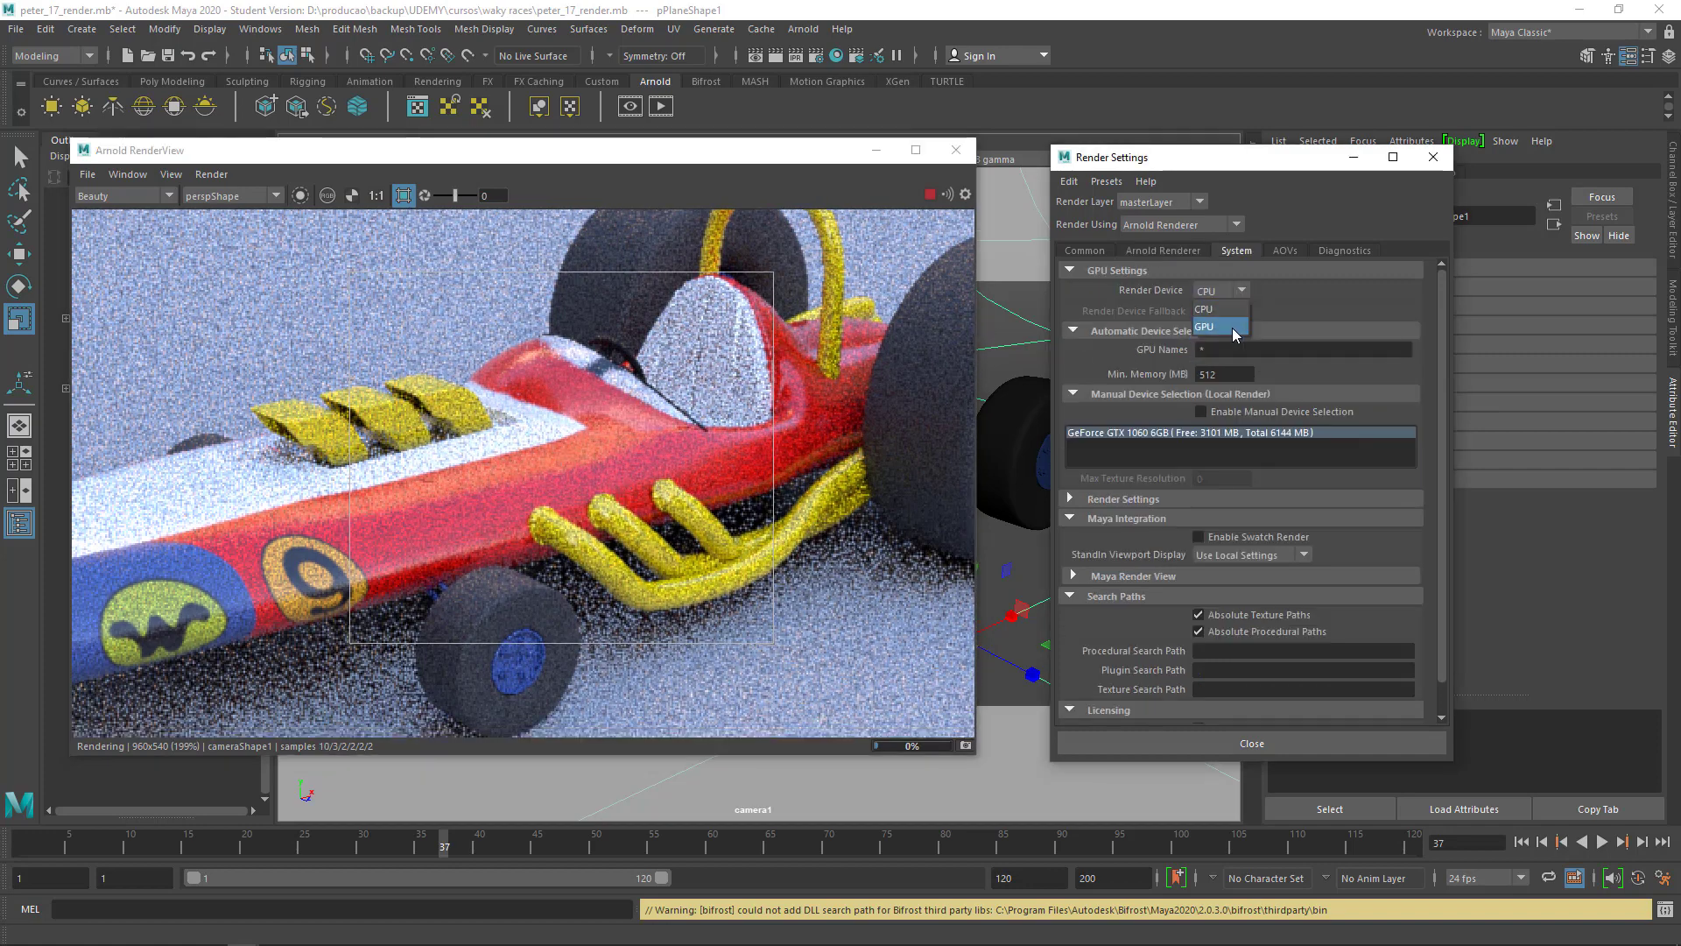
{"action": "left_click", "coordinate": [1231, 325]}
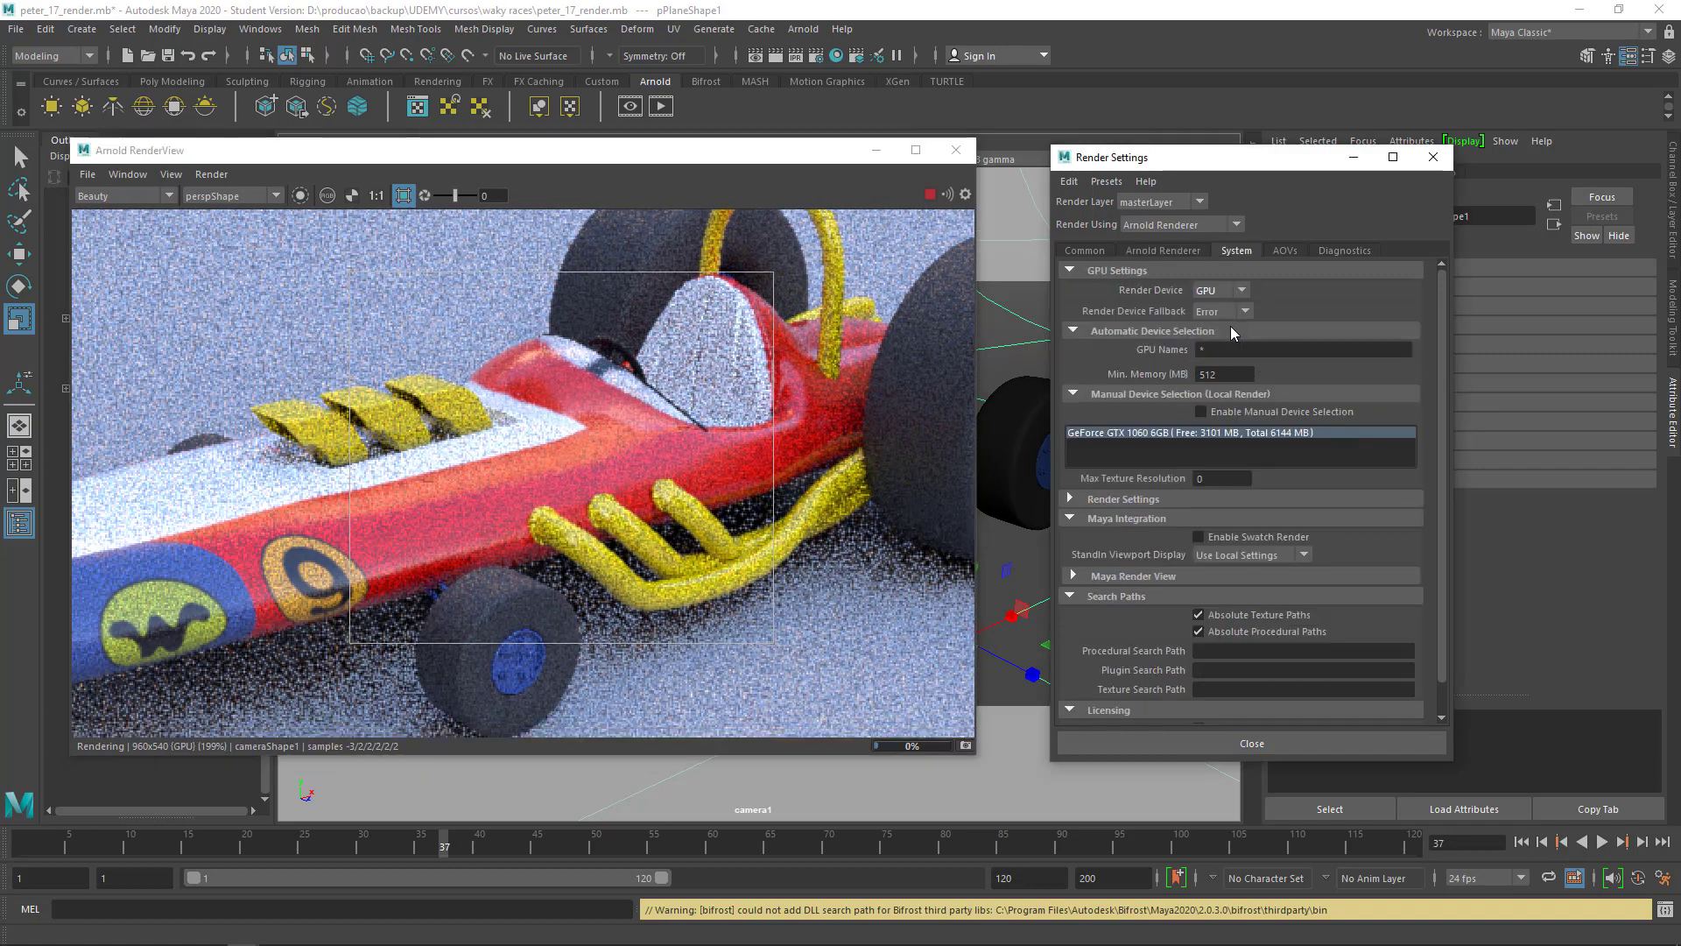
{"action": "mouse_move", "coordinate": [756, 157]}
{"action": "left_mouse_down"}
{"action": "mouse_move", "coordinate": [743, 230]}
{"action": "mouse_move", "coordinate": [754, 198]}
{"action": "left_mouse_up"}
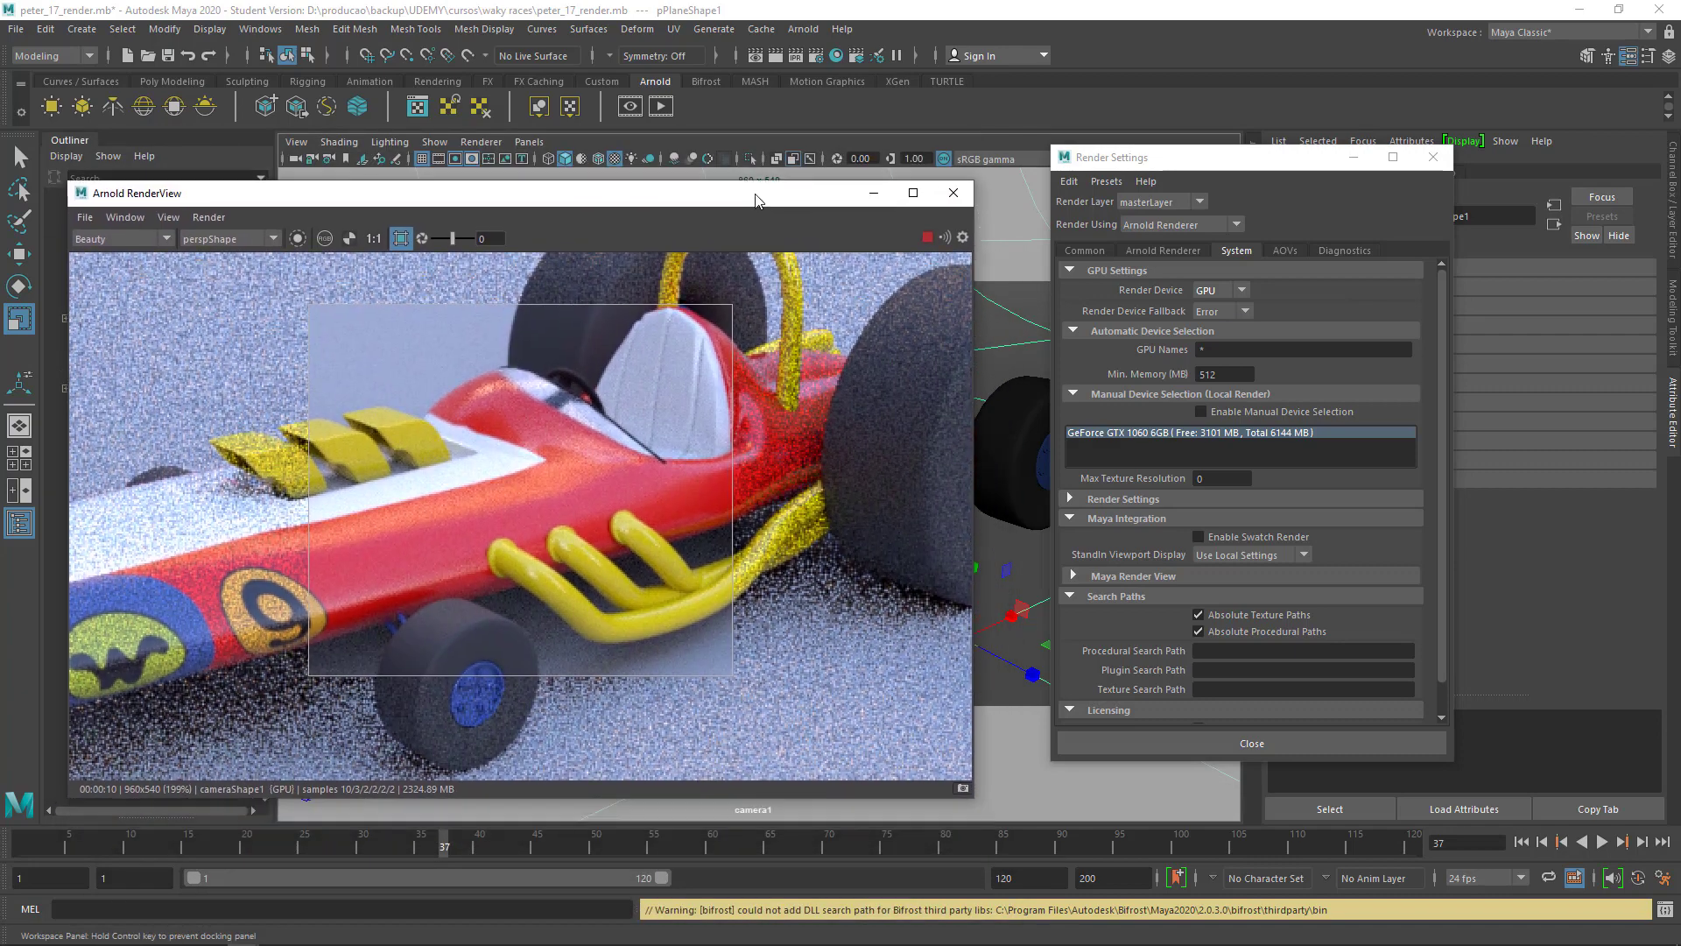
Close Render Settings, dock the RenderView beside the viewport, and select exhaust pipe cano_03
{"action": "left_click", "coordinate": [1434, 158]}
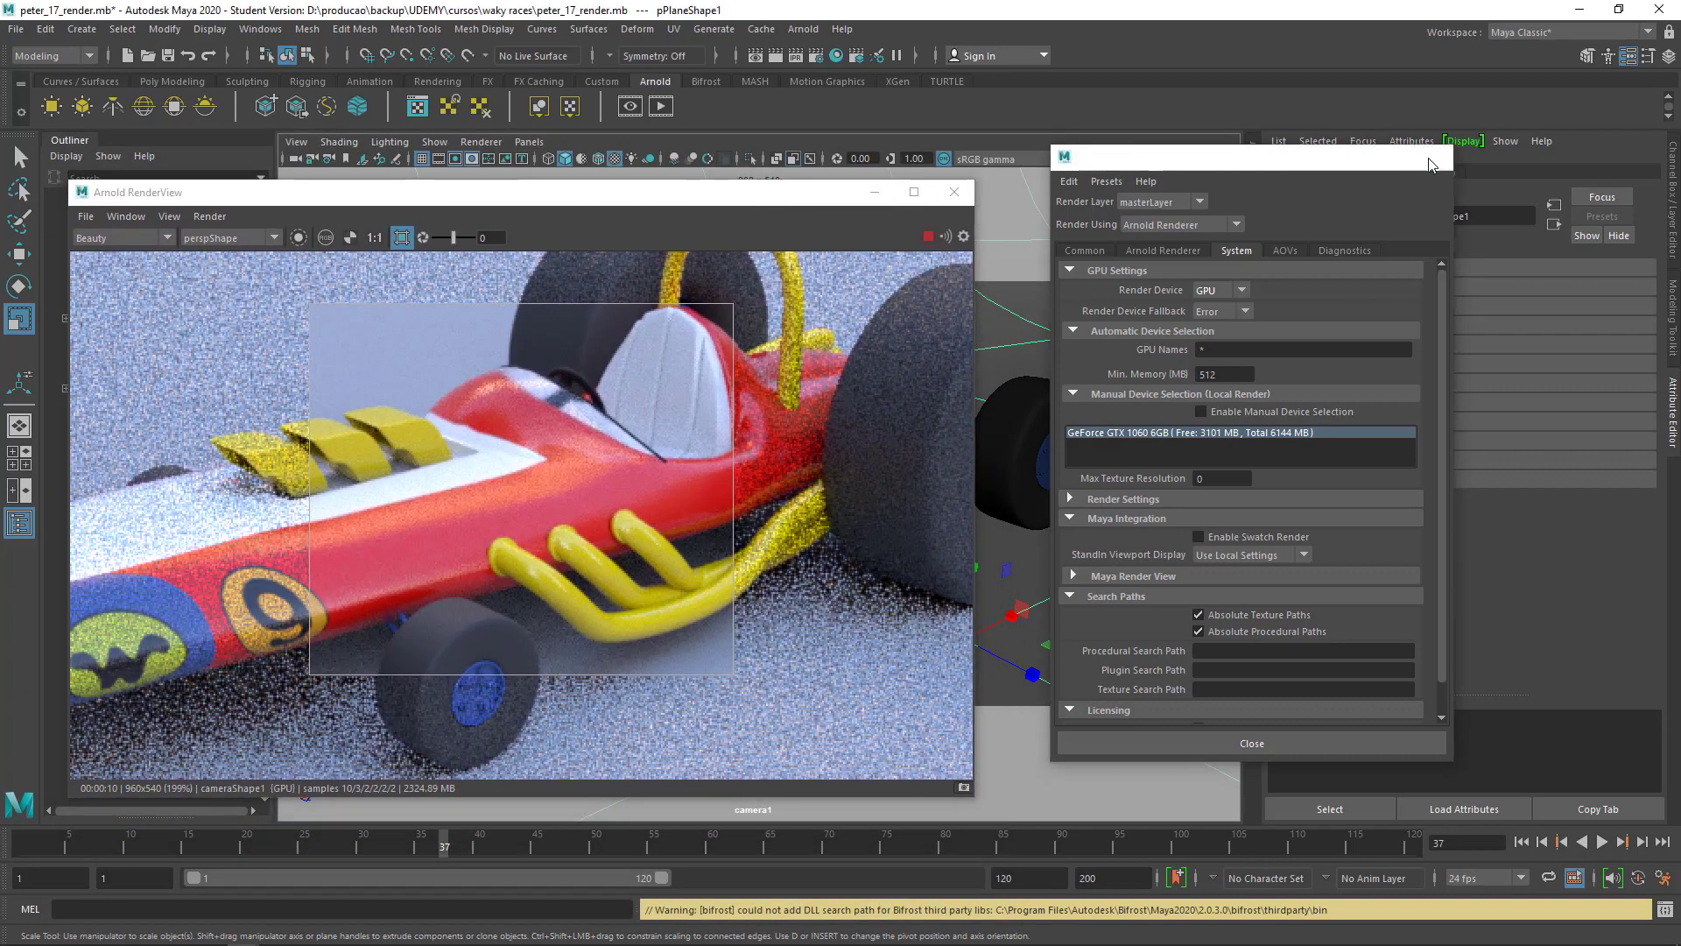
{"action": "mouse_move", "coordinate": [822, 198]}
{"action": "left_mouse_down"}
{"action": "mouse_move", "coordinate": [56, 144]}
{"action": "mouse_move", "coordinate": [55, 248]}
{"action": "mouse_move", "coordinate": [62, 291]}
{"action": "mouse_move", "coordinate": [1142, 252]}
{"action": "mouse_move", "coordinate": [1244, 272]}
{"action": "left_mouse_up"}
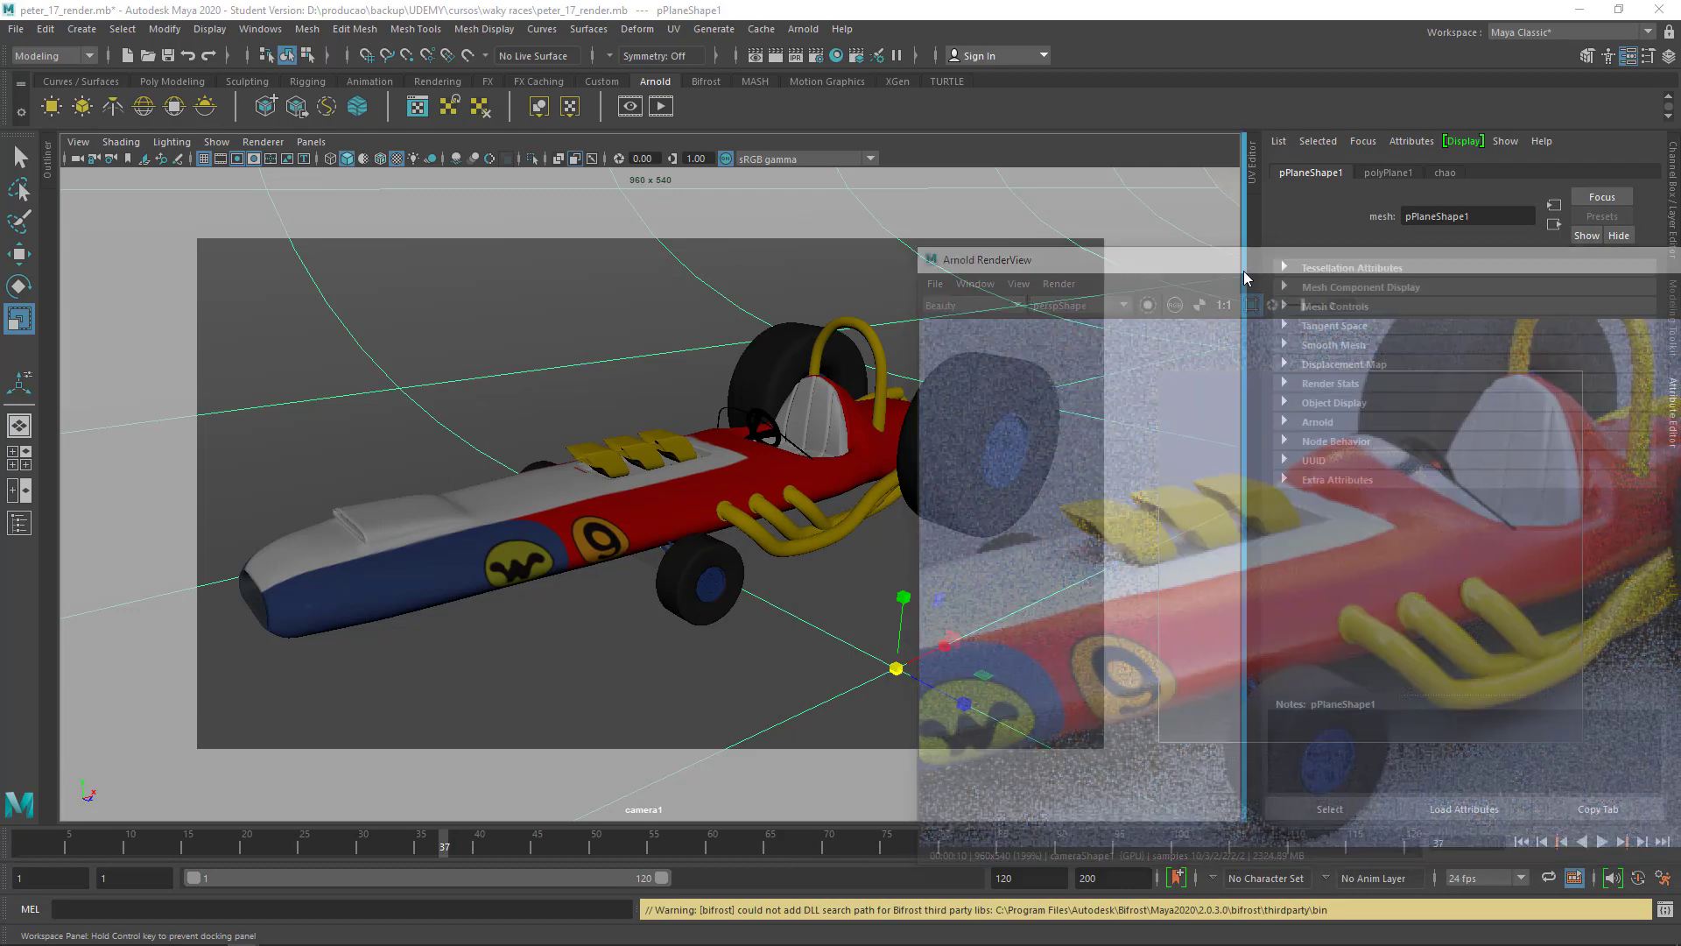
{"action": "left_click_drag", "start_coordinate": [1244, 271], "coordinate": [1244, 270]}
{"action": "left_click", "coordinate": [471, 495]}
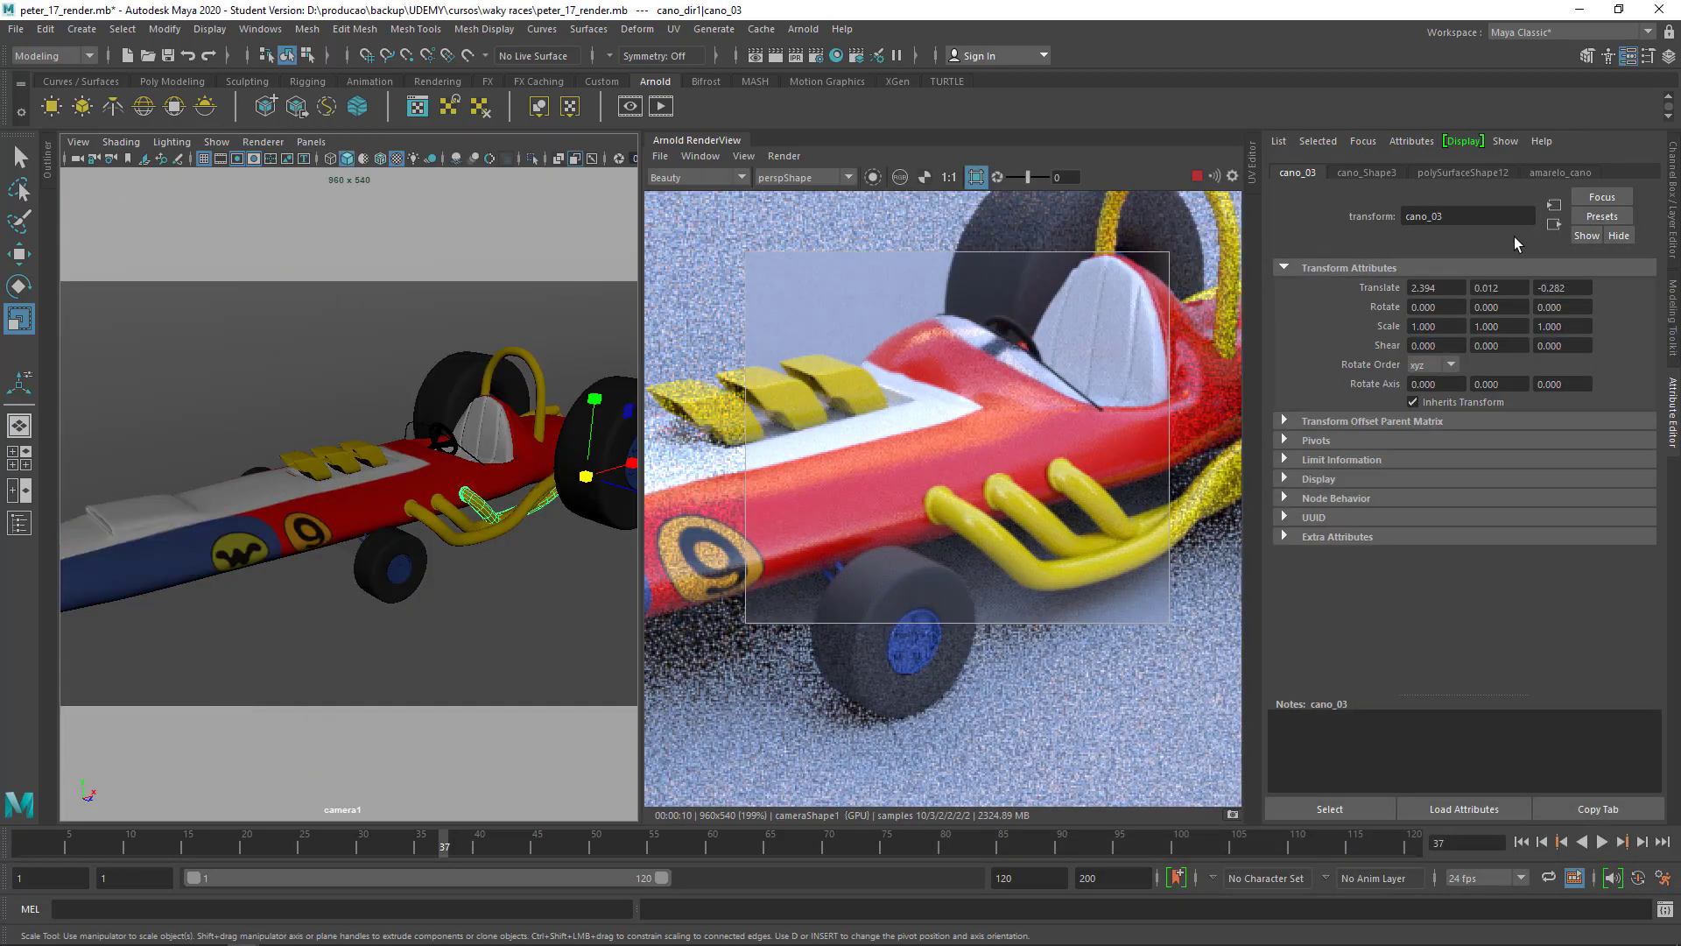
Tune the amarelo_cano shader, settling on metalness 0.870 and diffuse roughness 0.130
{"action": "left_click", "coordinate": [1210, 448]}
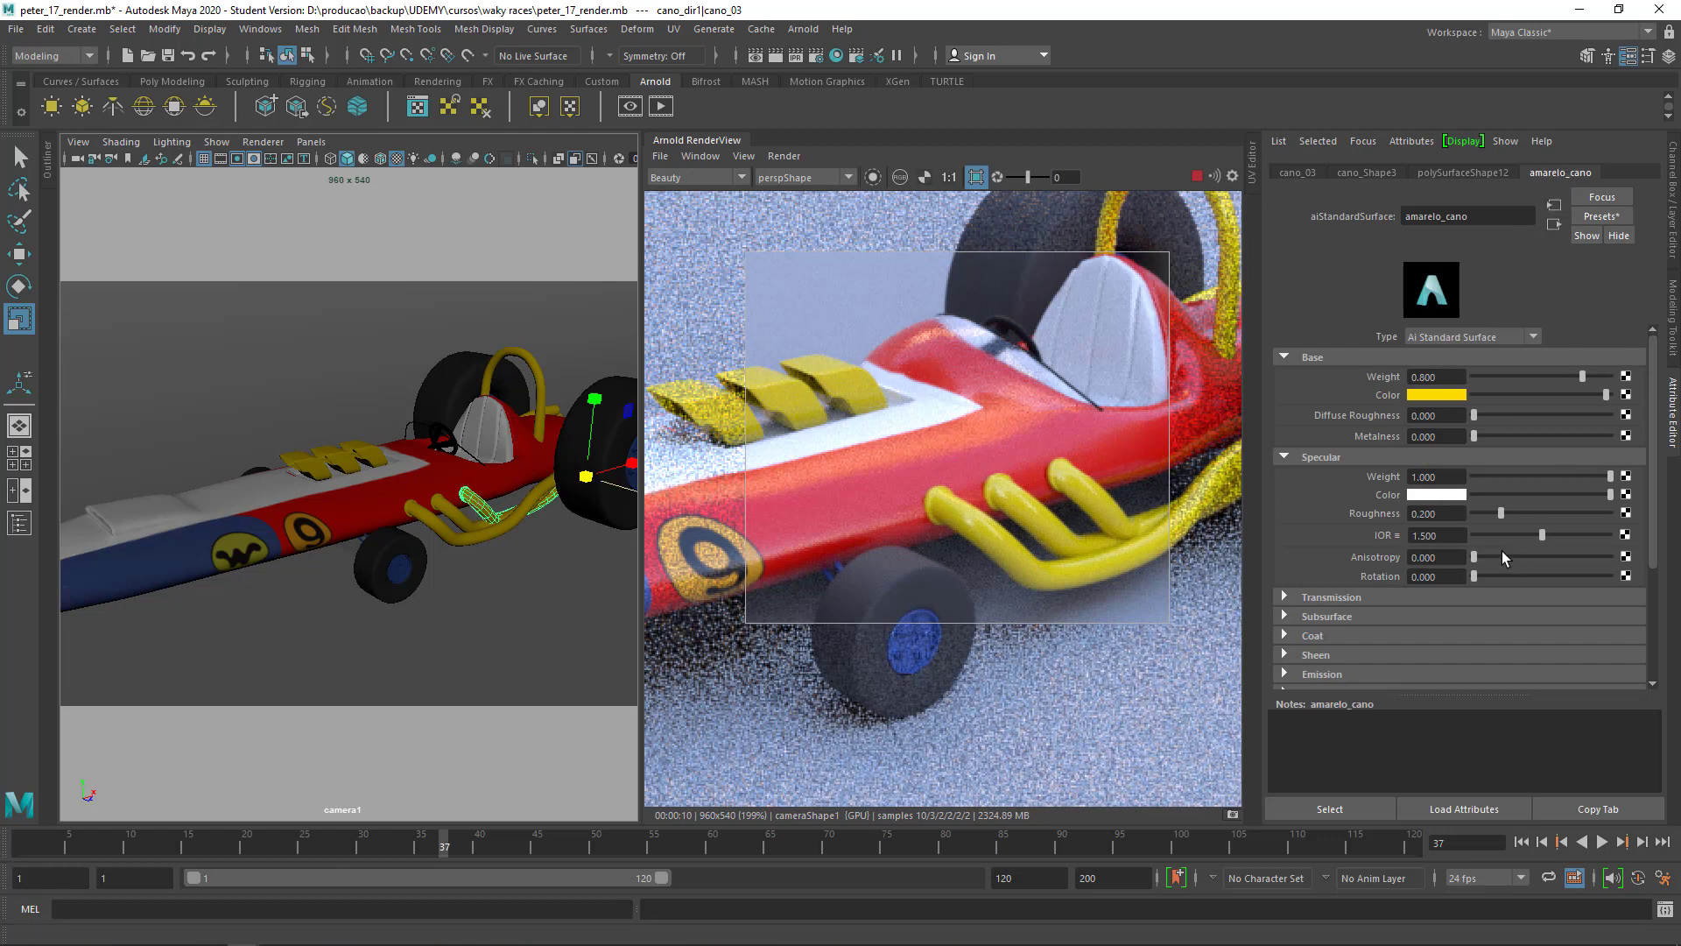
{"action": "scroll", "coordinate": [915, 543], "scroll_direction": "up", "scroll_amount": 2}
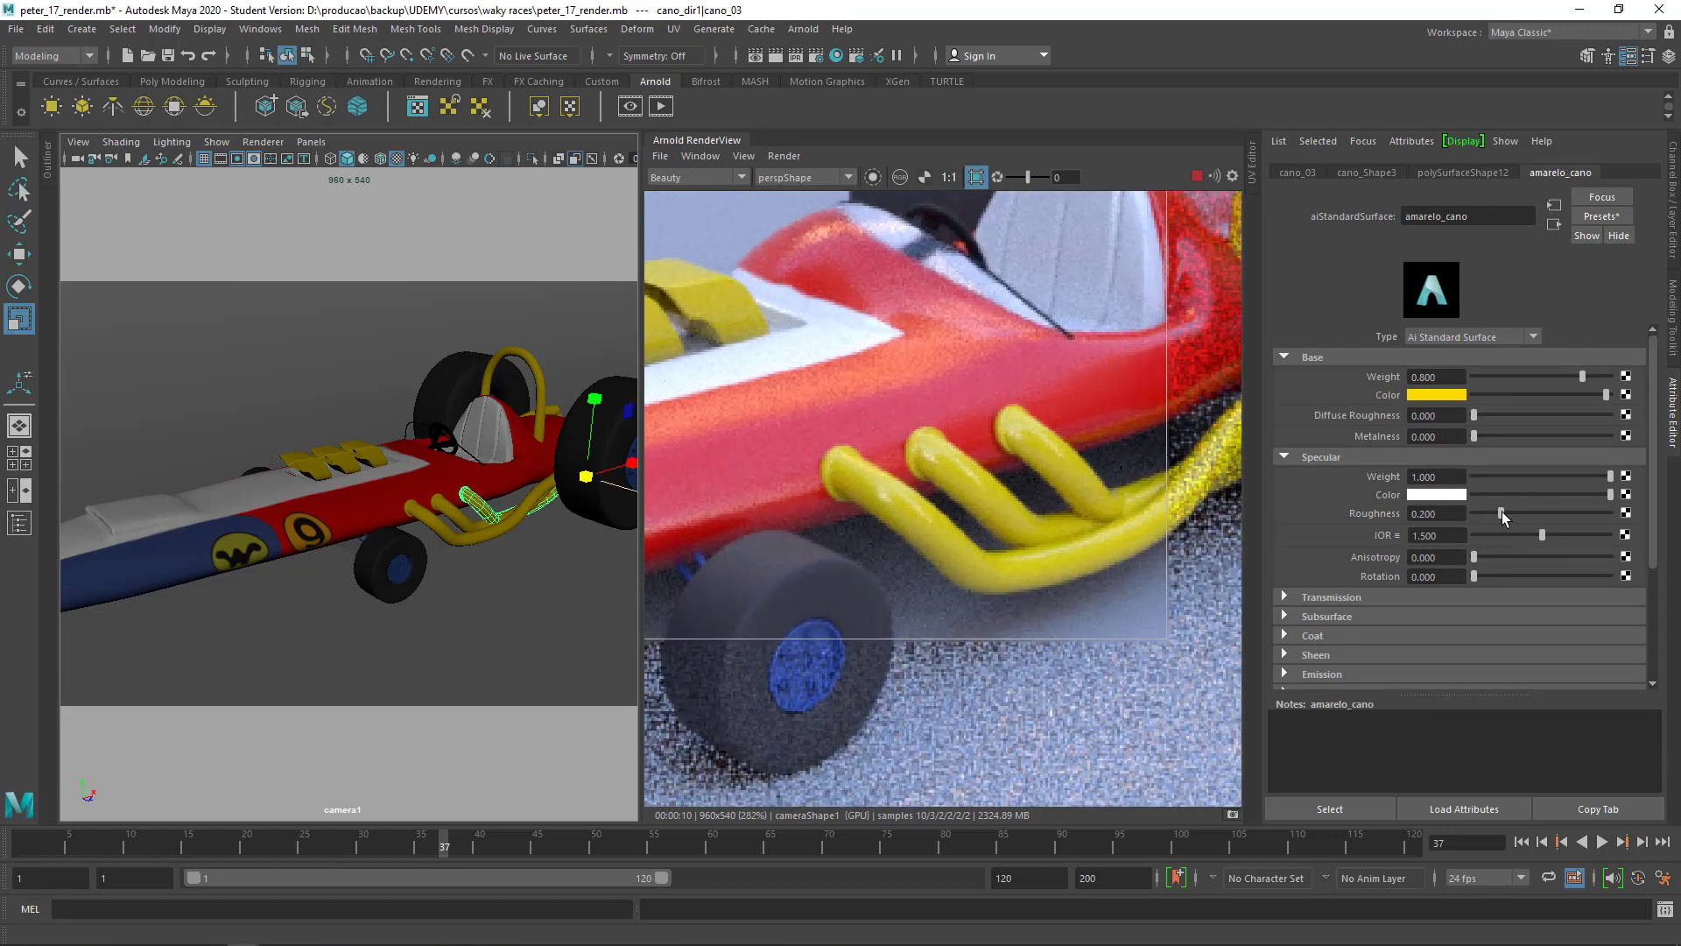
{"action": "left_click_drag", "start_coordinate": [1503, 517], "coordinate": [1549, 517]}
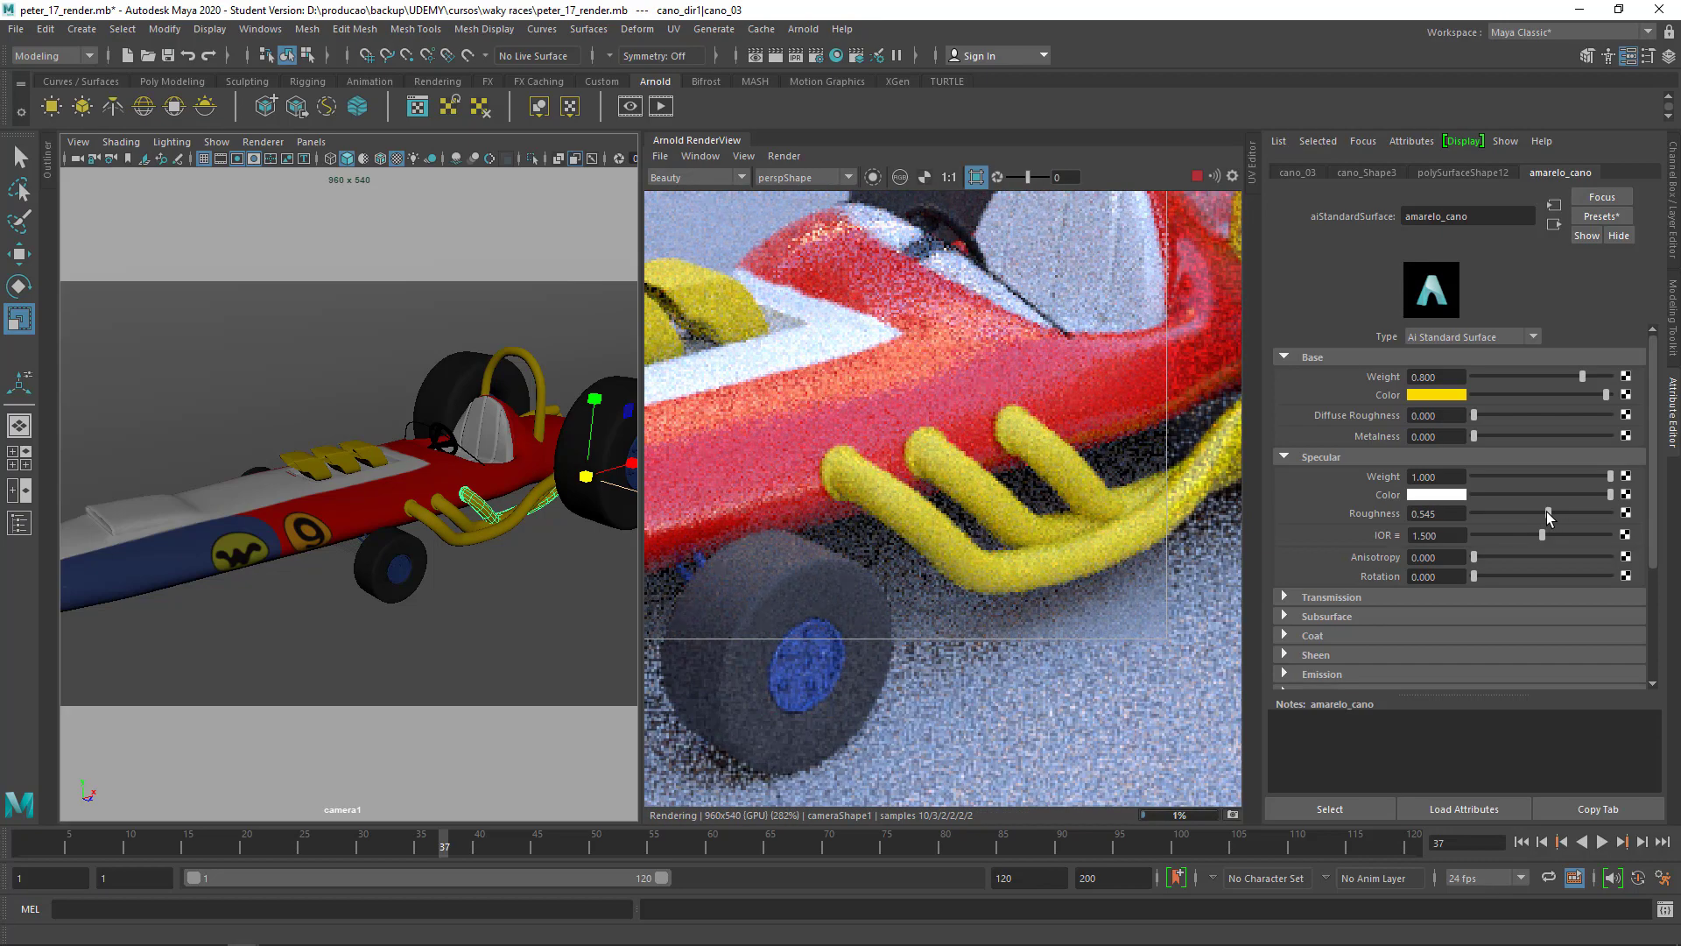
{"action": "left_click_drag", "start_coordinate": [1547, 516], "coordinate": [1473, 517]}
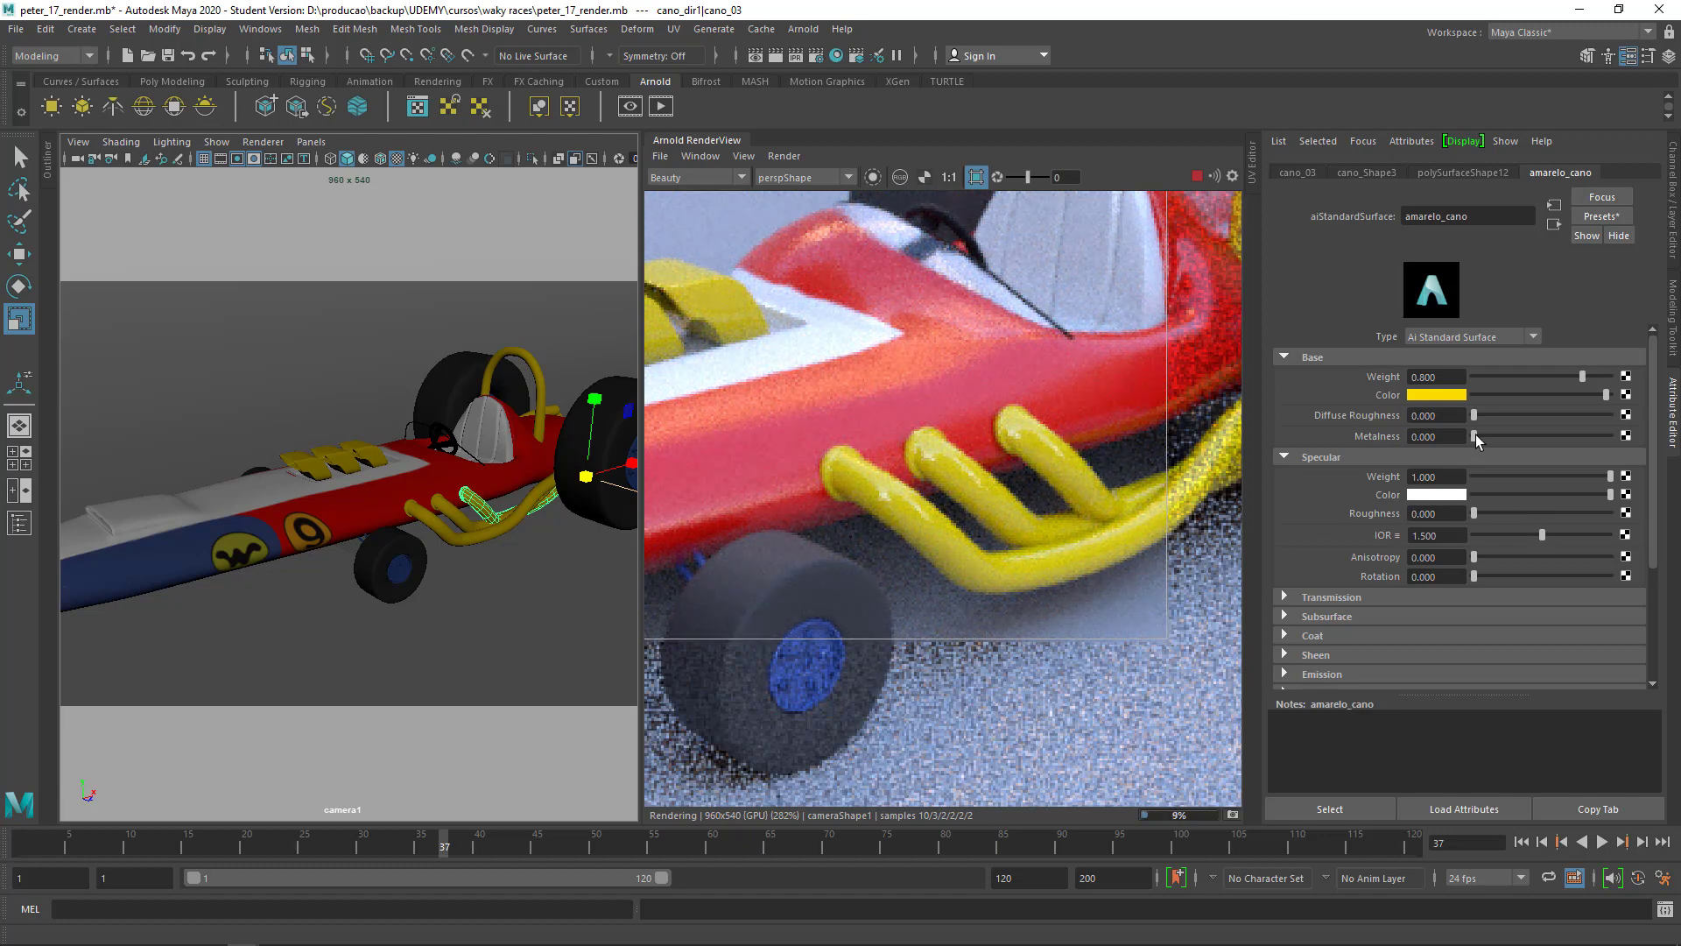
{"action": "mouse_move", "coordinate": [1474, 435]}
{"action": "left_mouse_down"}
{"action": "mouse_move", "coordinate": [1501, 435]}
{"action": "mouse_move", "coordinate": [1487, 414]}
{"action": "mouse_move", "coordinate": [1522, 415]}
{"action": "left_mouse_up"}
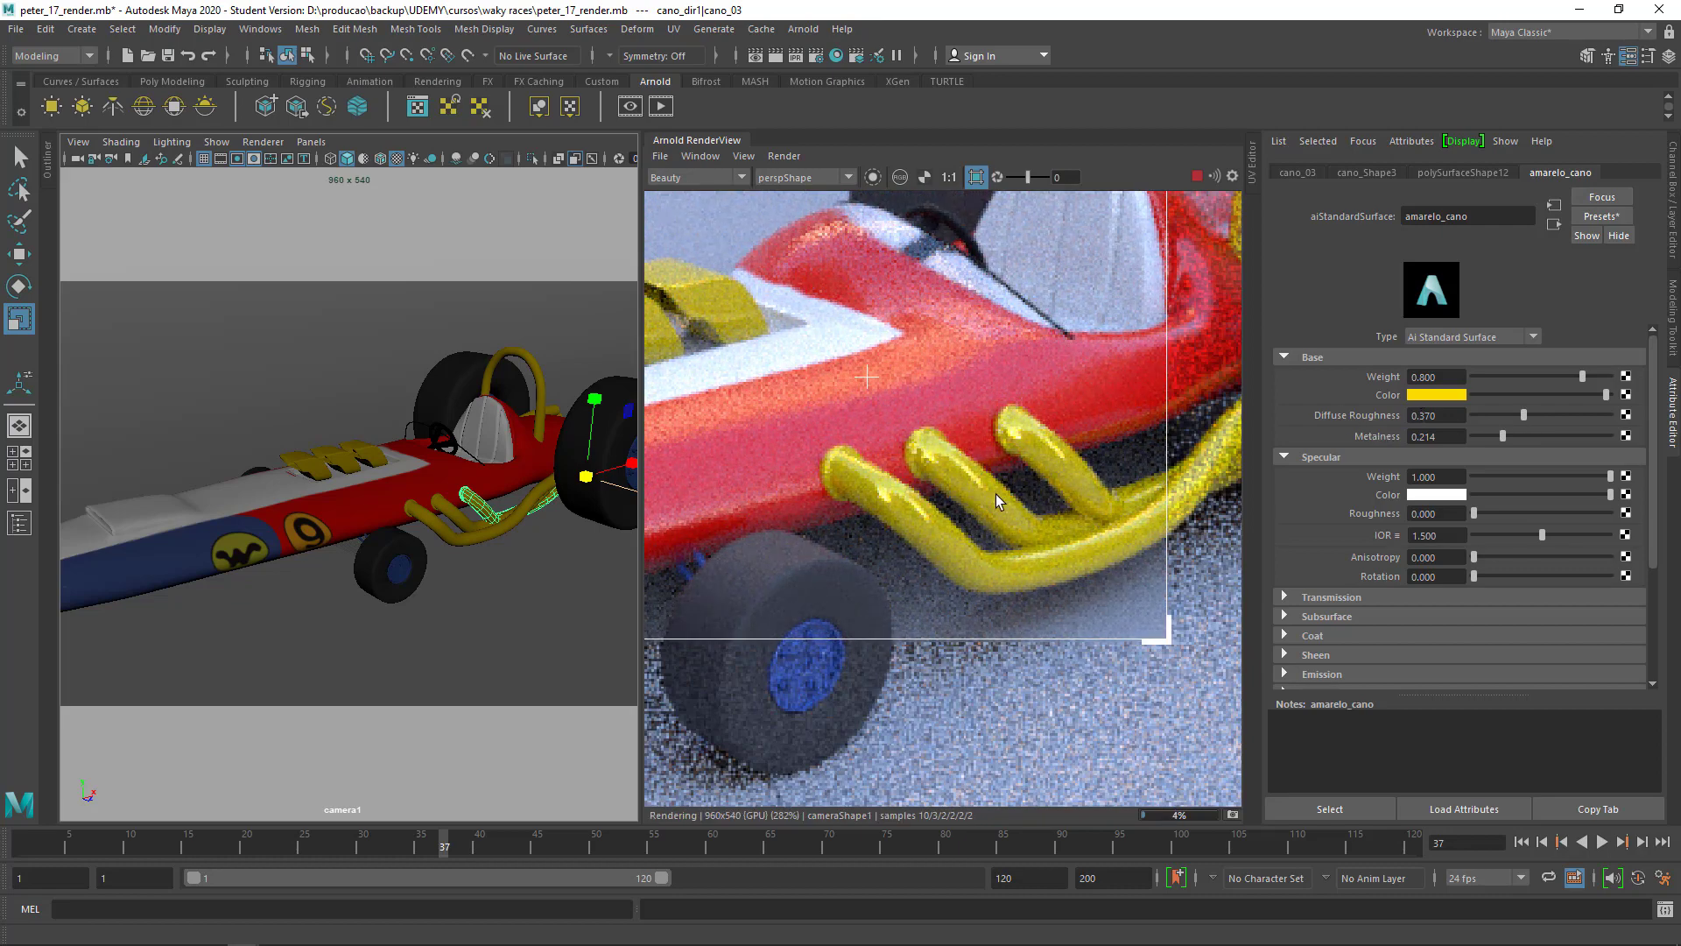
{"action": "left_click_drag", "start_coordinate": [1503, 435], "coordinate": [1611, 435]}
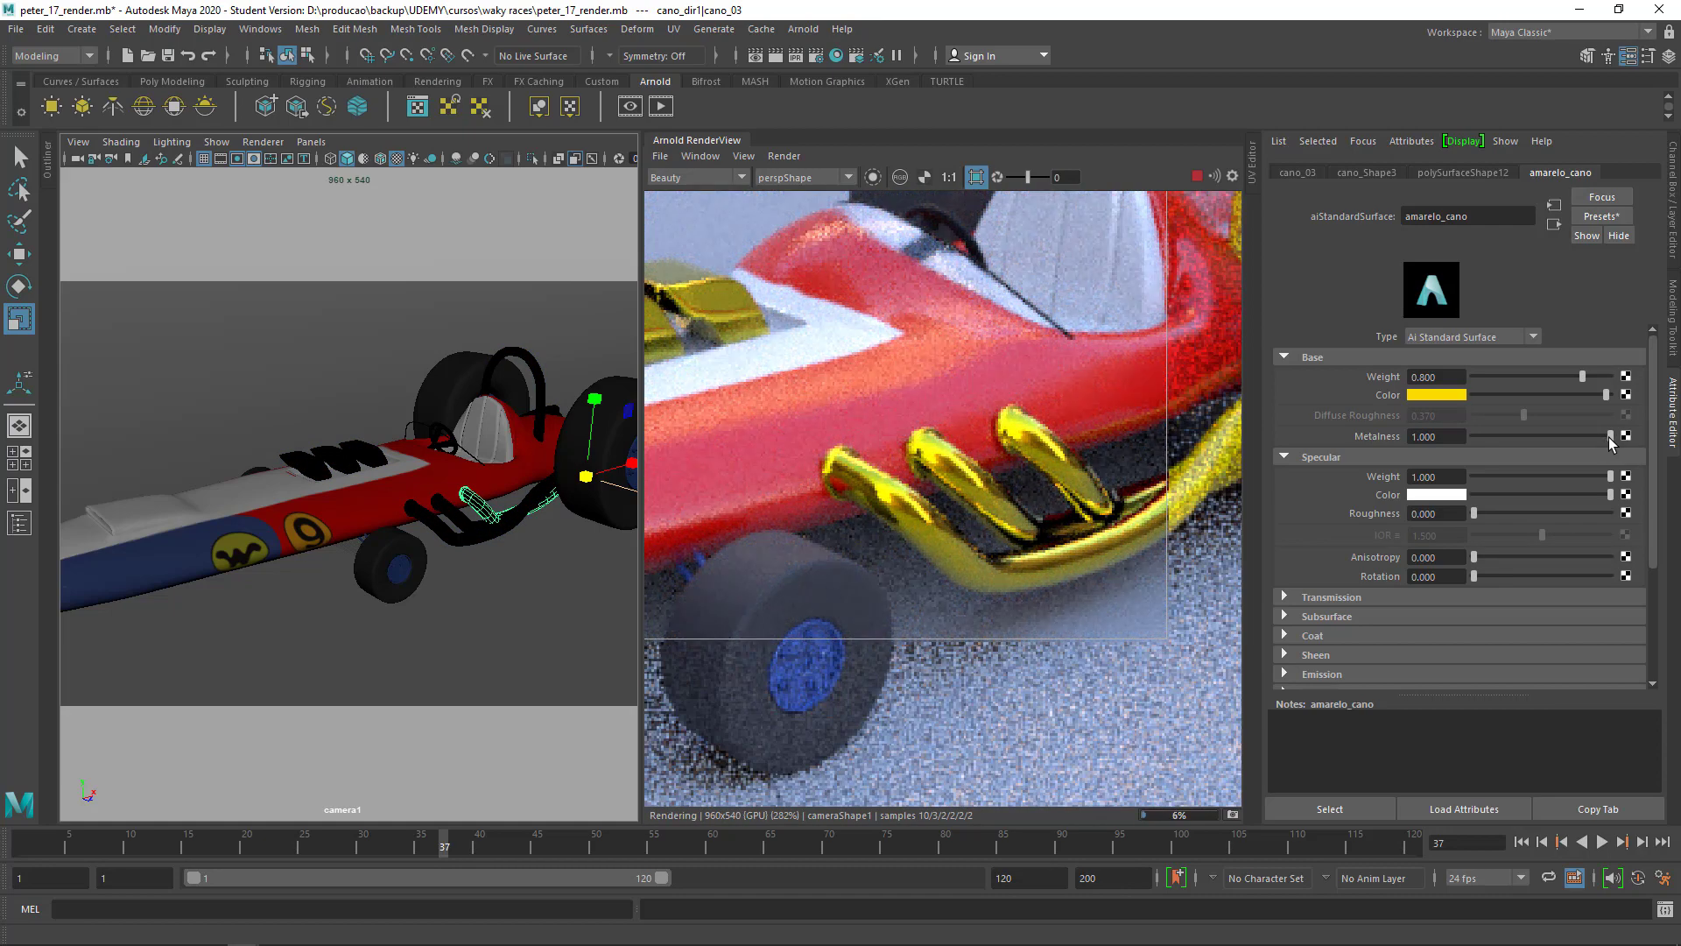
{"action": "left_click_drag", "start_coordinate": [1609, 436], "coordinate": [1492, 413]}
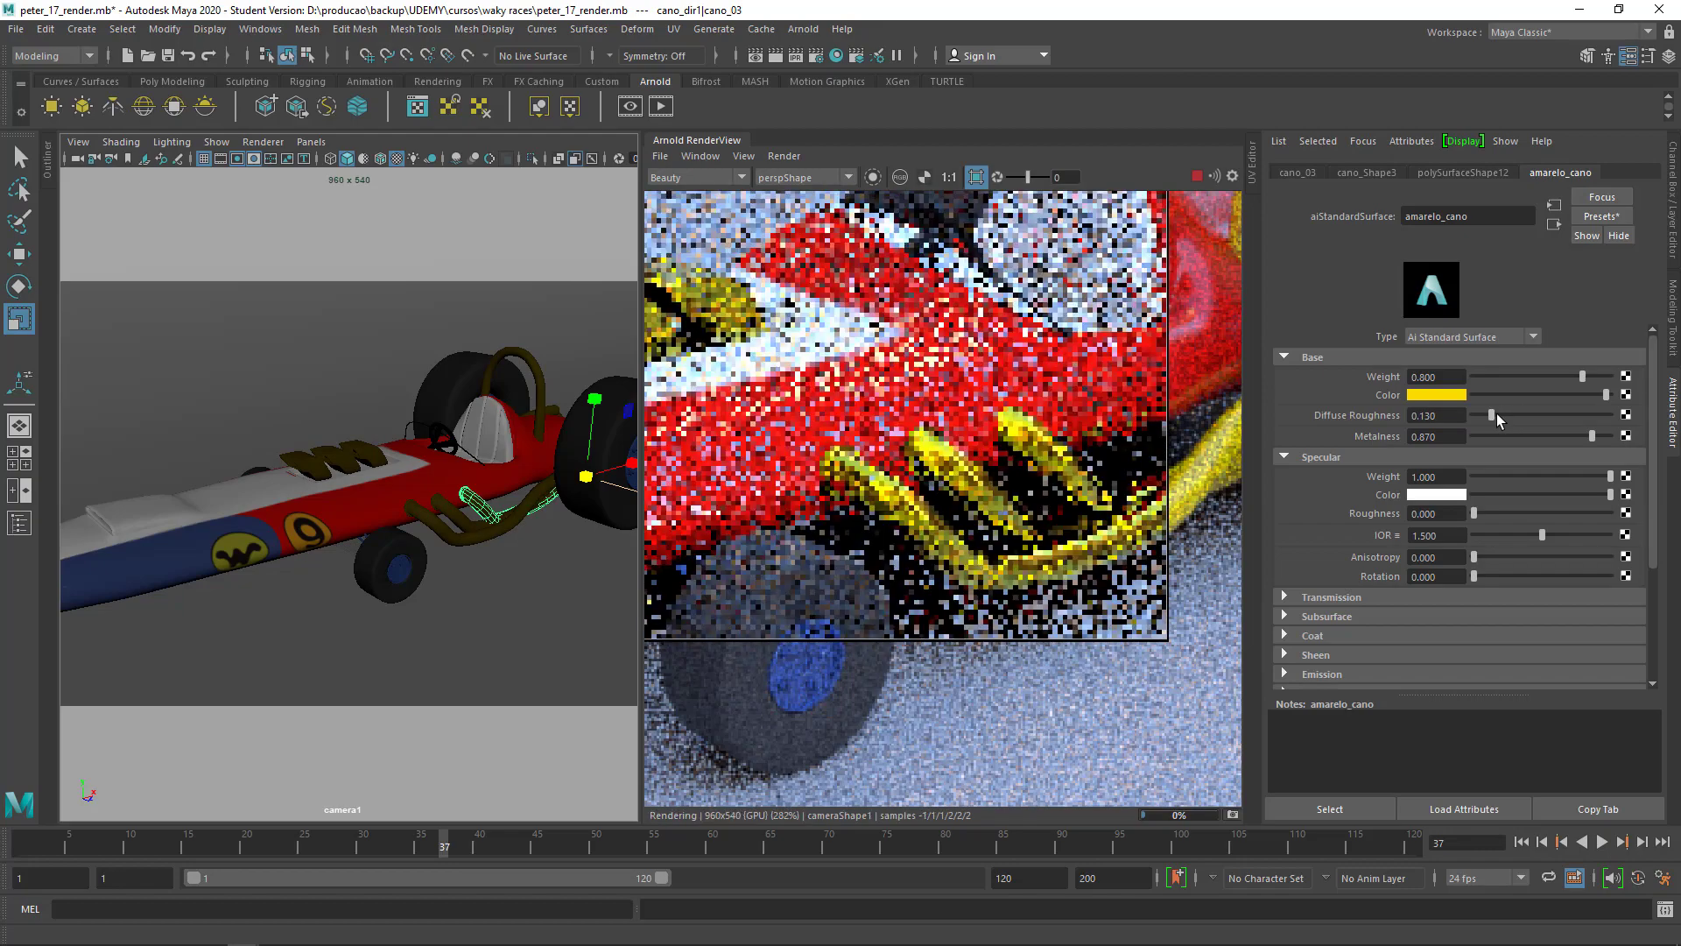
Fine-tune the exhaust pipes' specular roughness to about 0.364
{"action": "left_click", "coordinate": [1494, 513]}
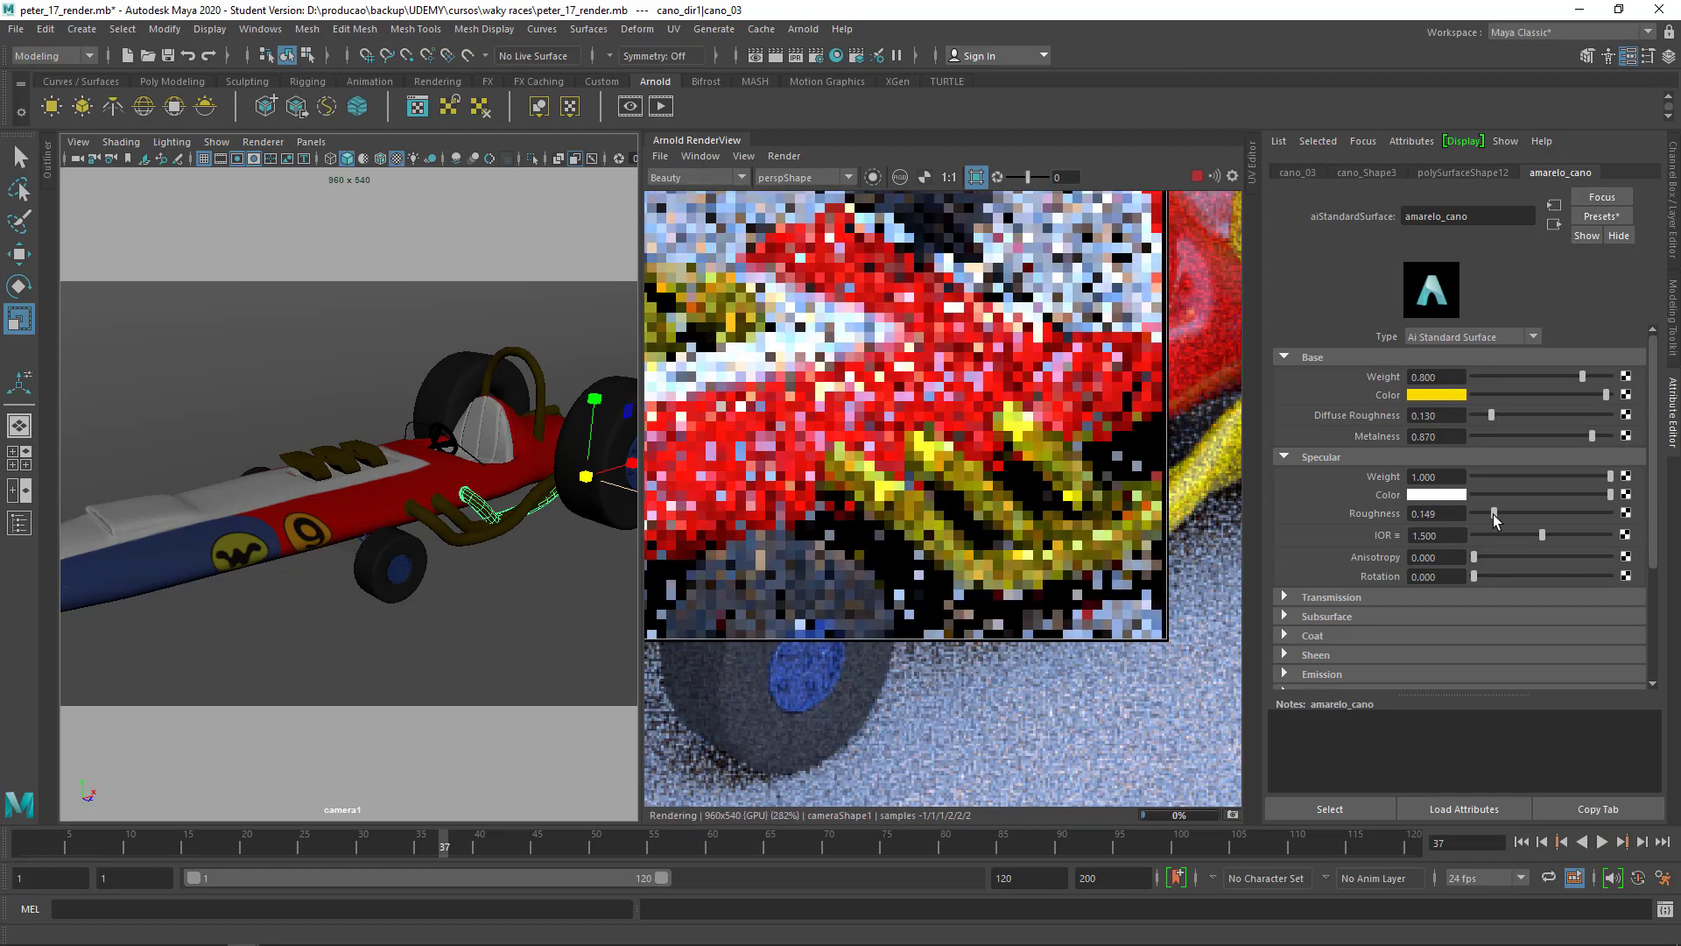
{"action": "left_click_drag", "start_coordinate": [1494, 513], "coordinate": [1539, 513]}
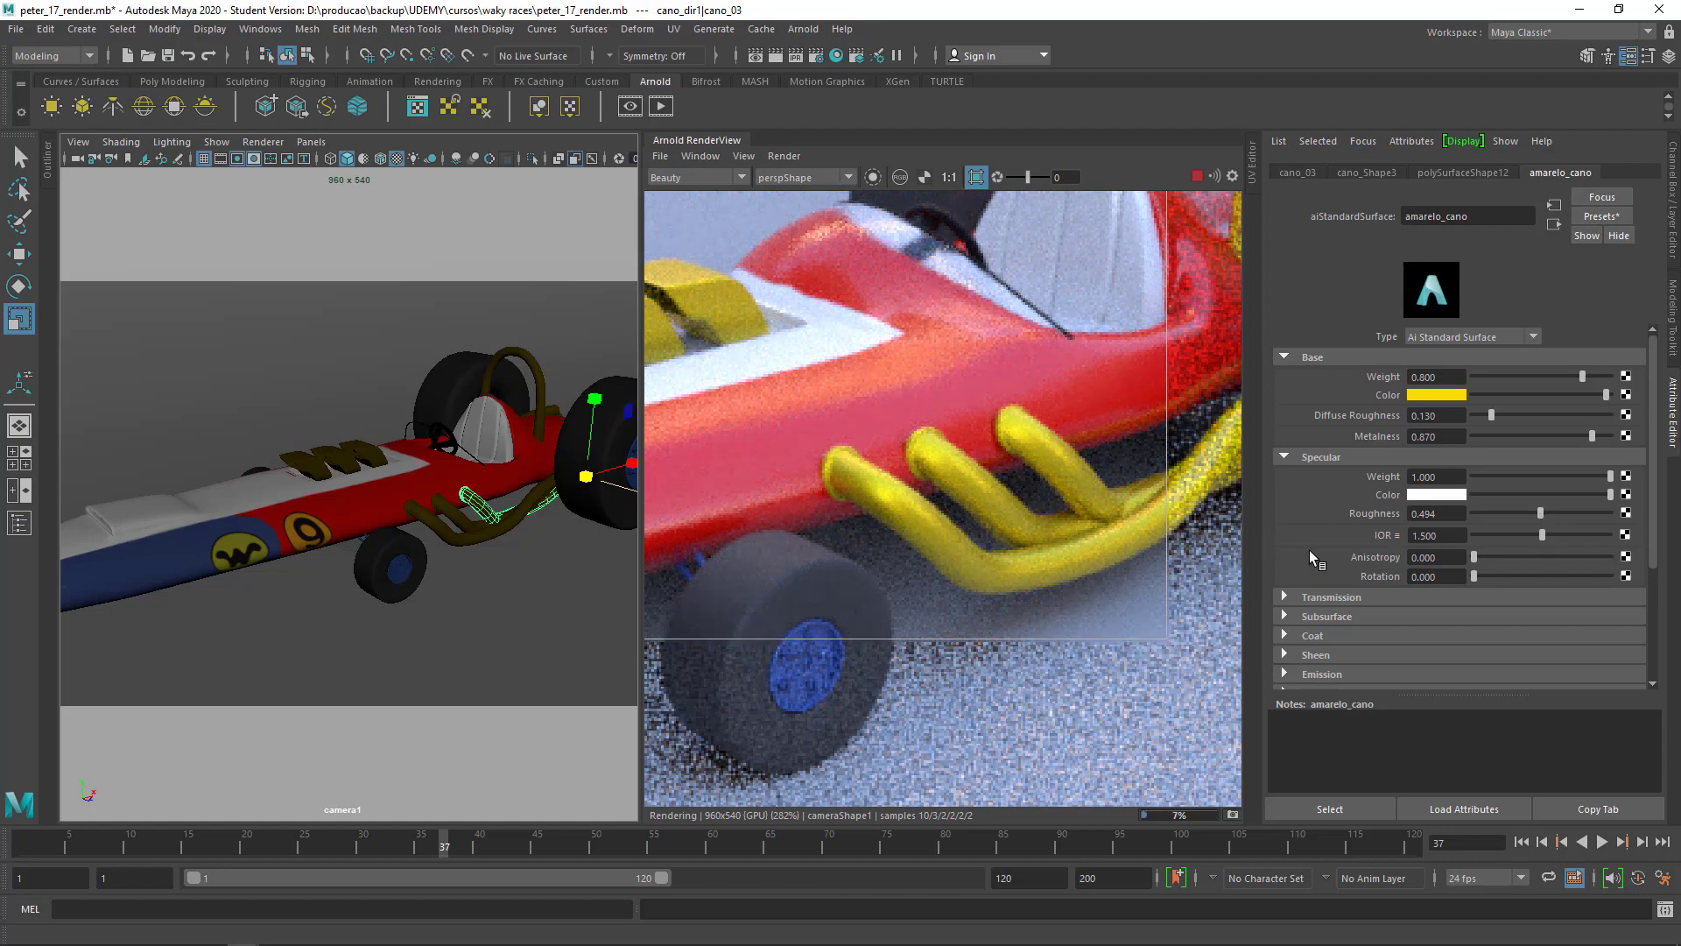
{"action": "mouse_move", "coordinate": [1541, 513]}
{"action": "left_mouse_down"}
{"action": "mouse_move", "coordinate": [1494, 512]}
{"action": "mouse_move", "coordinate": [1532, 514]}
{"action": "left_mouse_up"}
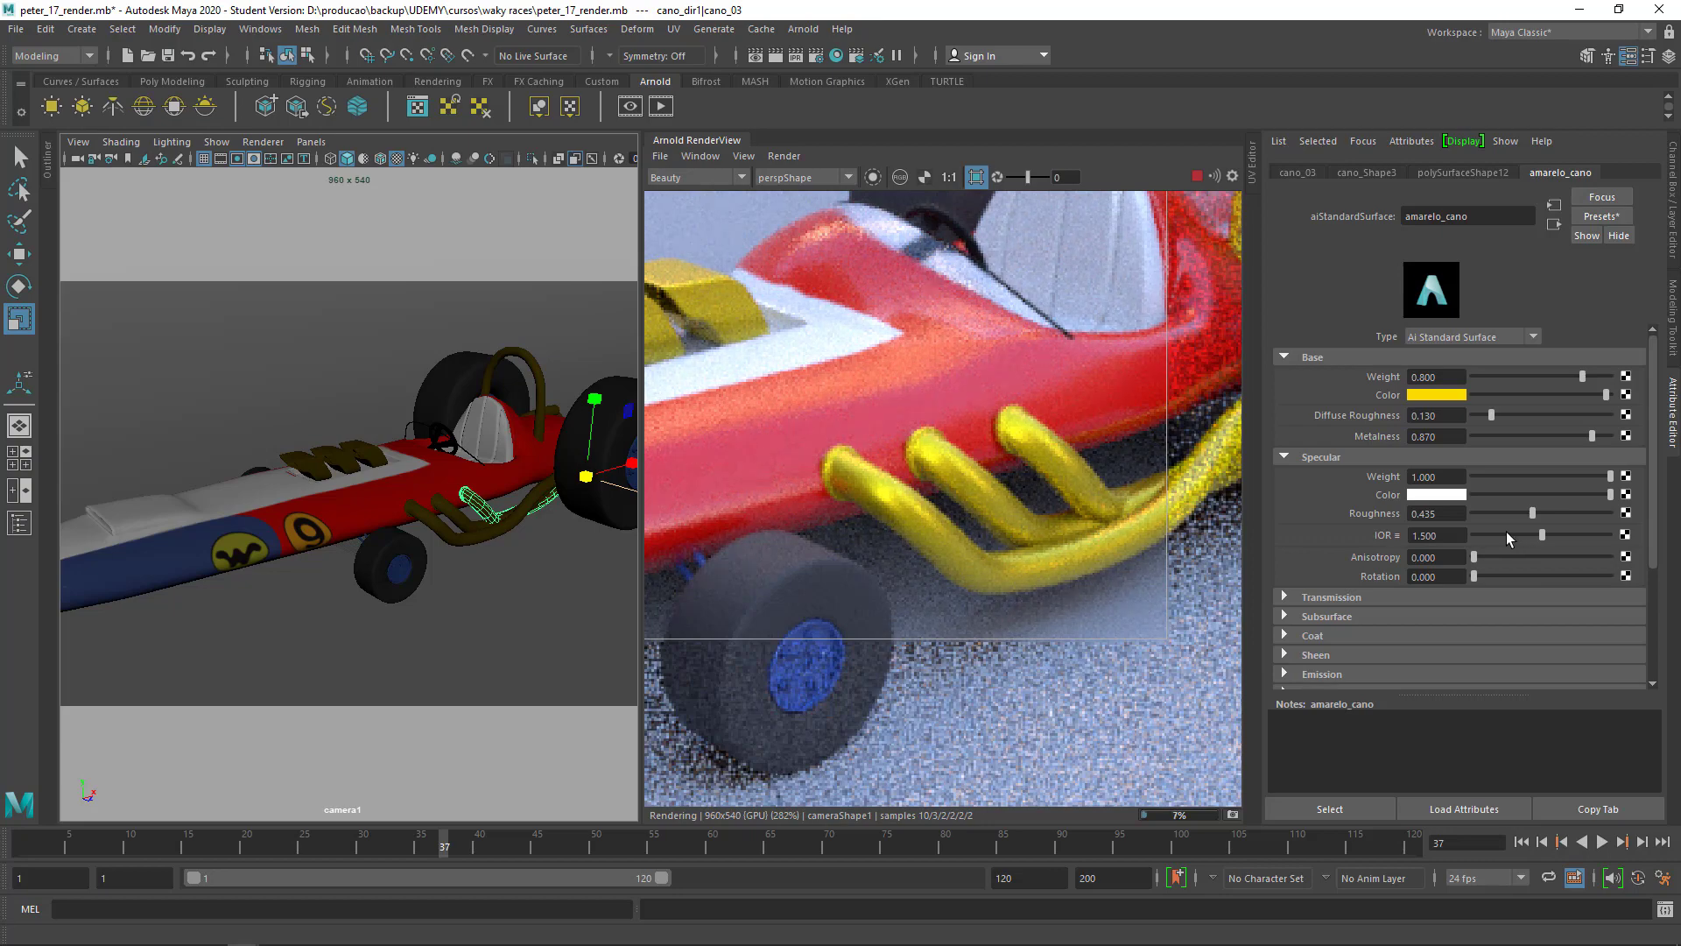
{"action": "left_click", "coordinate": [1527, 511]}
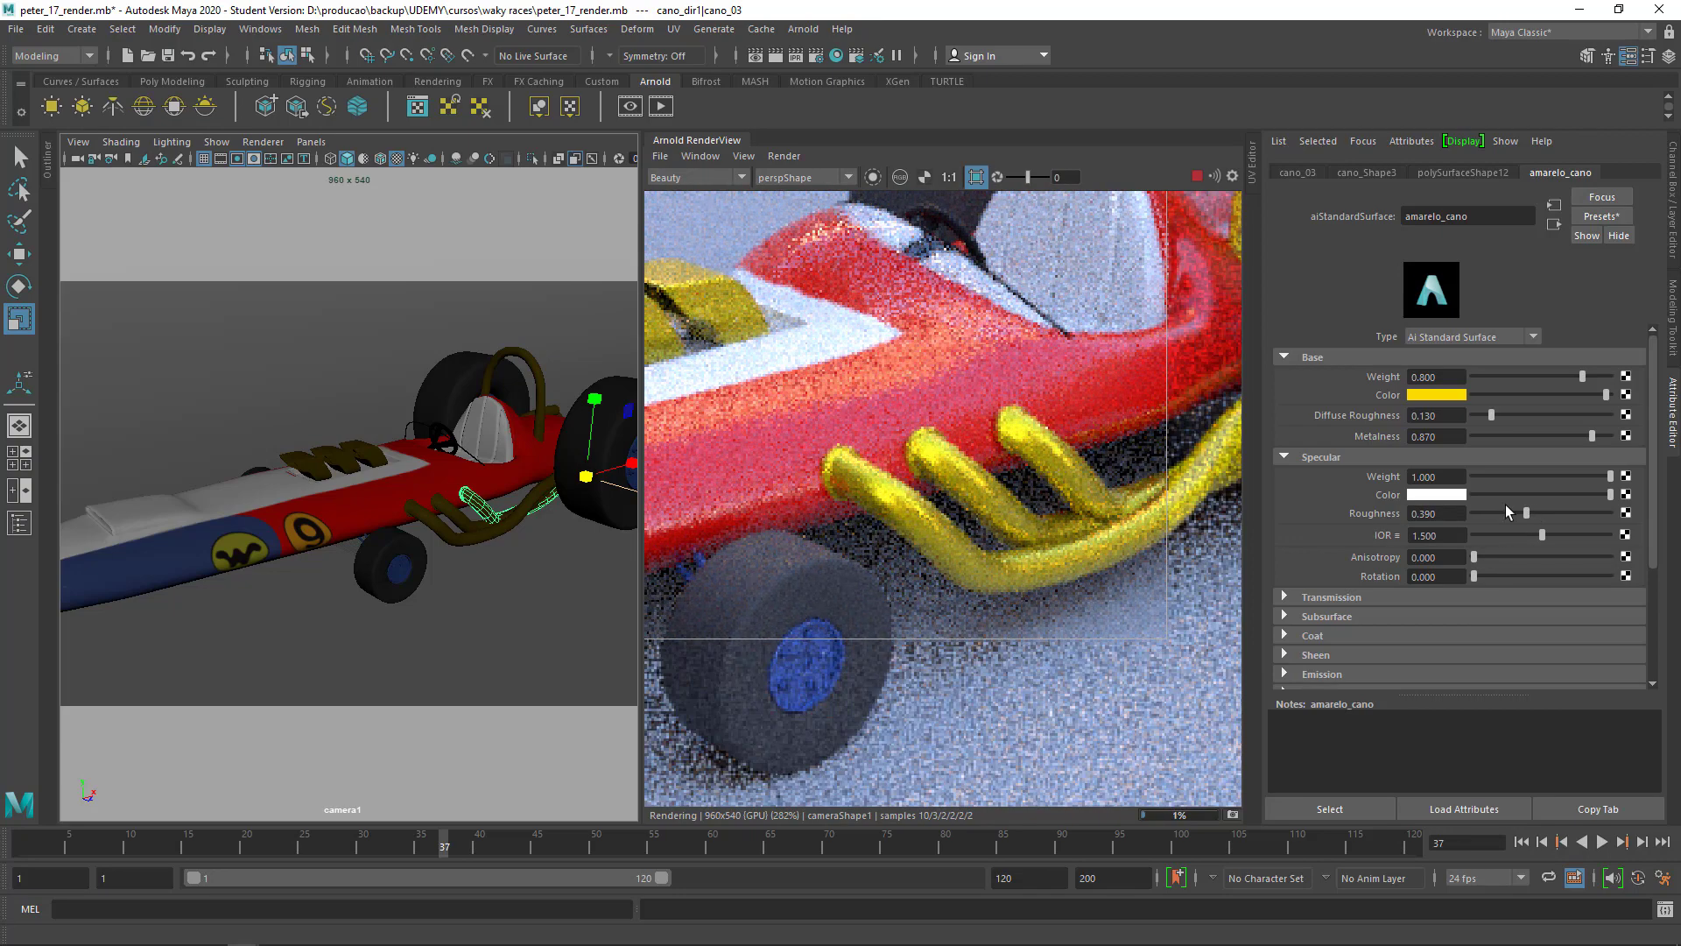
{"action": "scroll", "coordinate": [1059, 497], "scroll_direction": "down", "scroll_amount": 2}
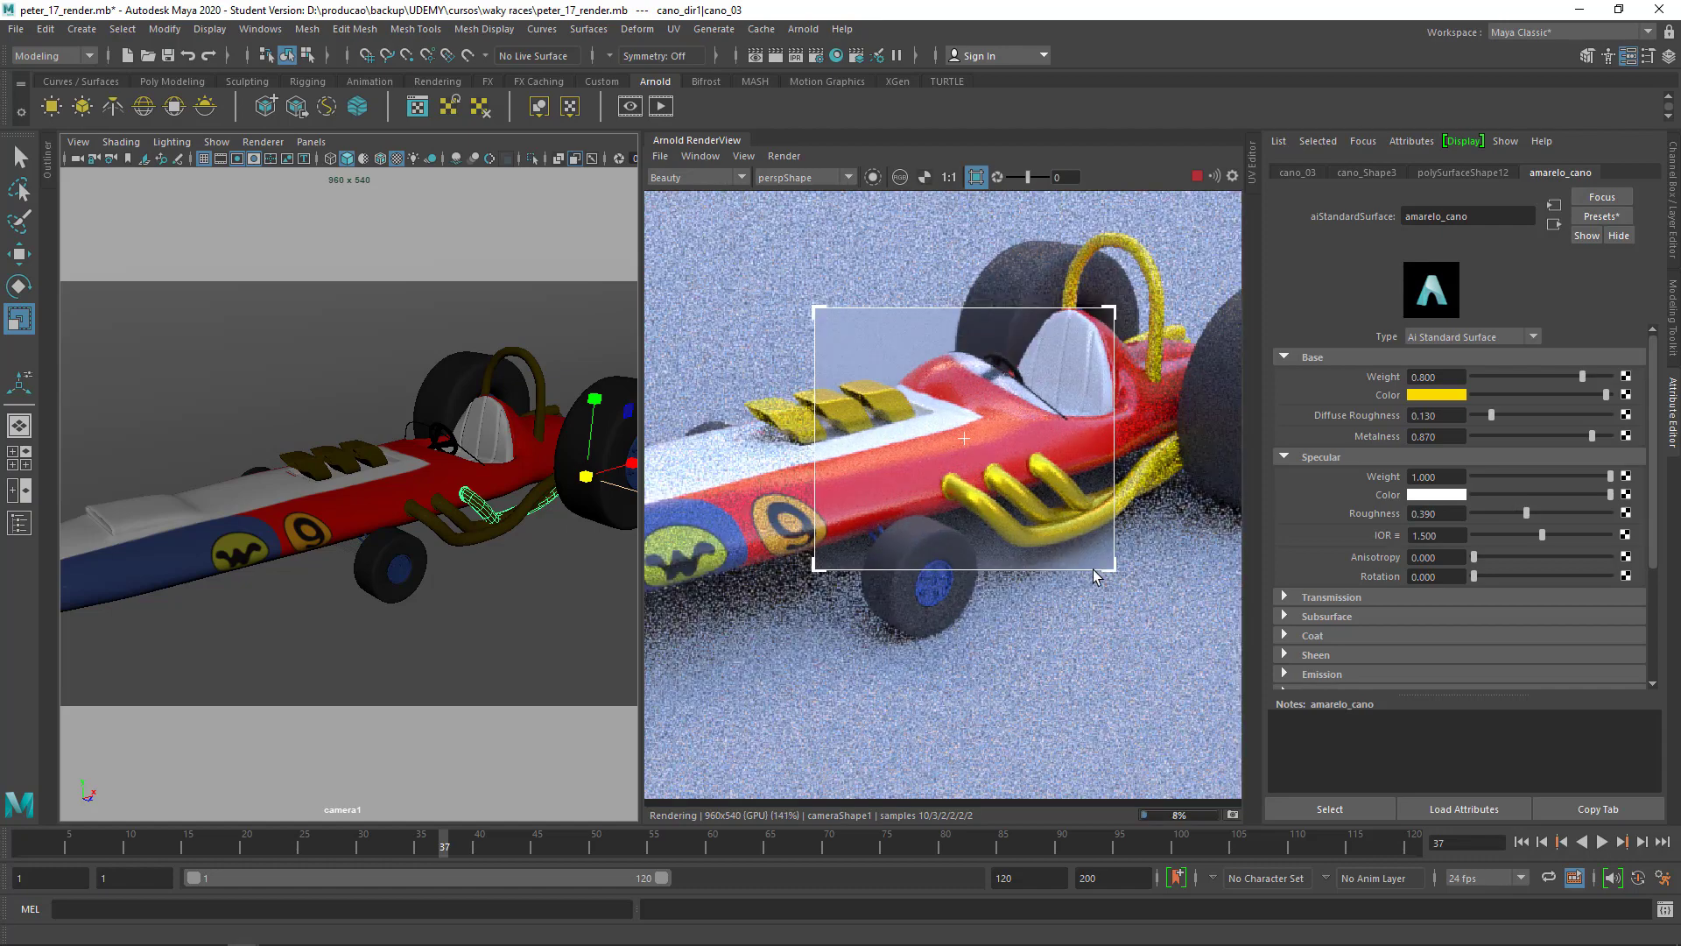
{"action": "scroll", "coordinate": [1095, 575], "scroll_direction": "up", "scroll_amount": 2}
{"action": "scroll", "coordinate": [1069, 544], "scroll_direction": "down", "scroll_amount": 2}
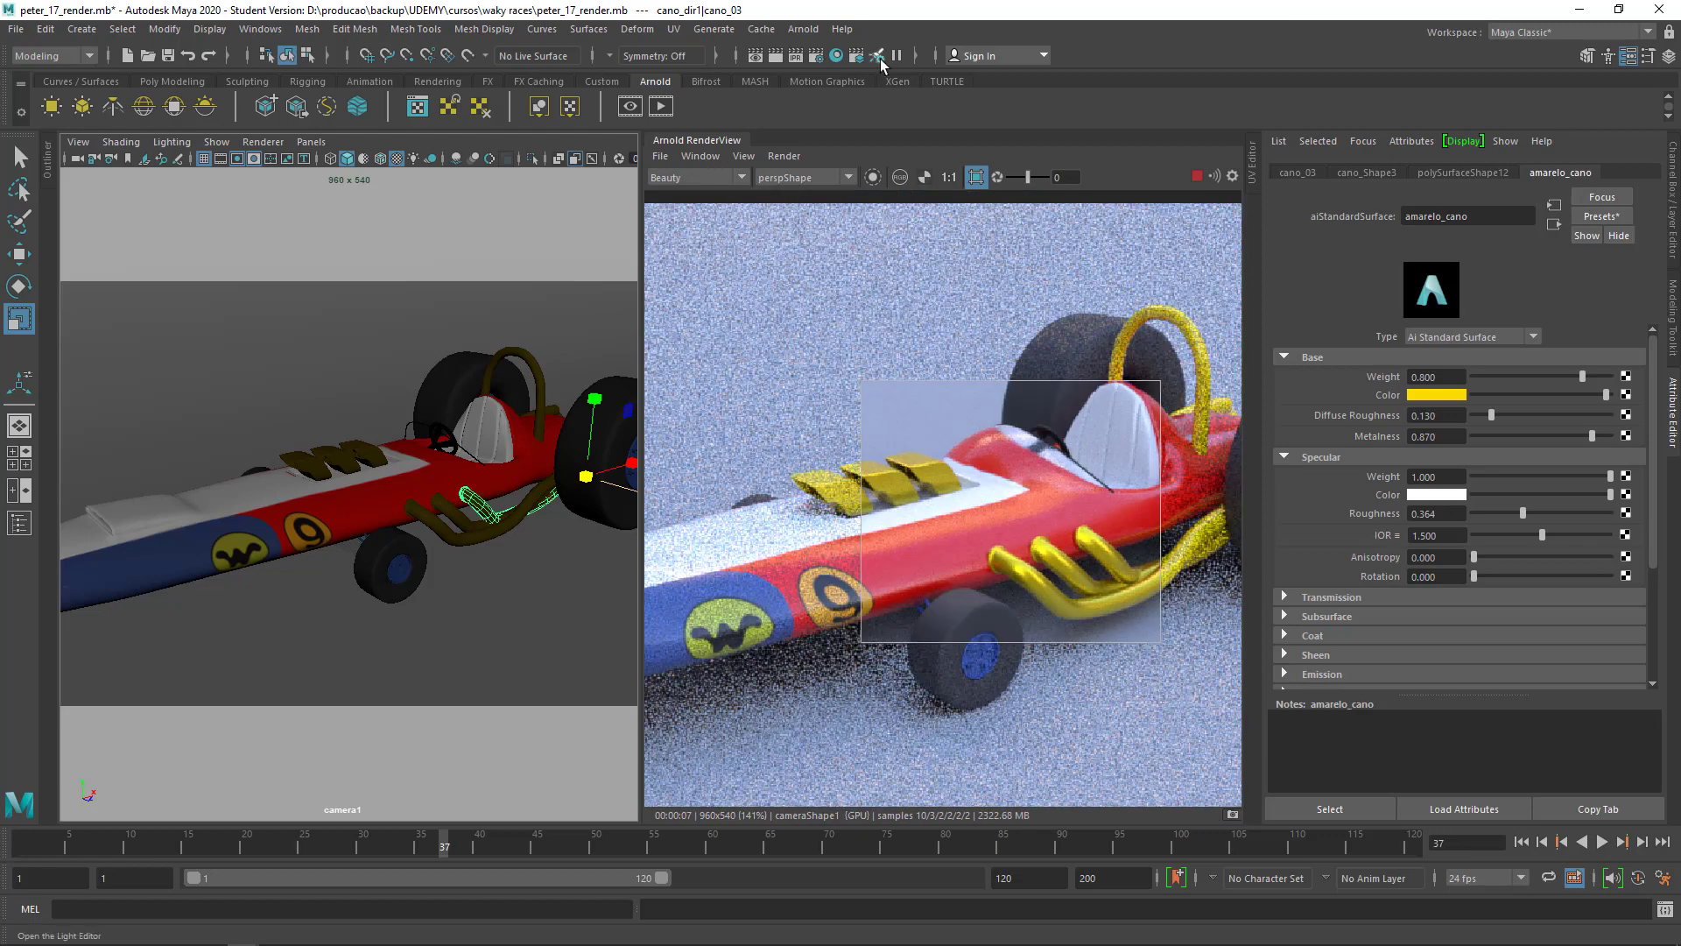
Select the car body and start adjusting carro_caren's metalness and specular roughness
{"action": "left_click", "coordinate": [415, 477]}
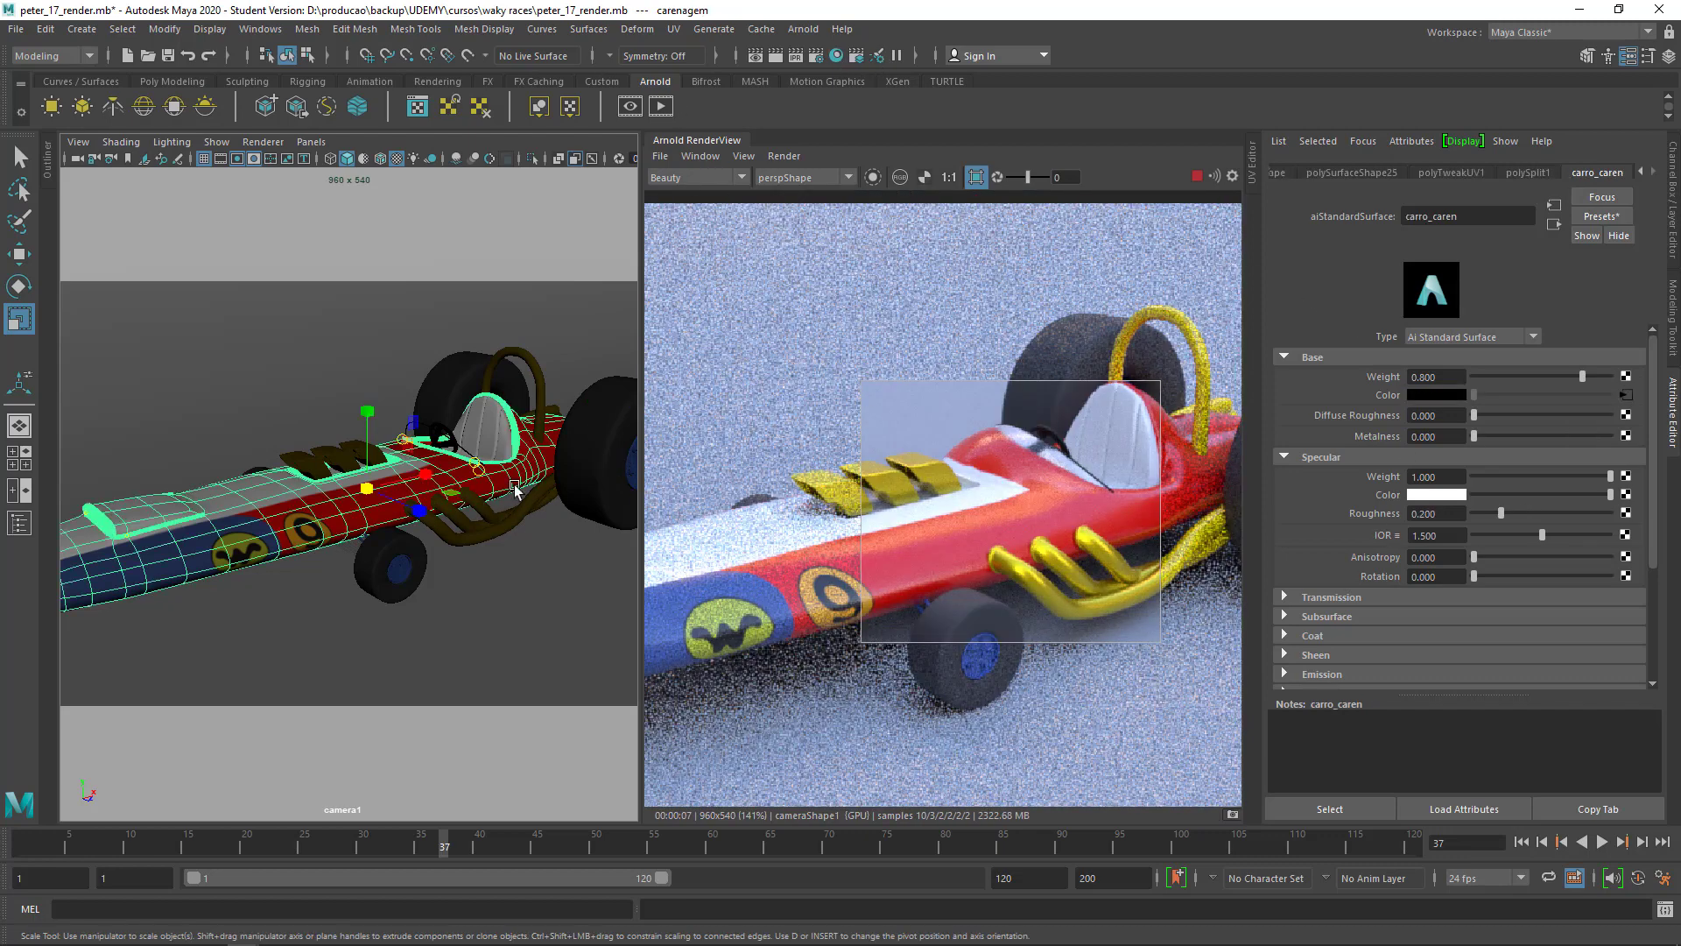
{"action": "scroll", "coordinate": [1030, 526], "scroll_direction": "up", "scroll_amount": 1}
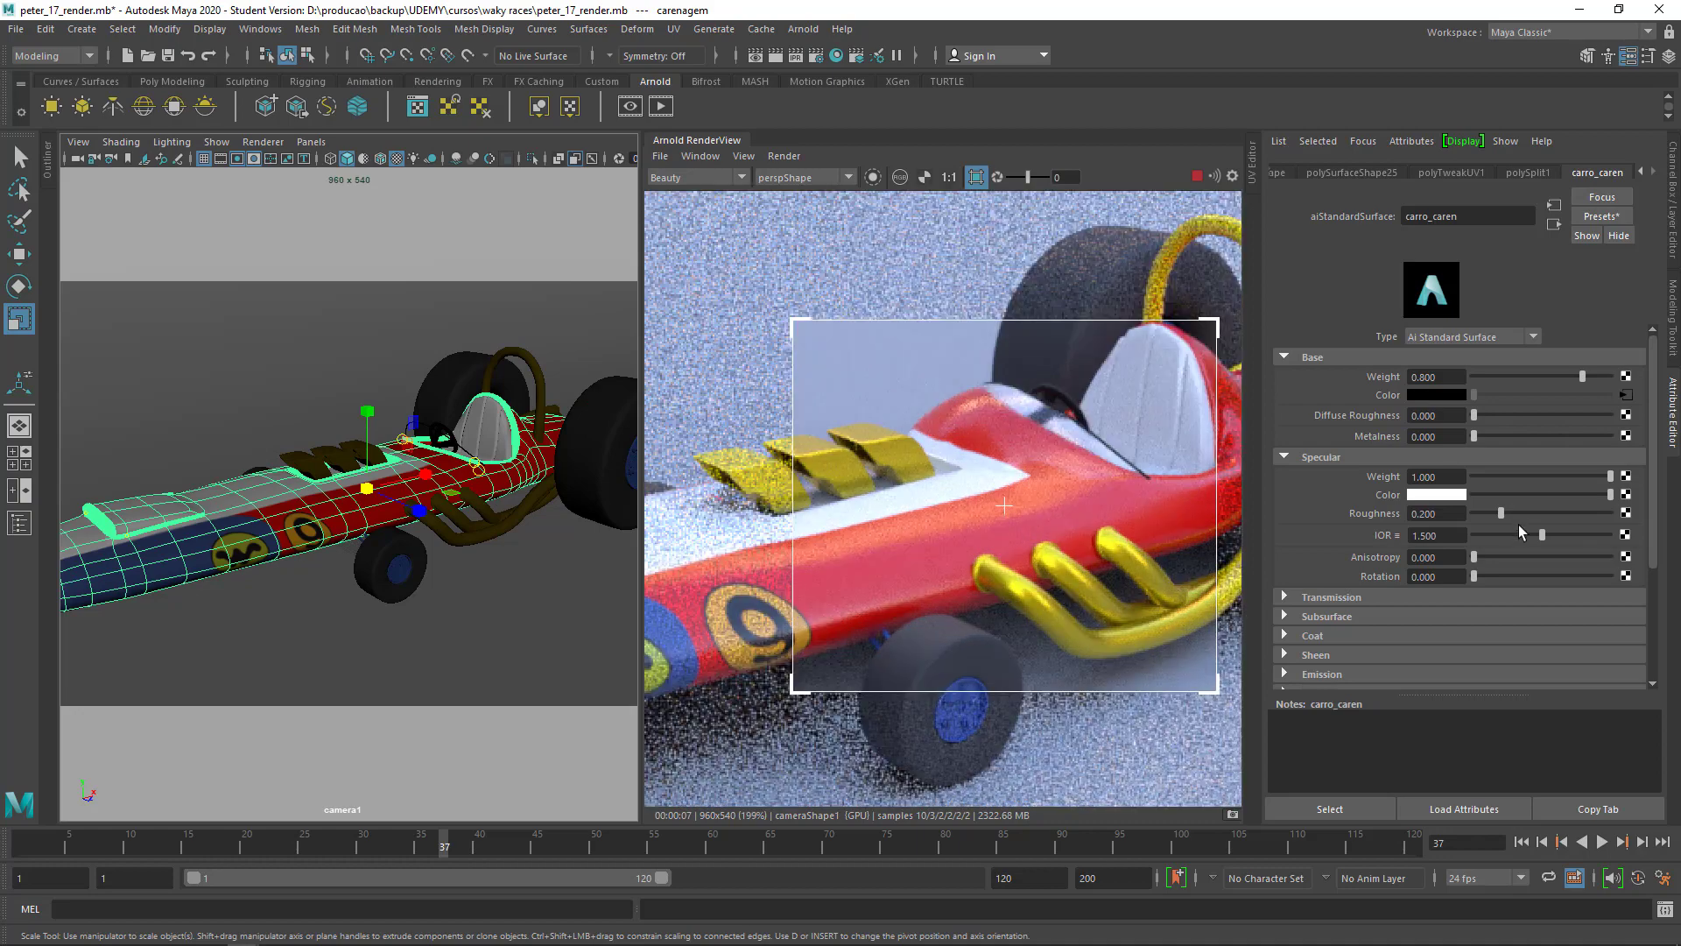
{"action": "left_click_drag", "start_coordinate": [1474, 434], "coordinate": [1487, 434]}
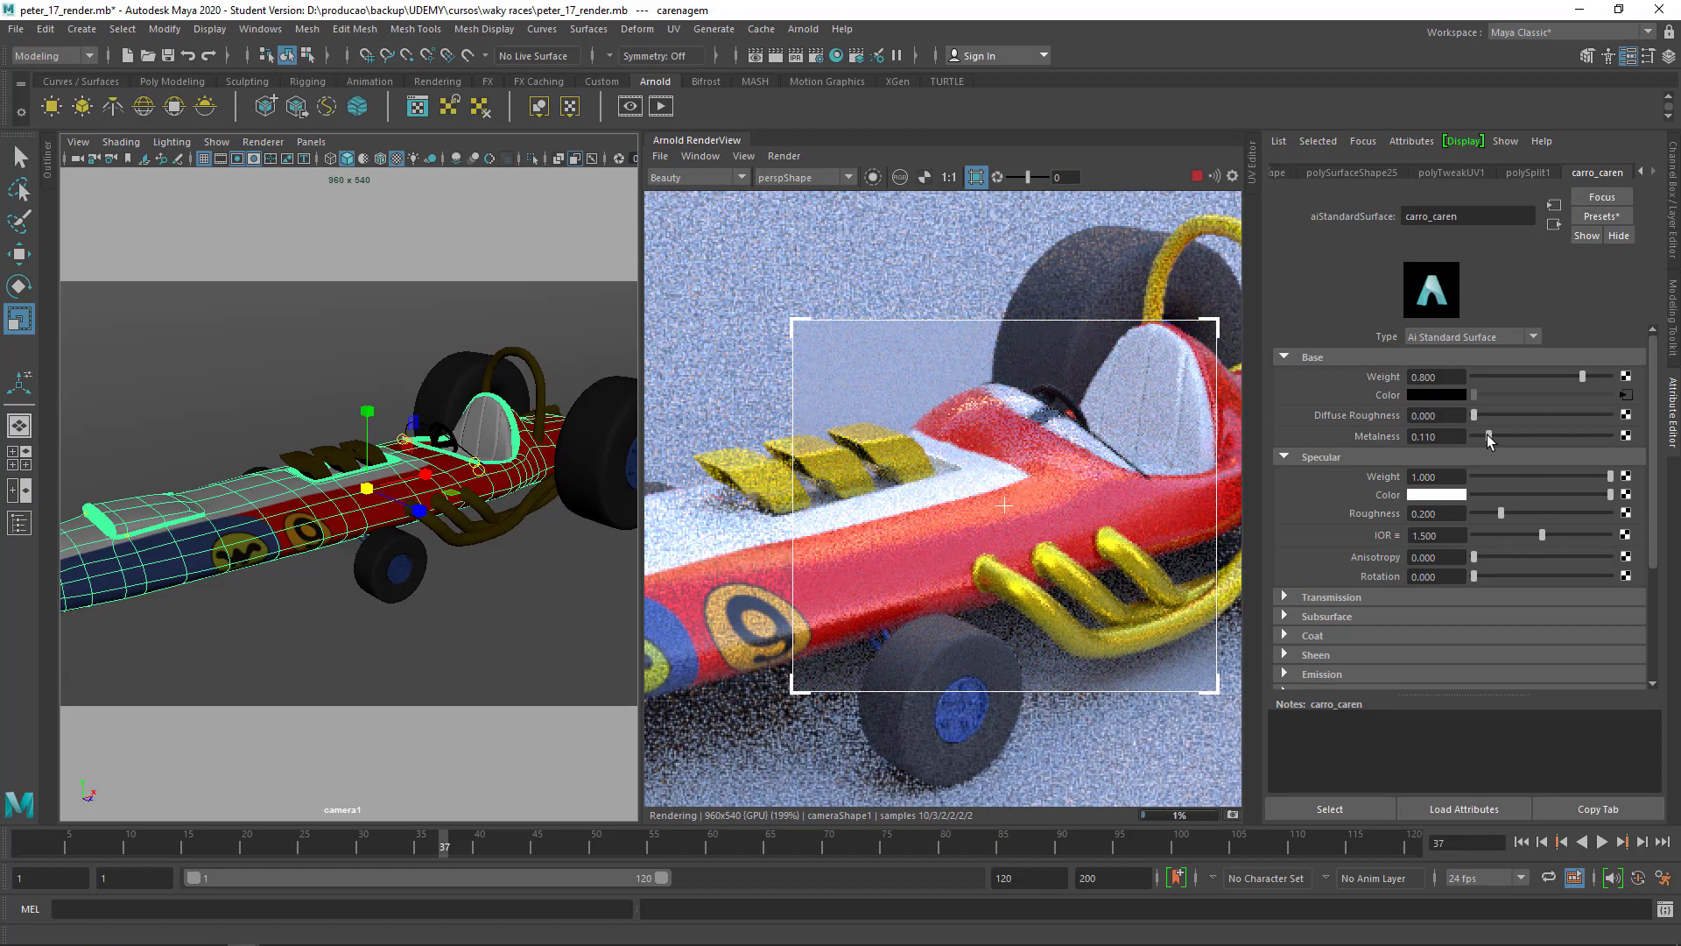
{"action": "left_click_drag", "start_coordinate": [1487, 434], "coordinate": [1502, 436]}
{"action": "mouse_move", "coordinate": [1501, 514]}
{"action": "left_mouse_down"}
{"action": "mouse_move", "coordinate": [1568, 517]}
{"action": "mouse_move", "coordinate": [1467, 513]}
{"action": "left_mouse_up"}
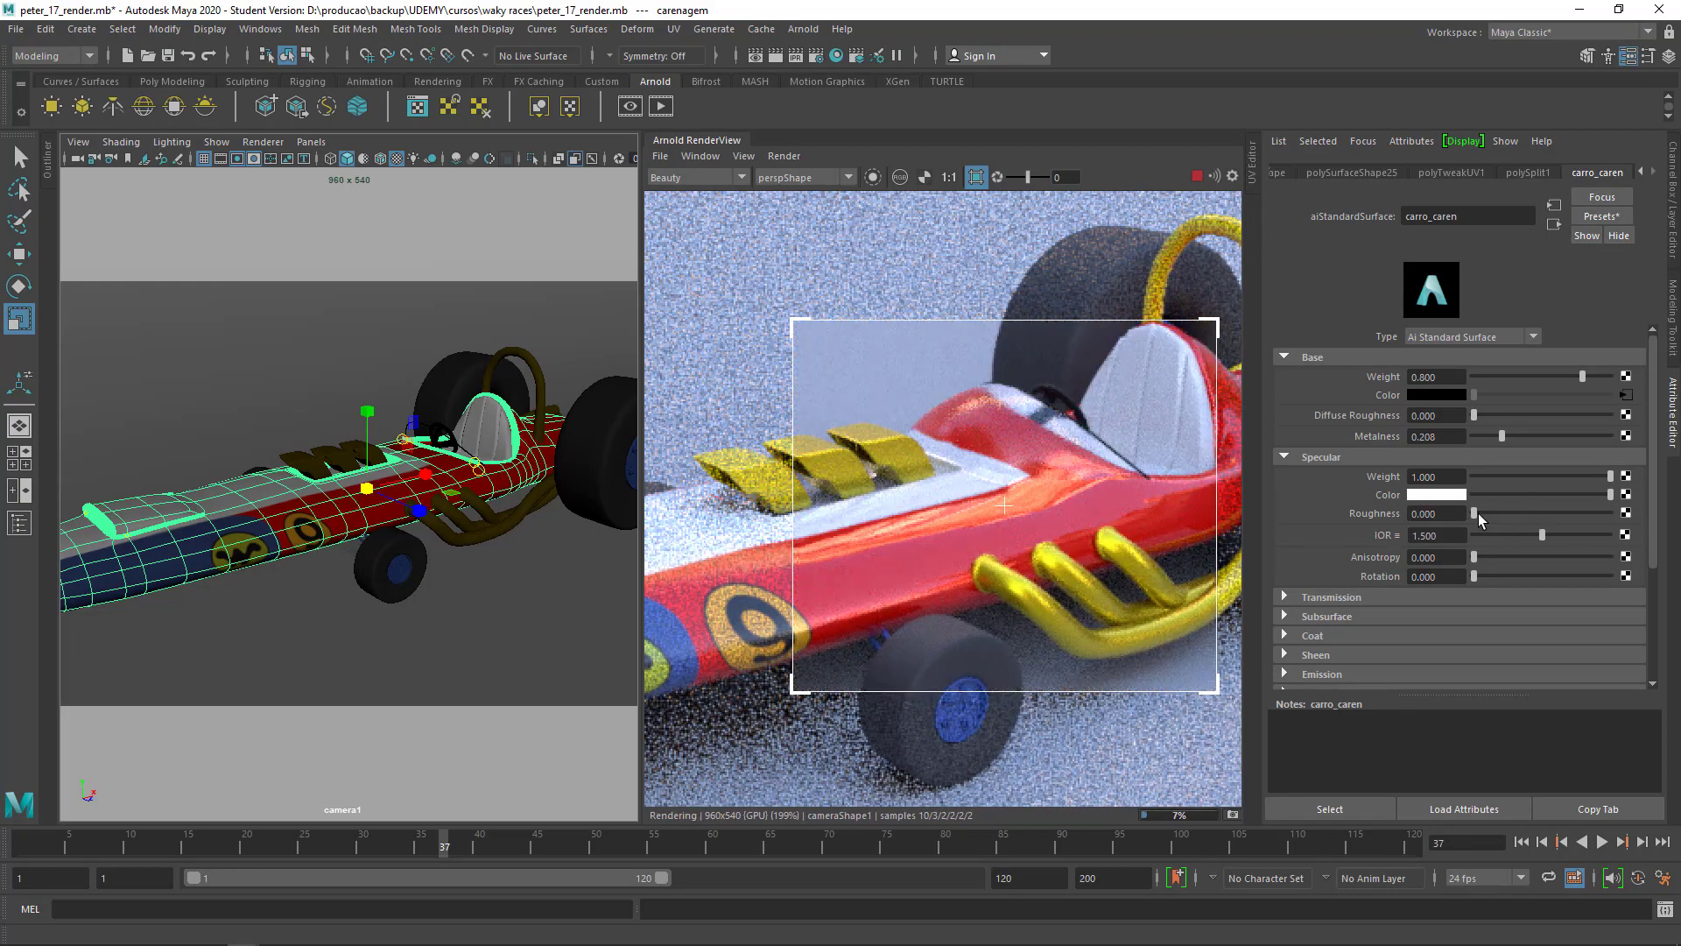
{"action": "left_click_drag", "start_coordinate": [1478, 513], "coordinate": [1491, 513]}
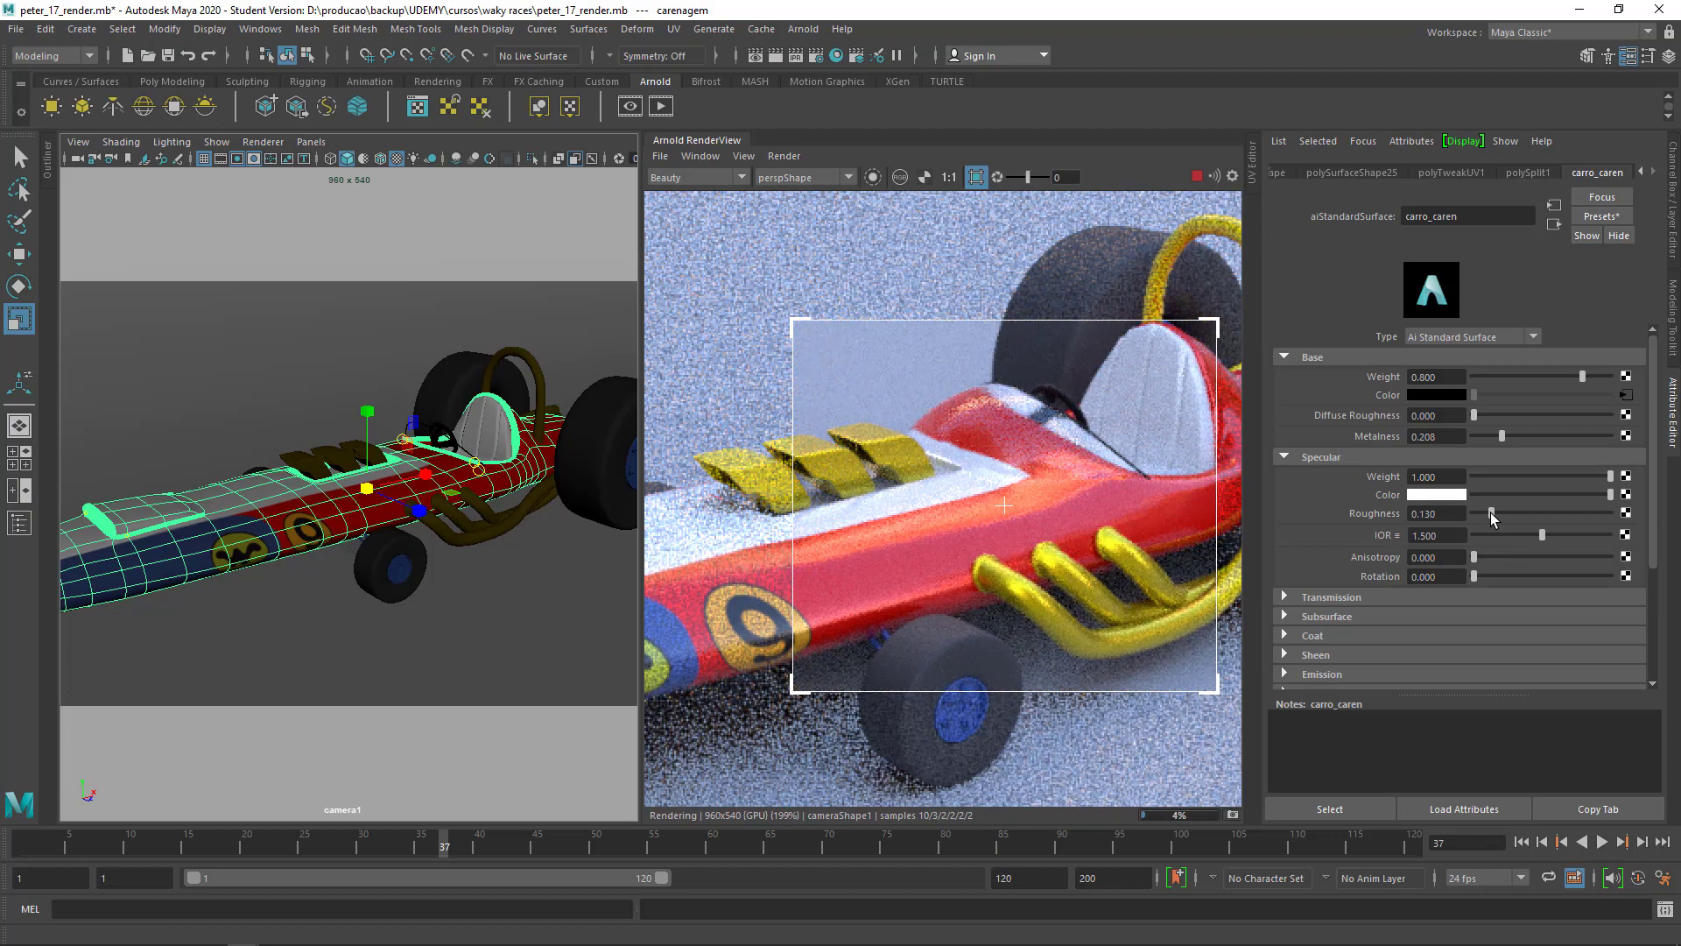
Set body specular roughness 0.156, metalness 0.052, specular weight 0.747; widen the crop region
{"action": "left_click_drag", "start_coordinate": [1490, 512], "coordinate": [1499, 512]}
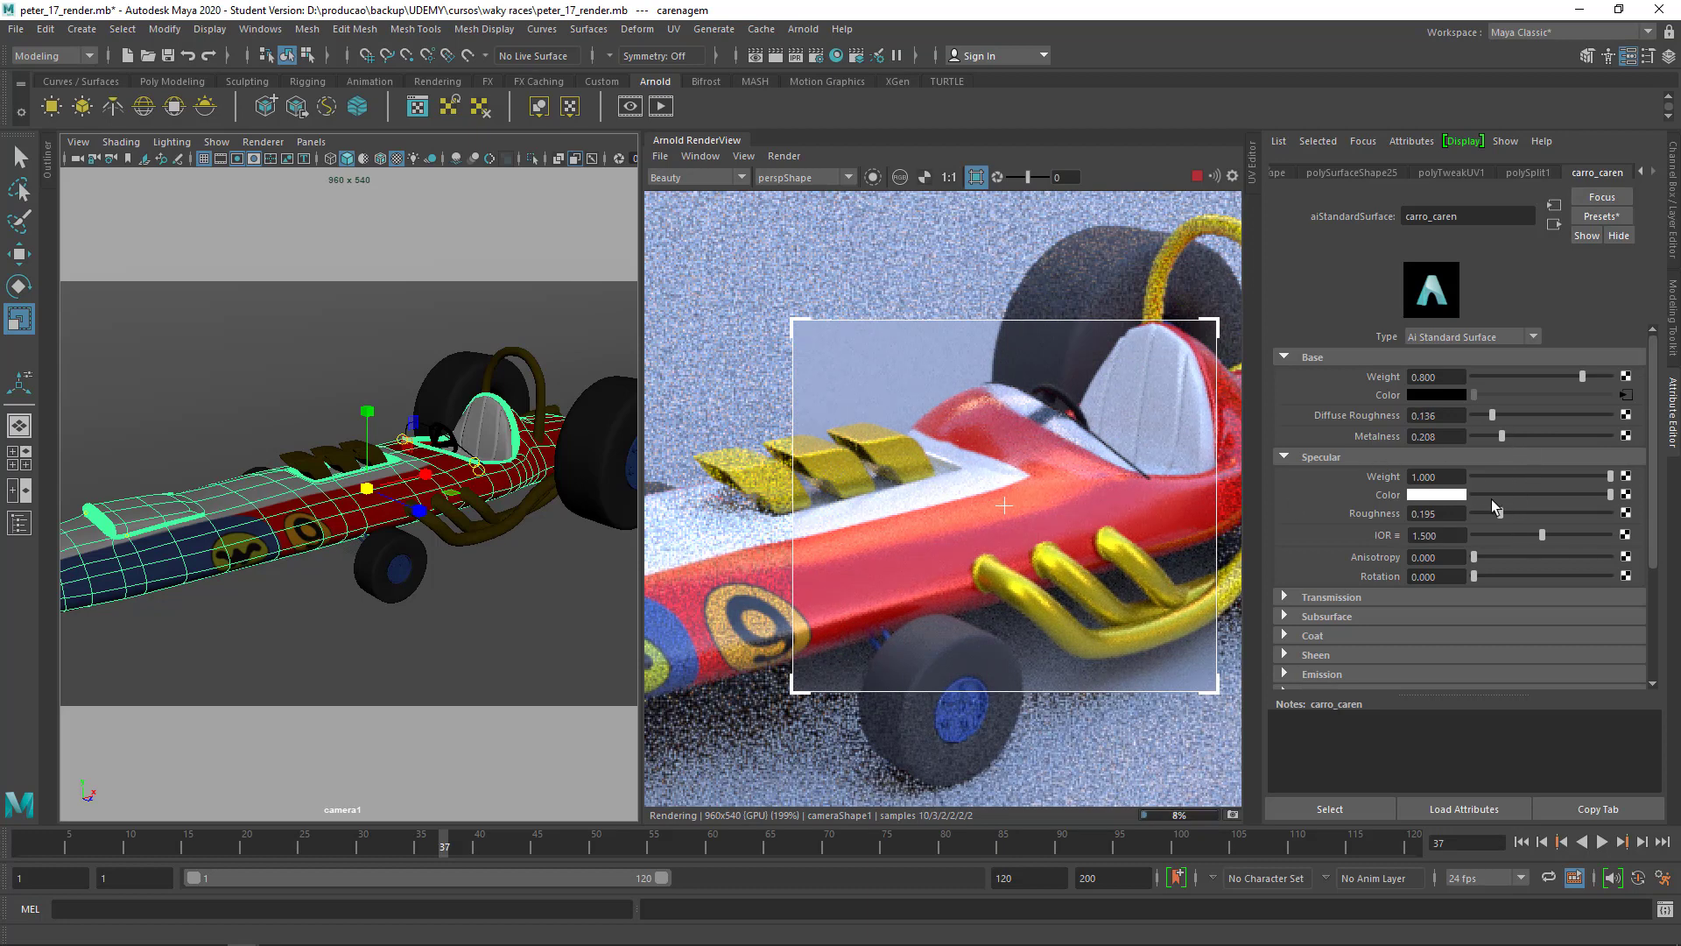
{"action": "left_click_drag", "start_coordinate": [1499, 513], "coordinate": [1487, 511]}
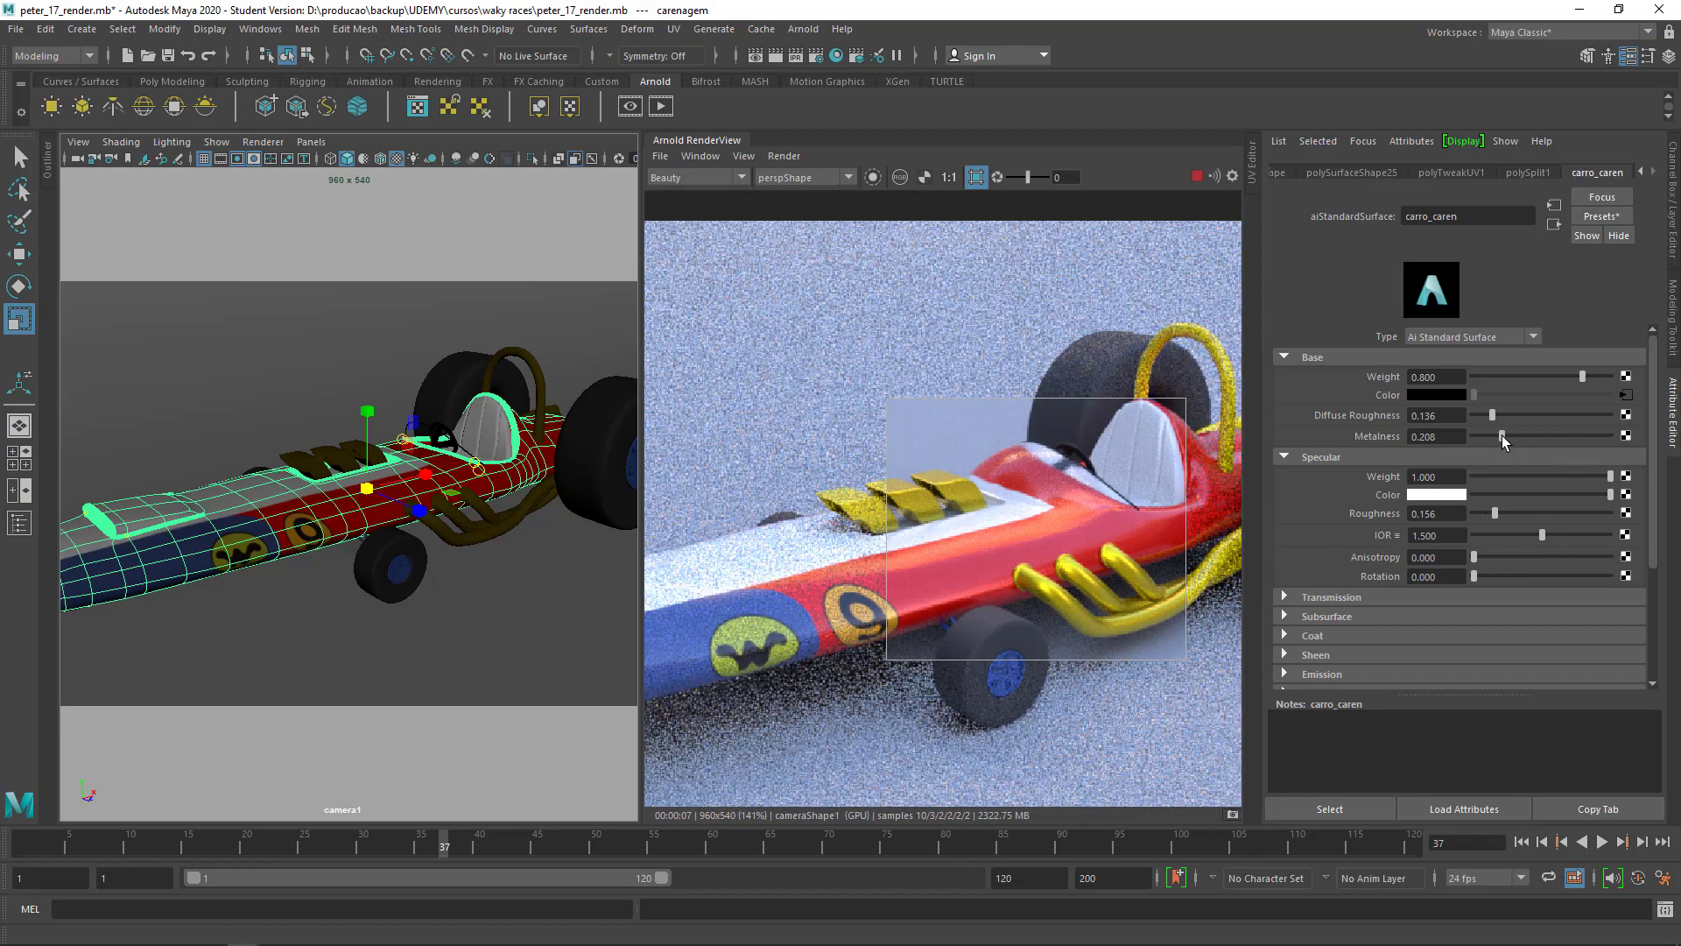
{"action": "left_click_drag", "start_coordinate": [1501, 435], "coordinate": [1480, 436]}
{"action": "left_click_drag", "start_coordinate": [1610, 476], "coordinate": [1546, 479]}
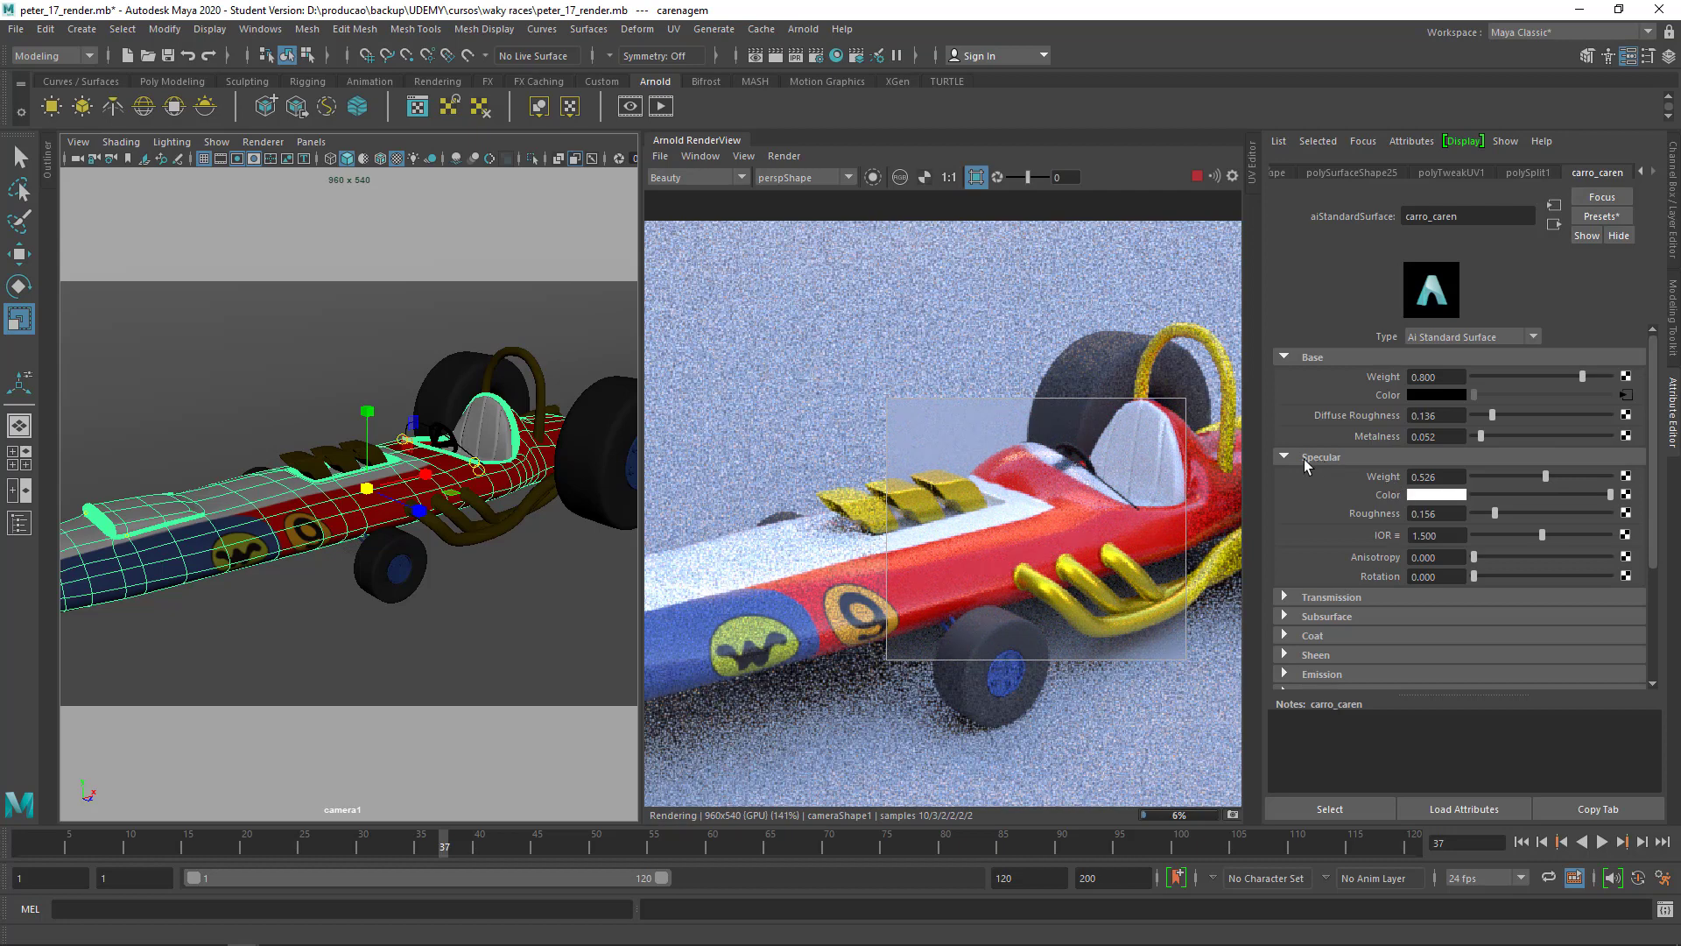
{"action": "left_click_drag", "start_coordinate": [1549, 478], "coordinate": [1574, 481]}
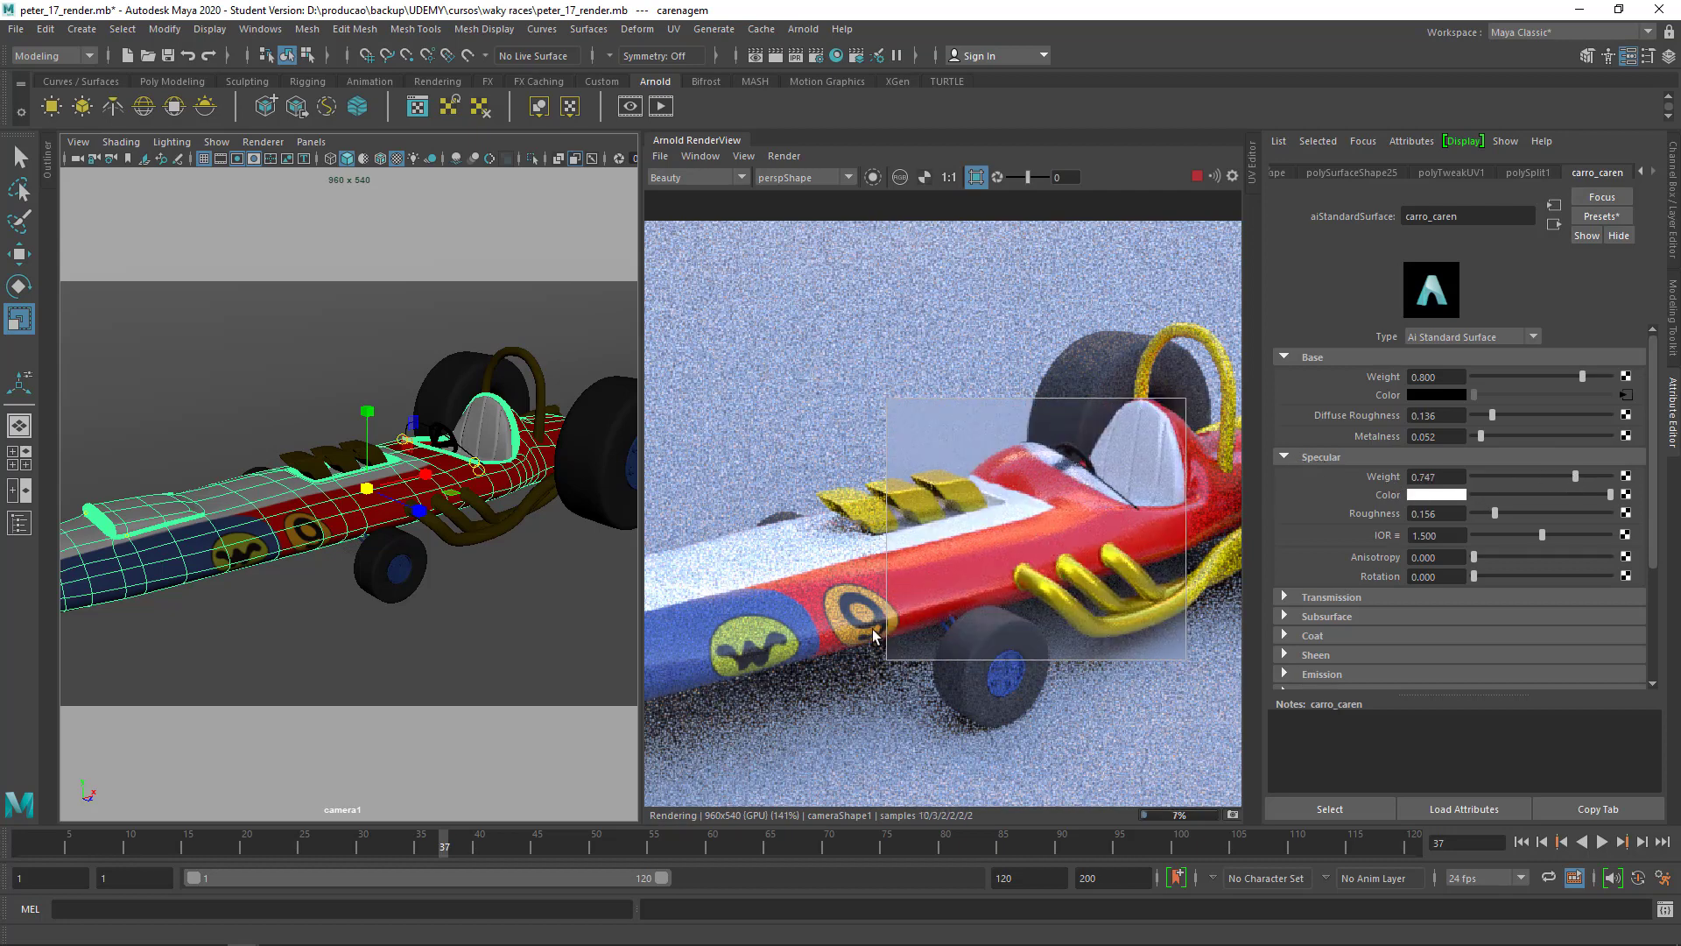
{"action": "left_click_drag", "start_coordinate": [884, 658], "coordinate": [764, 682]}
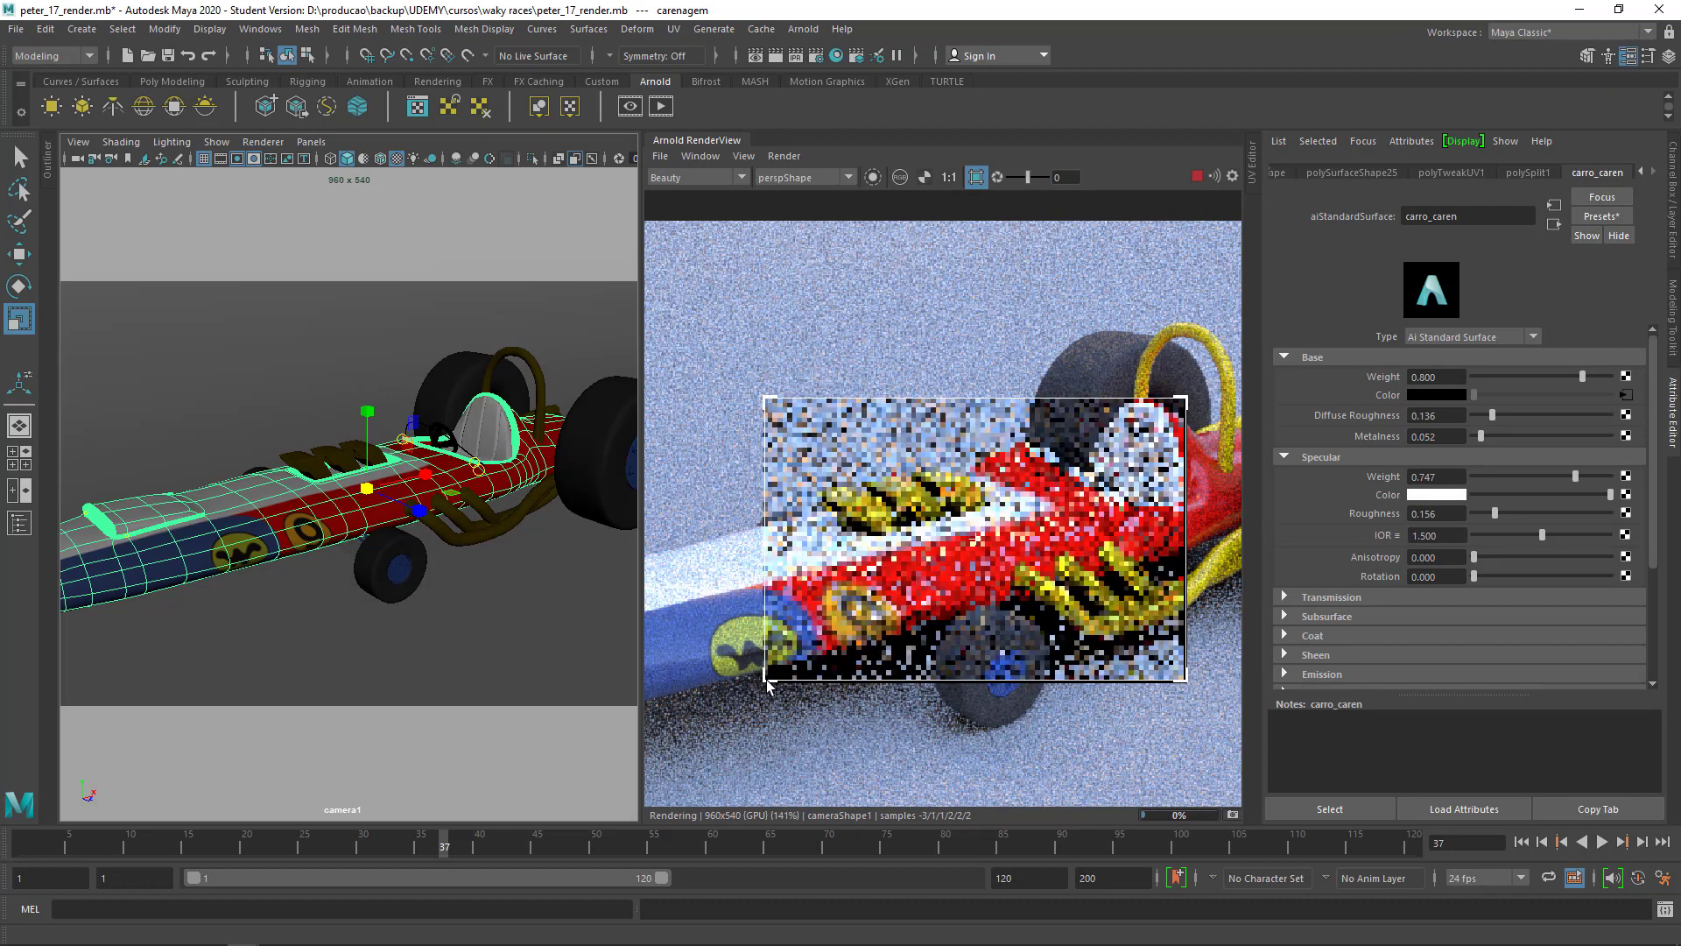
Select the glass canopy and show its vidro1 shader in the Attribute Editor
{"action": "left_click", "coordinate": [406, 432]}
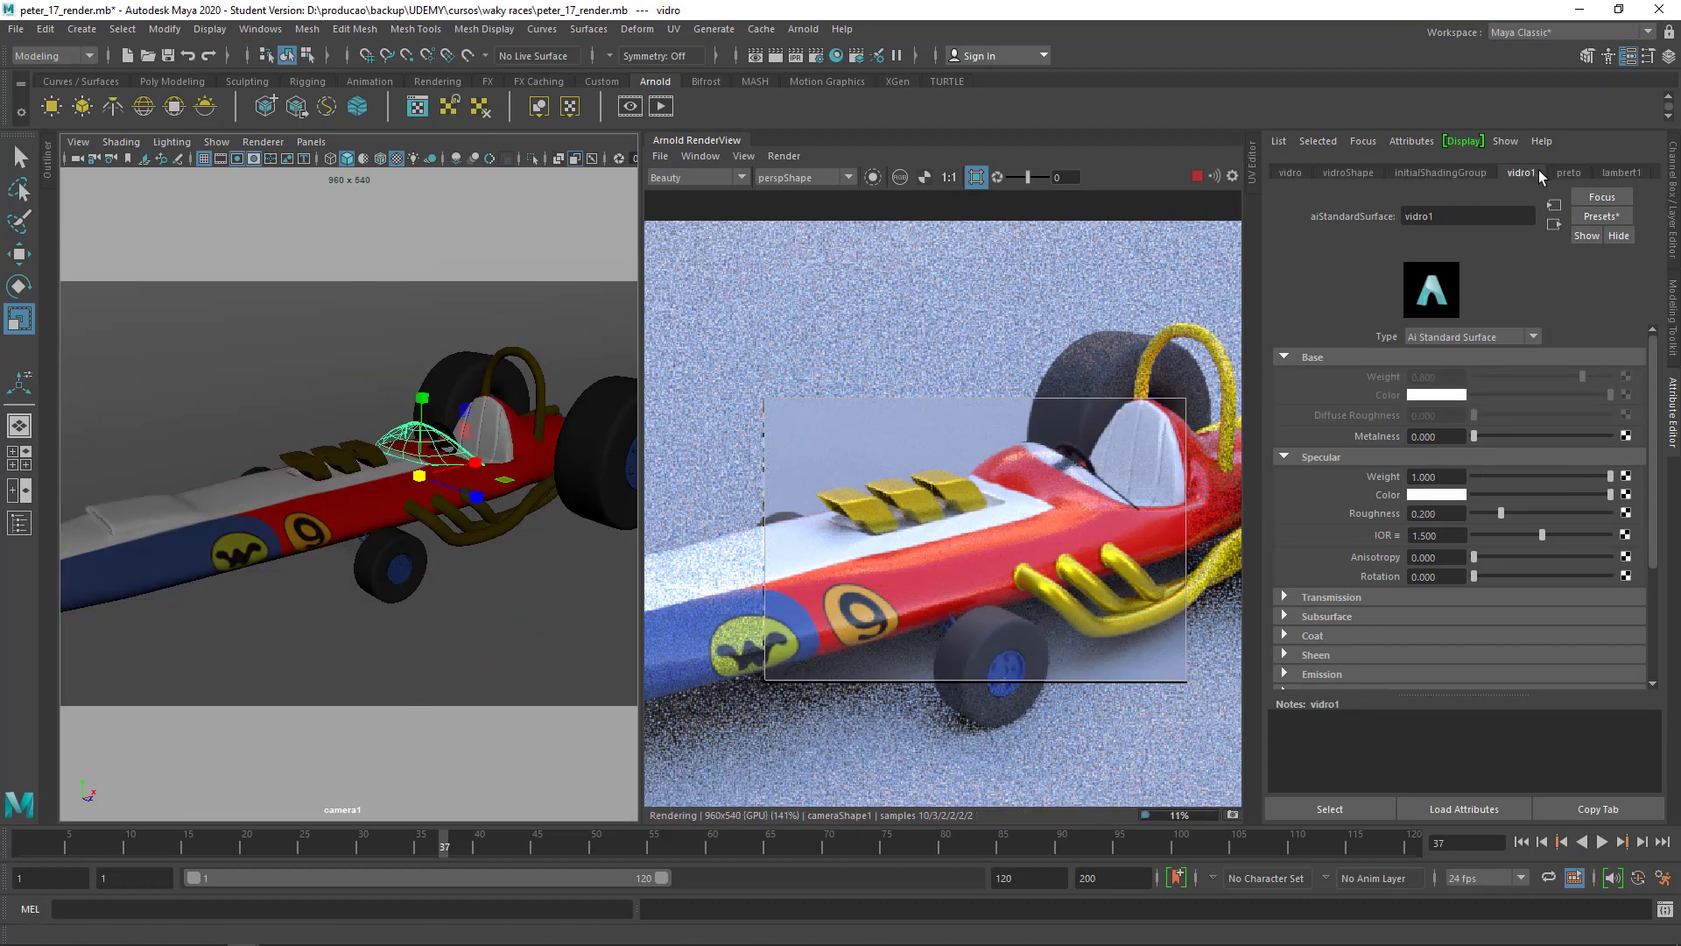
{"action": "left_click", "coordinate": [1572, 174]}
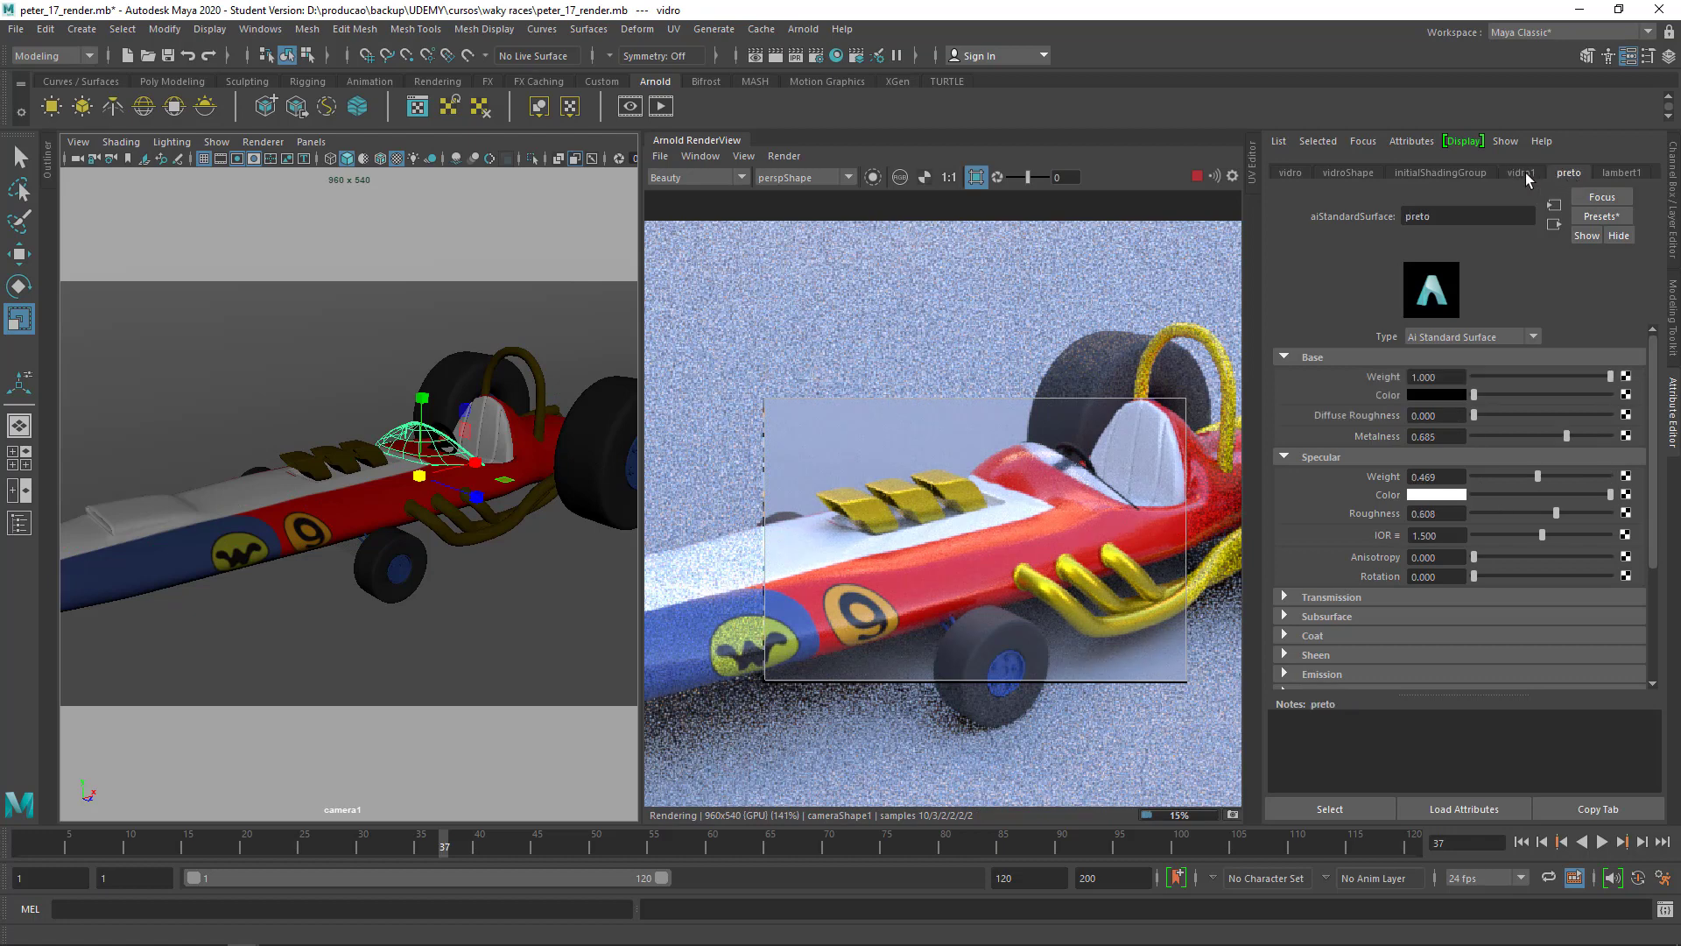
{"action": "left_click", "coordinate": [1525, 172]}
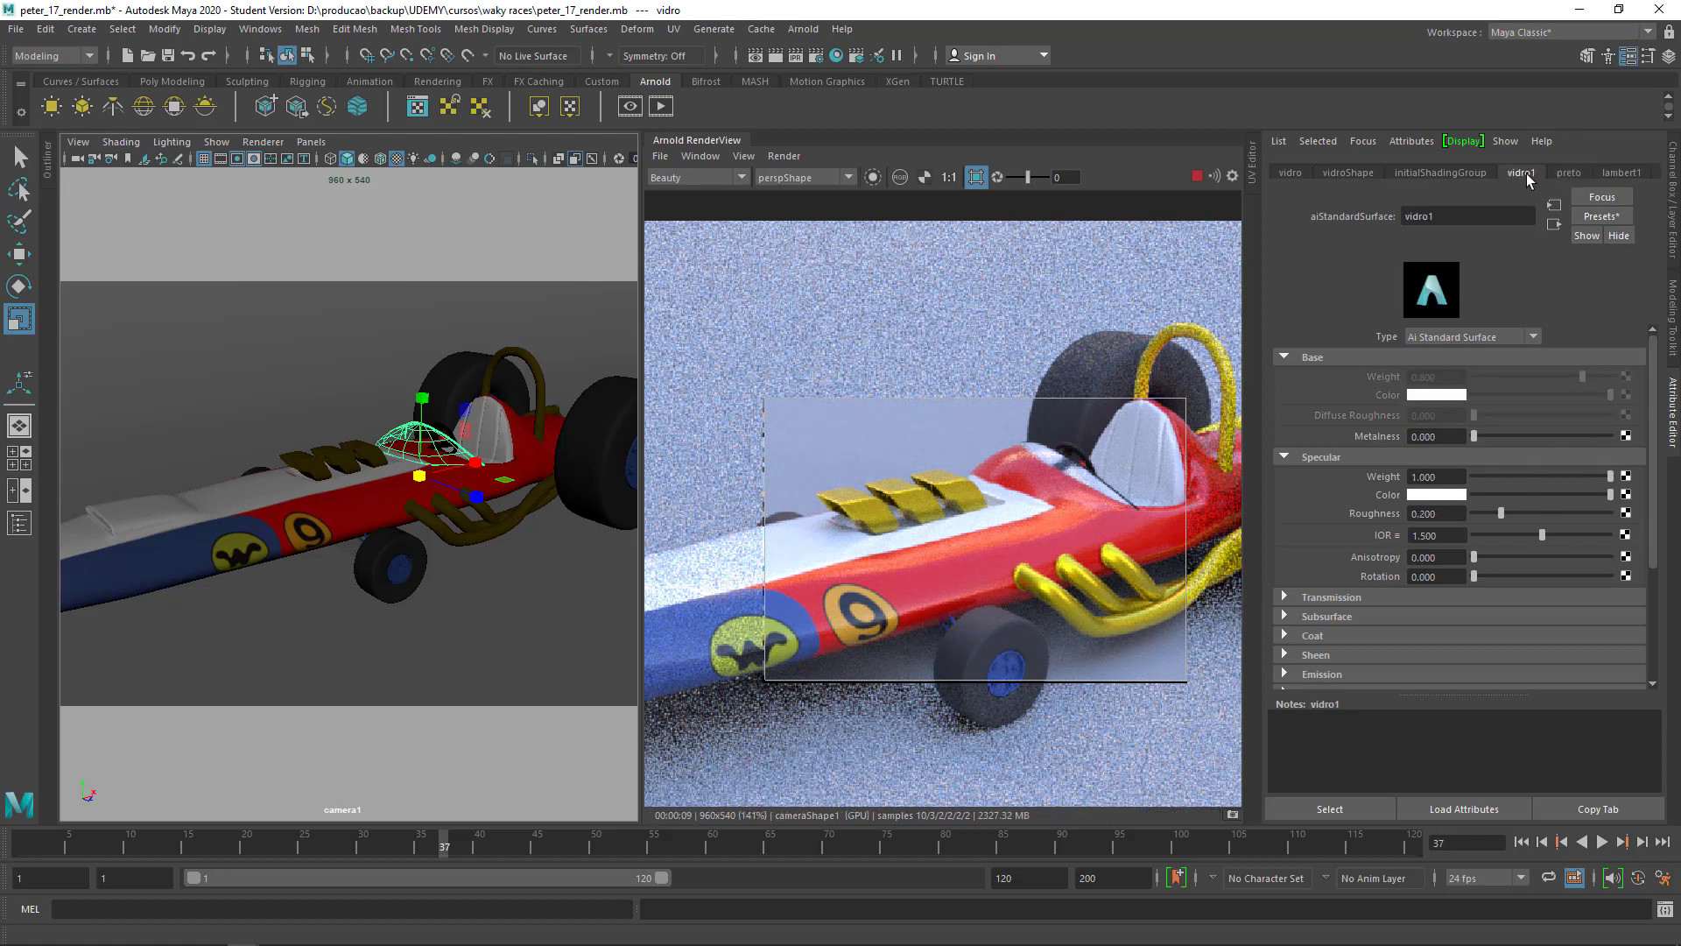
{"action": "scroll", "coordinate": [1506, 626], "scroll_direction": "down", "scroll_amount": 2}
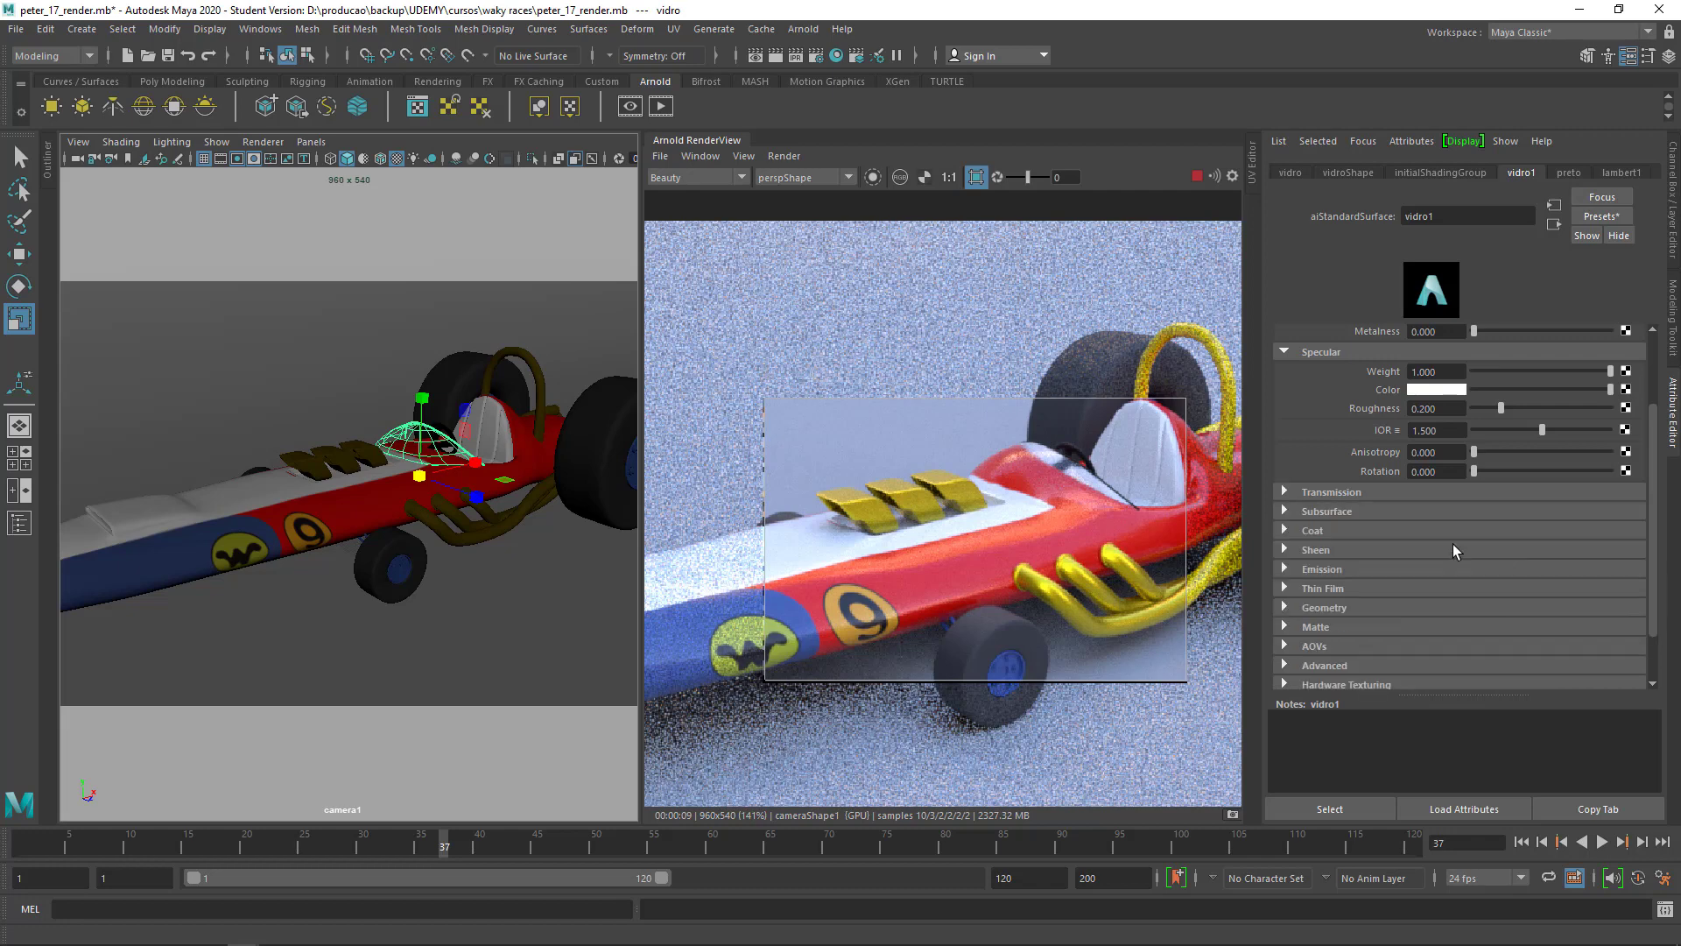
{"action": "scroll", "coordinate": [1515, 552], "scroll_direction": "up", "scroll_amount": 2}
Keep the canopy's metalness at 0, set specular roughness 0.078, and reveal Transmission settings
{"action": "left_click", "coordinate": [1532, 436]}
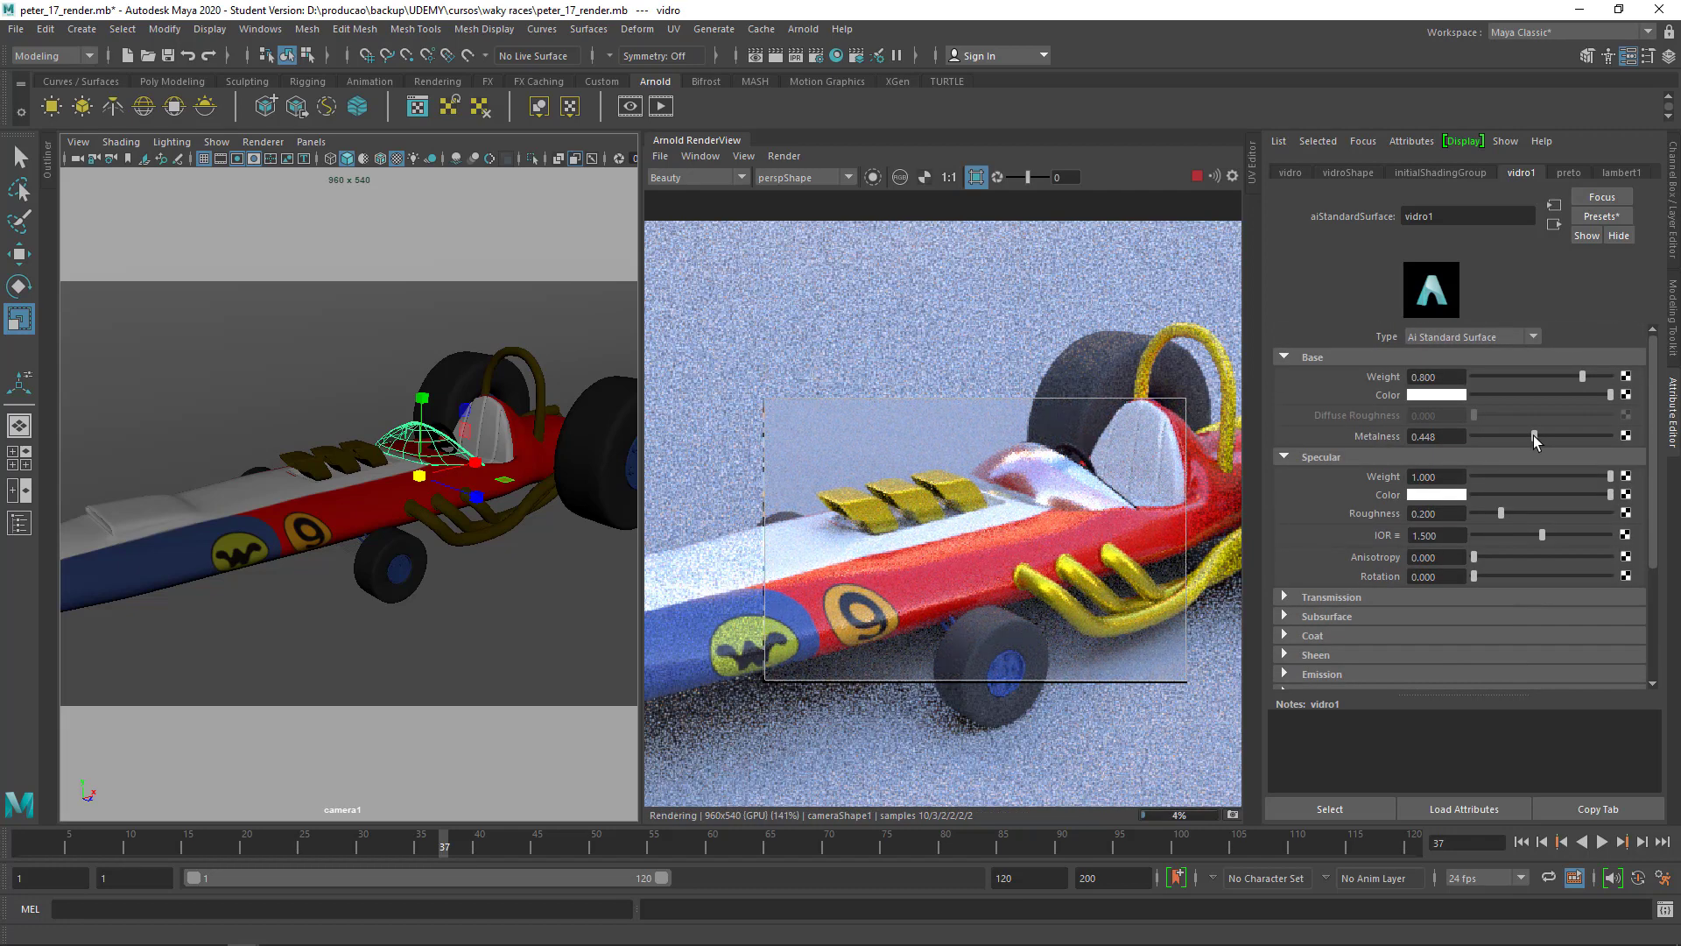
{"action": "left_click_drag", "start_coordinate": [1532, 434], "coordinate": [1466, 436]}
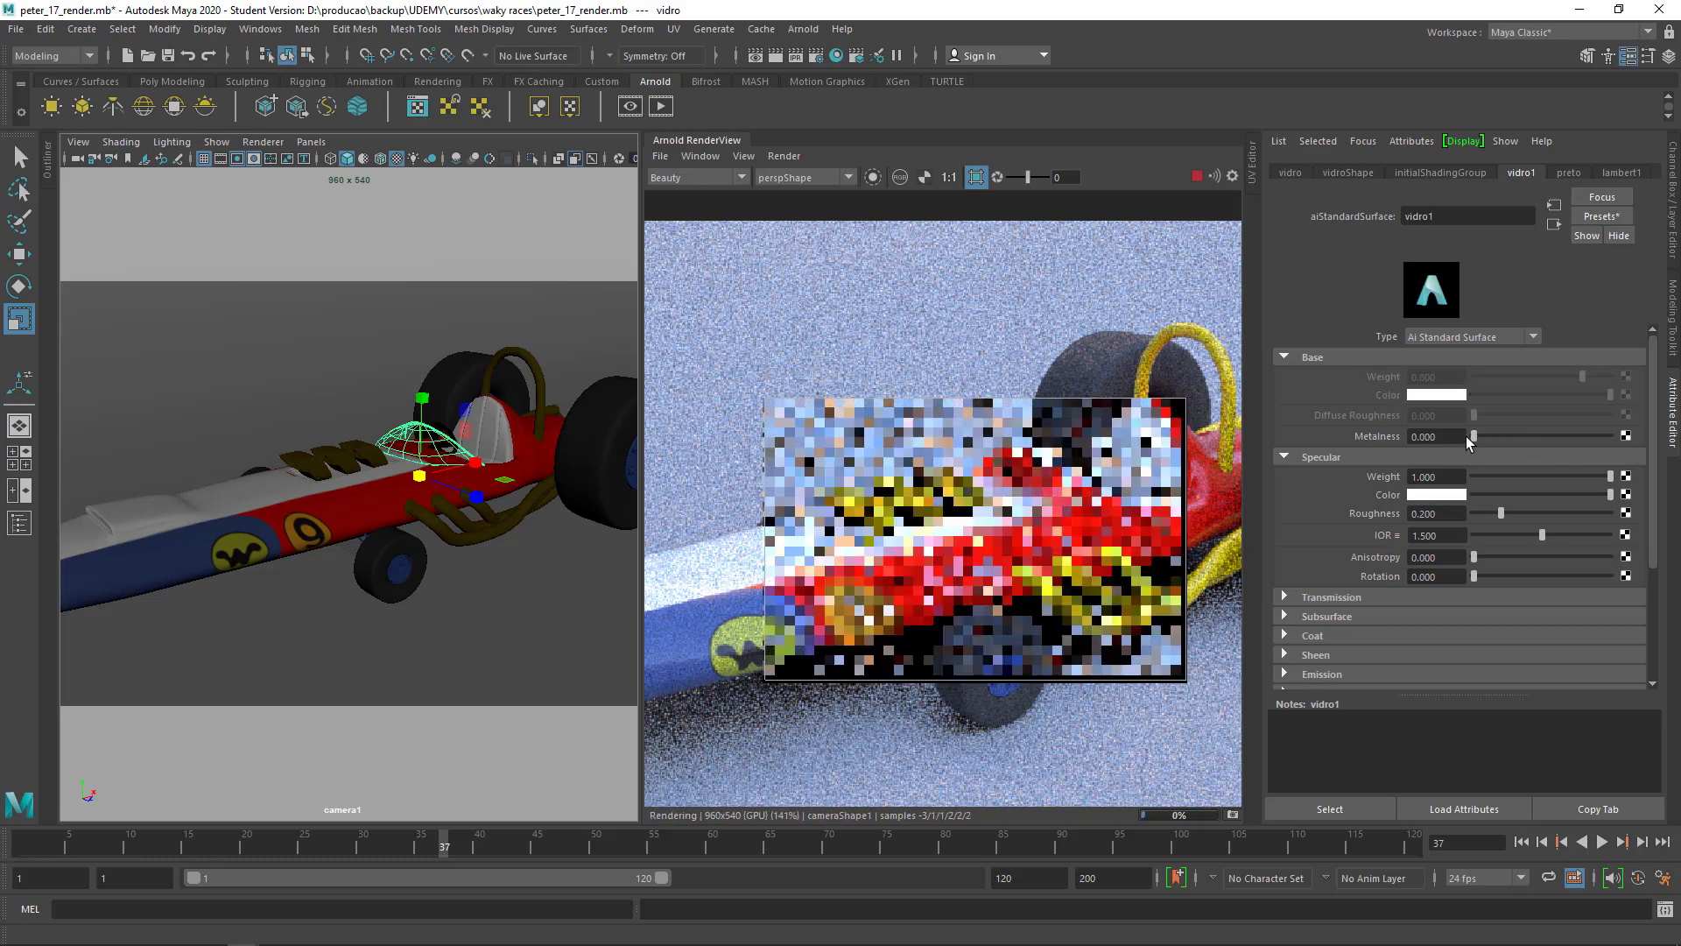
{"action": "left_click", "coordinate": [1499, 442]}
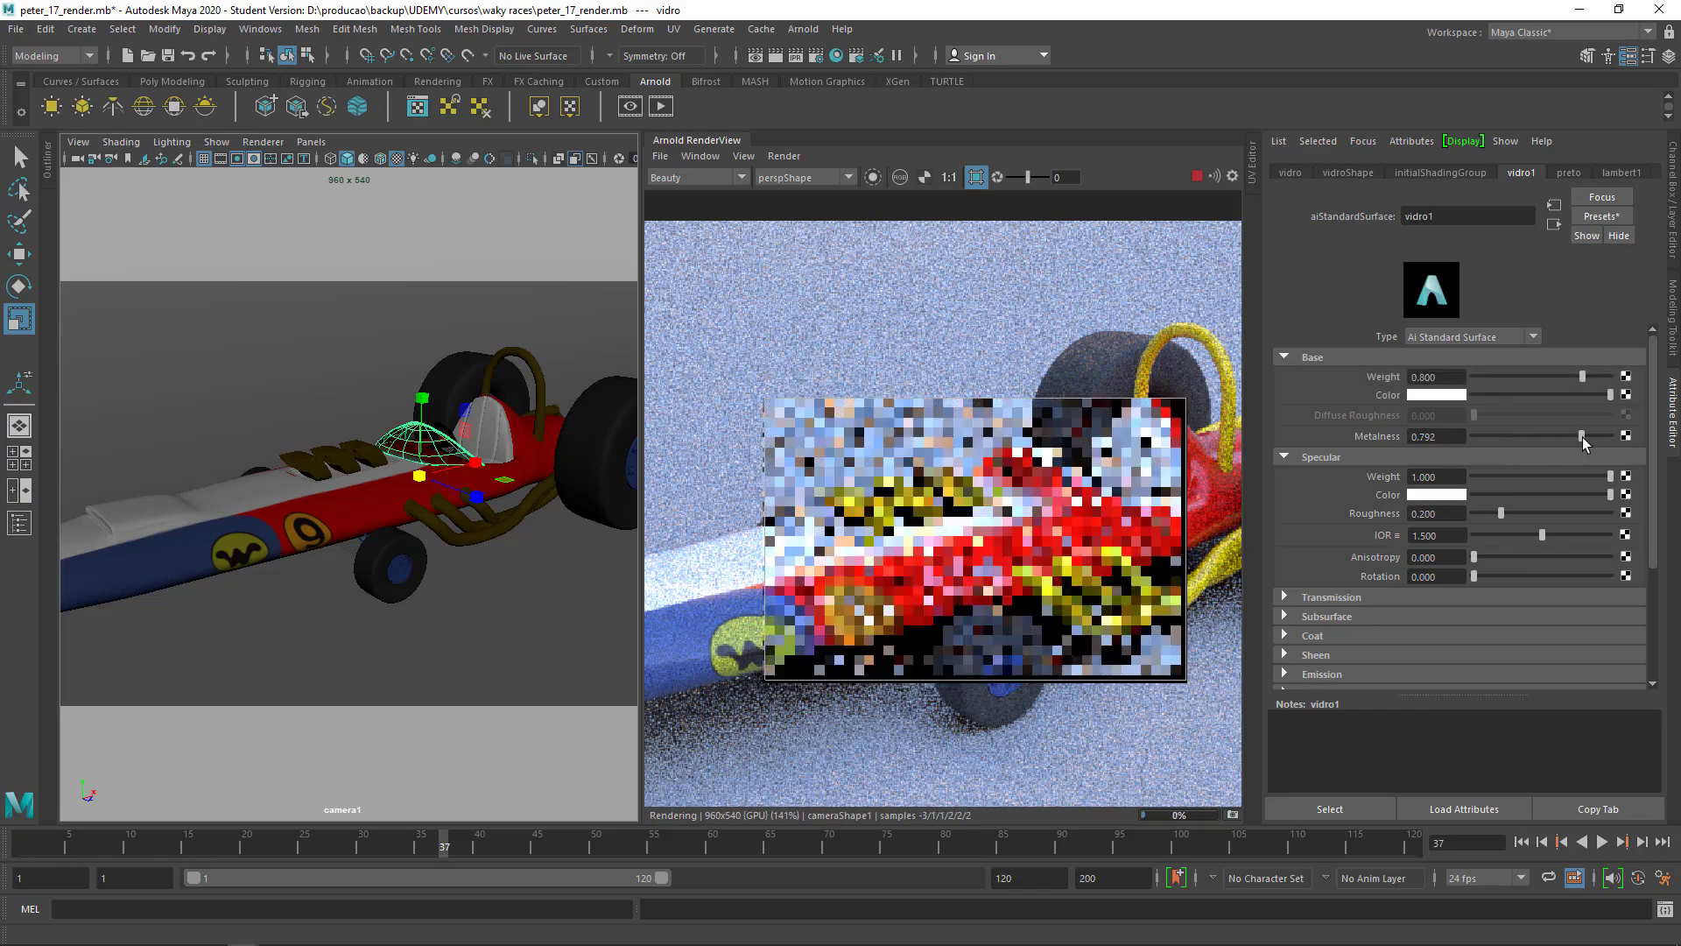
{"action": "left_click", "coordinate": [1471, 438]}
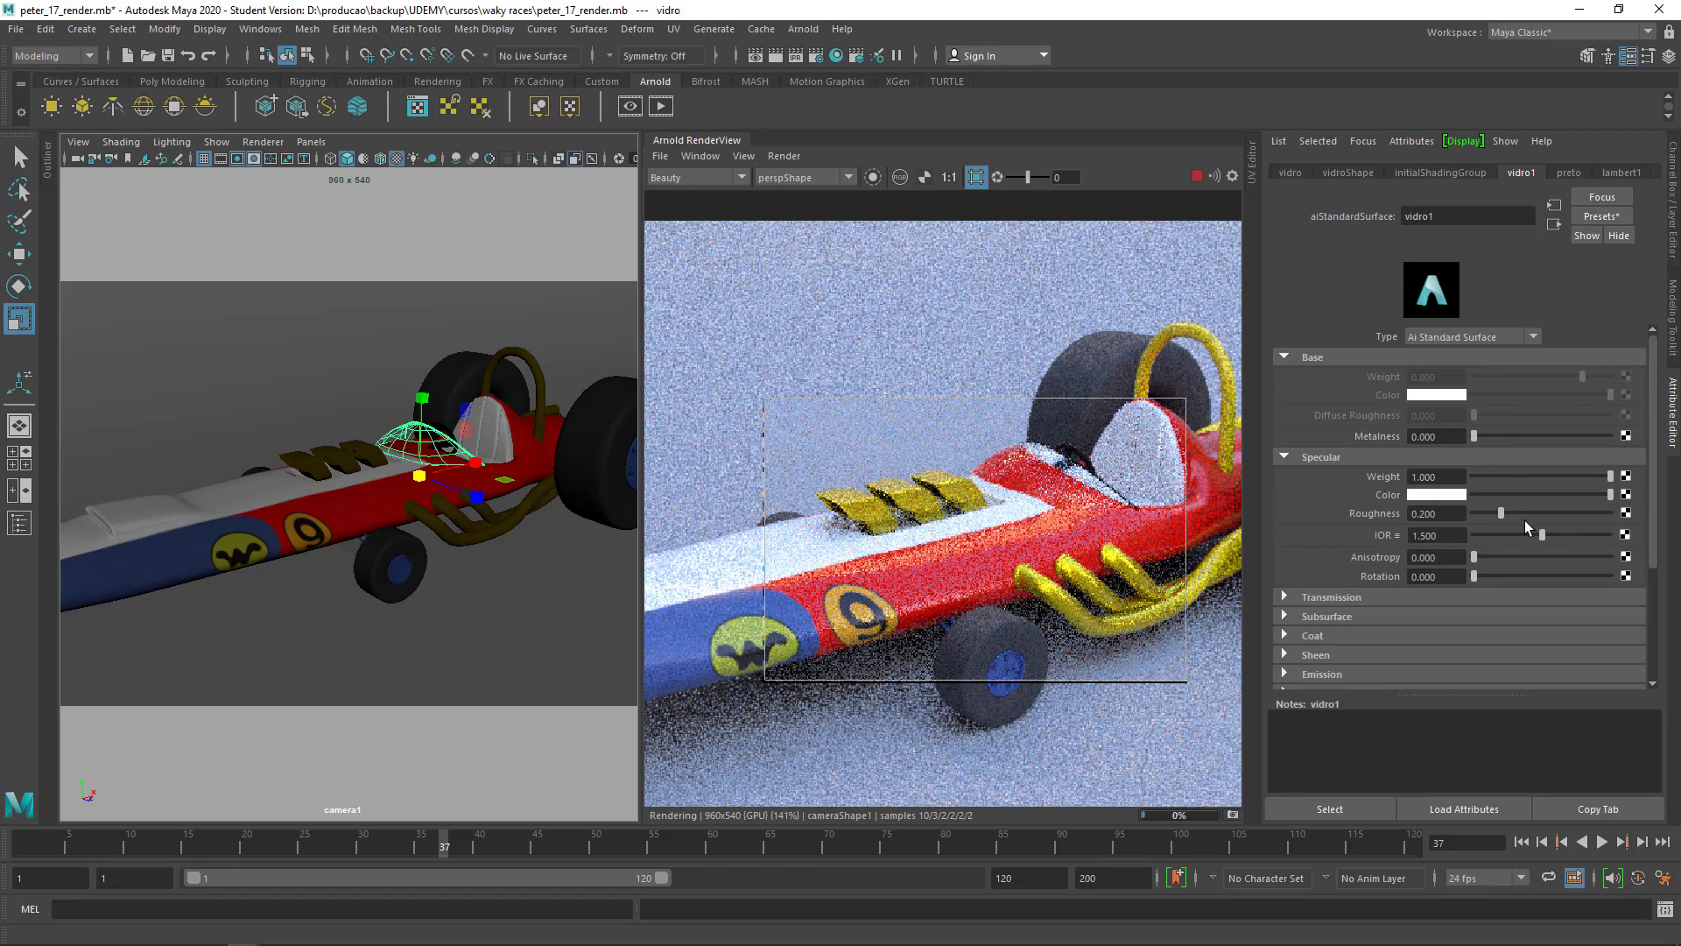
{"action": "left_click_drag", "start_coordinate": [1501, 513], "coordinate": [1538, 513]}
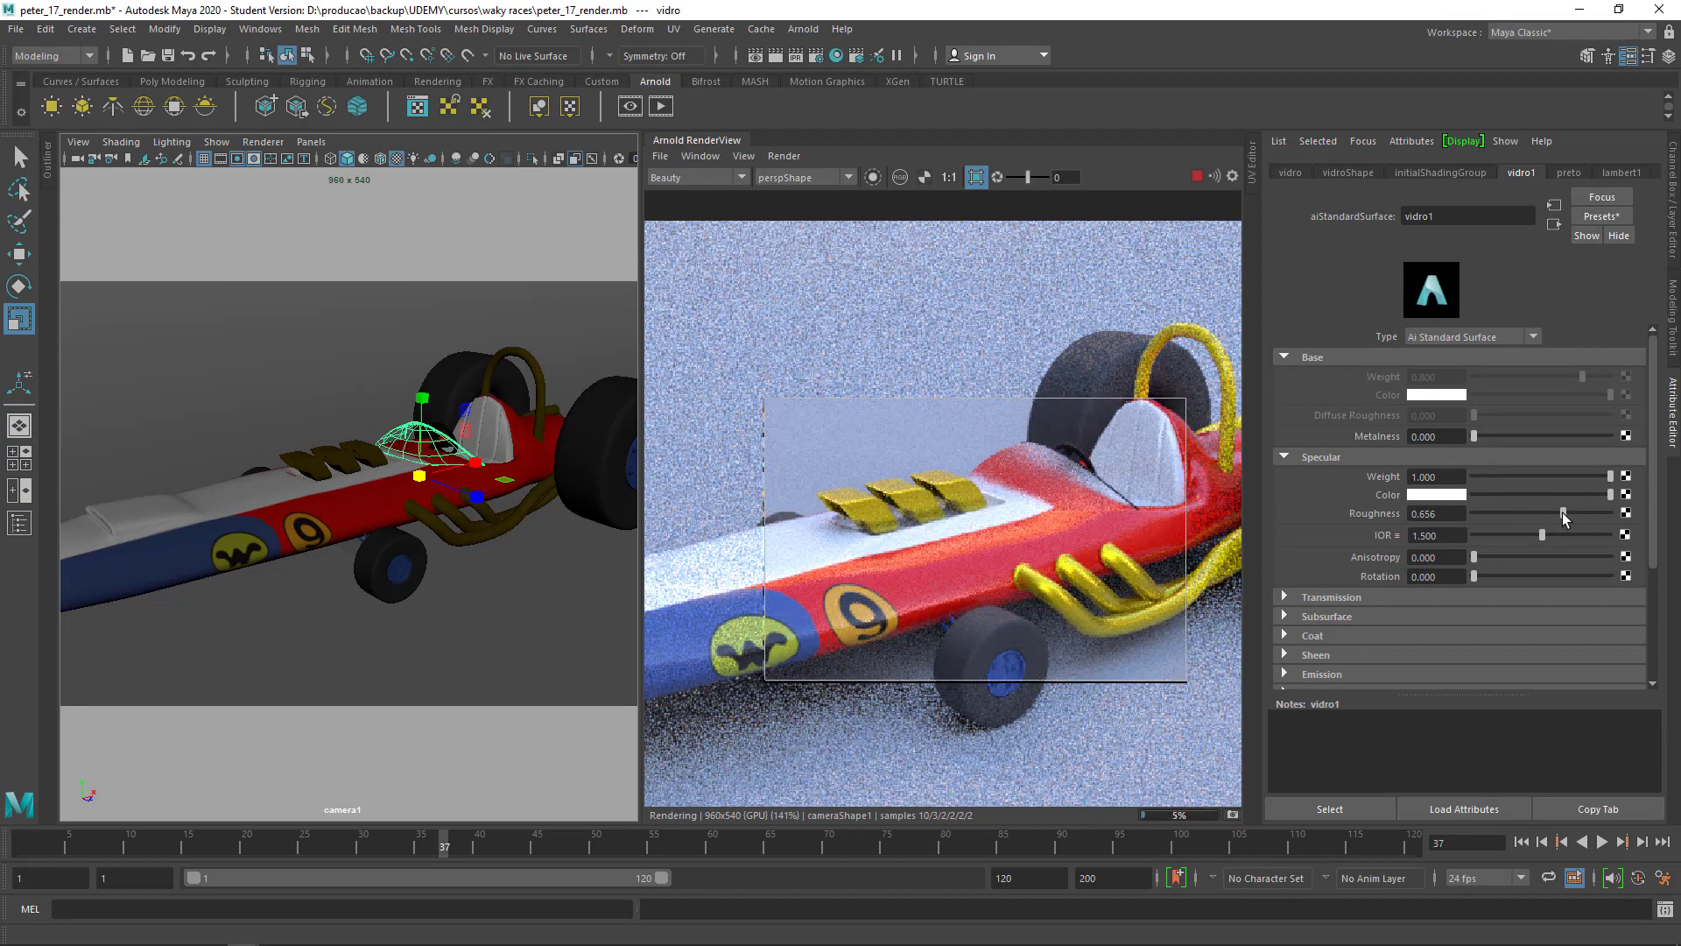
{"action": "left_click_drag", "start_coordinate": [1564, 513], "coordinate": [1483, 510]}
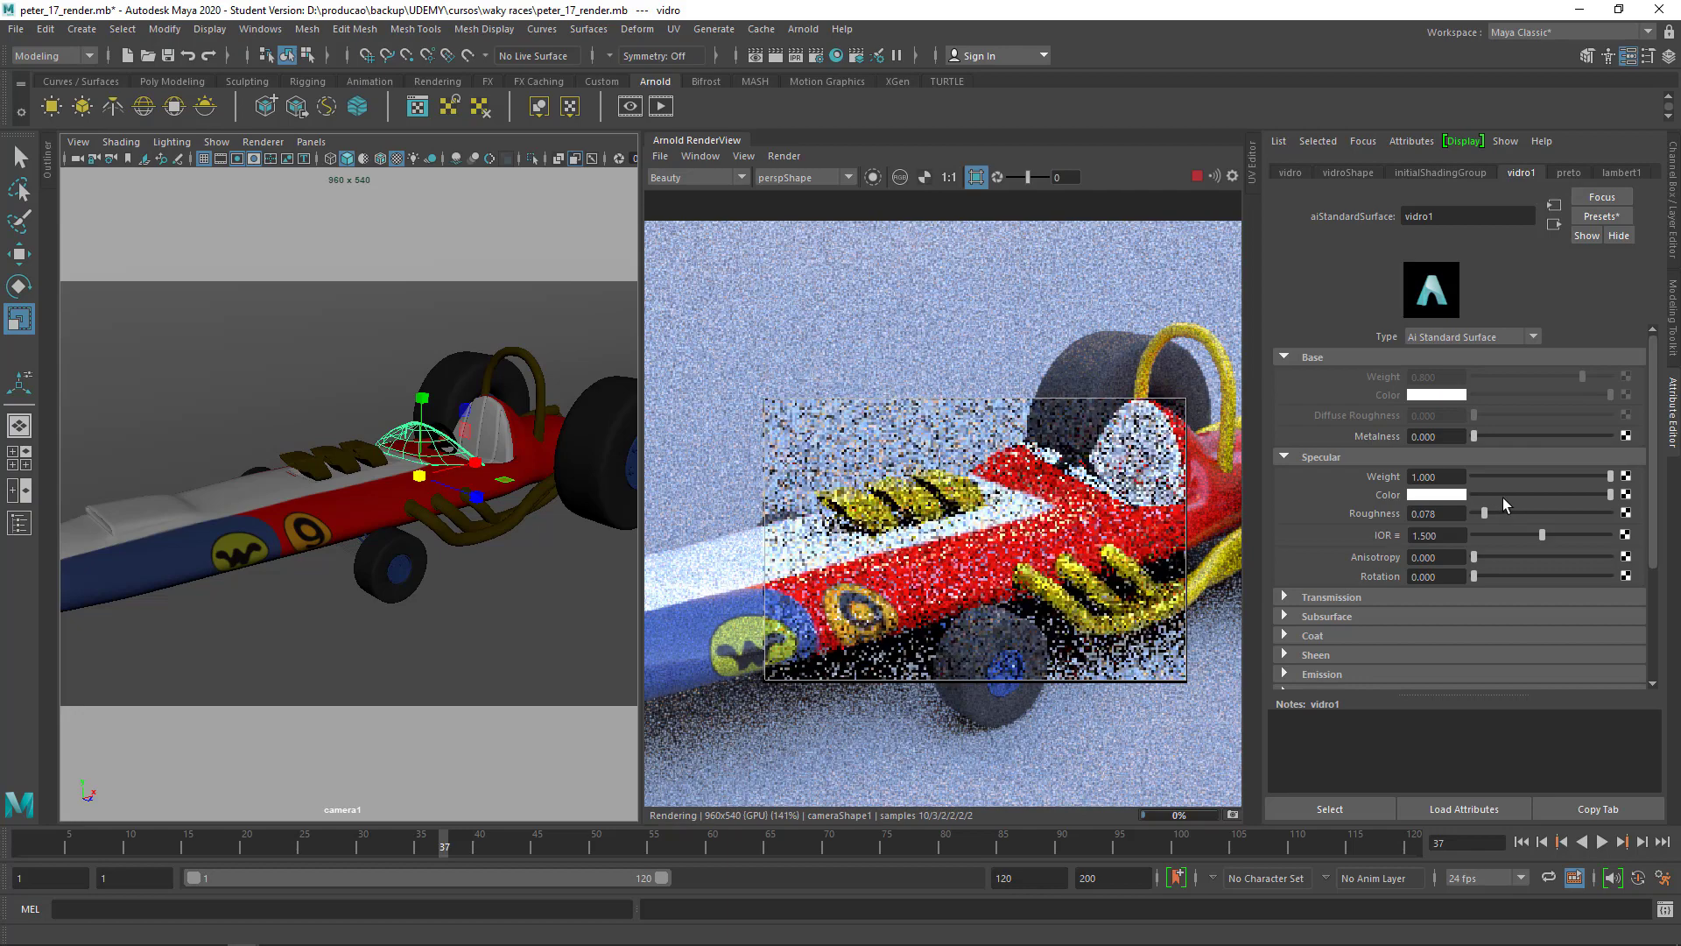
{"action": "scroll", "coordinate": [1393, 571], "scroll_direction": "down", "scroll_amount": 3}
Adjust the transmission weight on the canopy's vidro glass shader
{"action": "left_click", "coordinate": [1332, 492]}
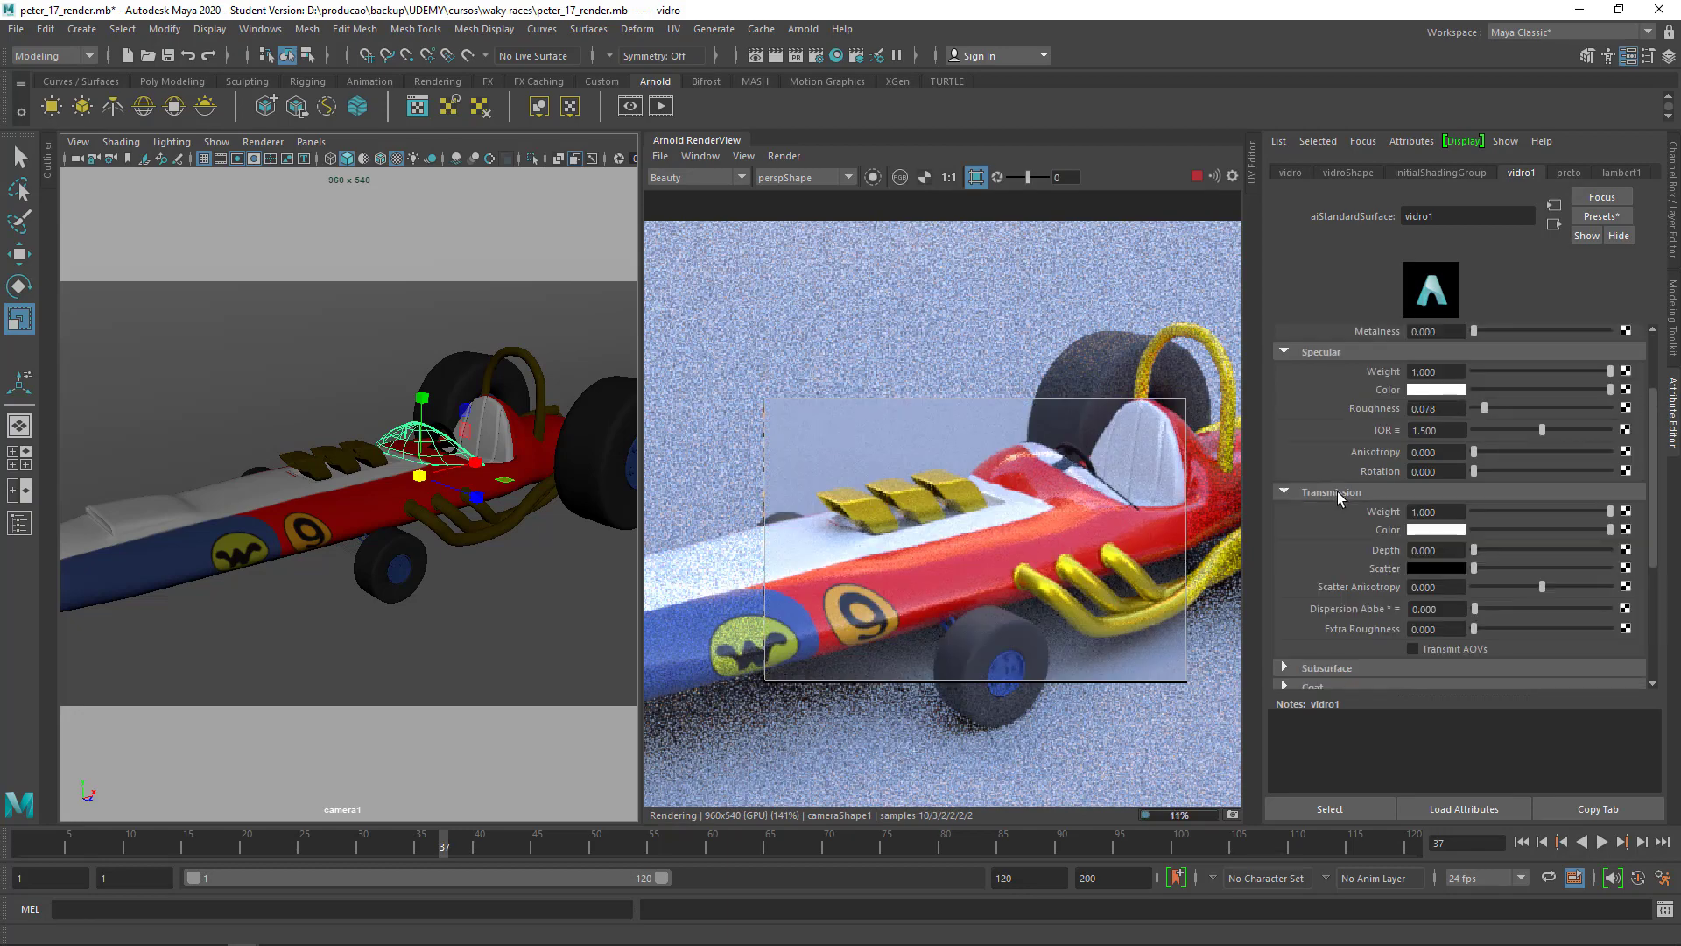
{"action": "mouse_move", "coordinate": [1596, 513]}
{"action": "left_mouse_down"}
{"action": "mouse_move", "coordinate": [1480, 515]}
{"action": "mouse_move", "coordinate": [1603, 516]}
{"action": "mouse_move", "coordinate": [1586, 513]}
{"action": "mouse_move", "coordinate": [1611, 529]}
{"action": "left_mouse_up"}
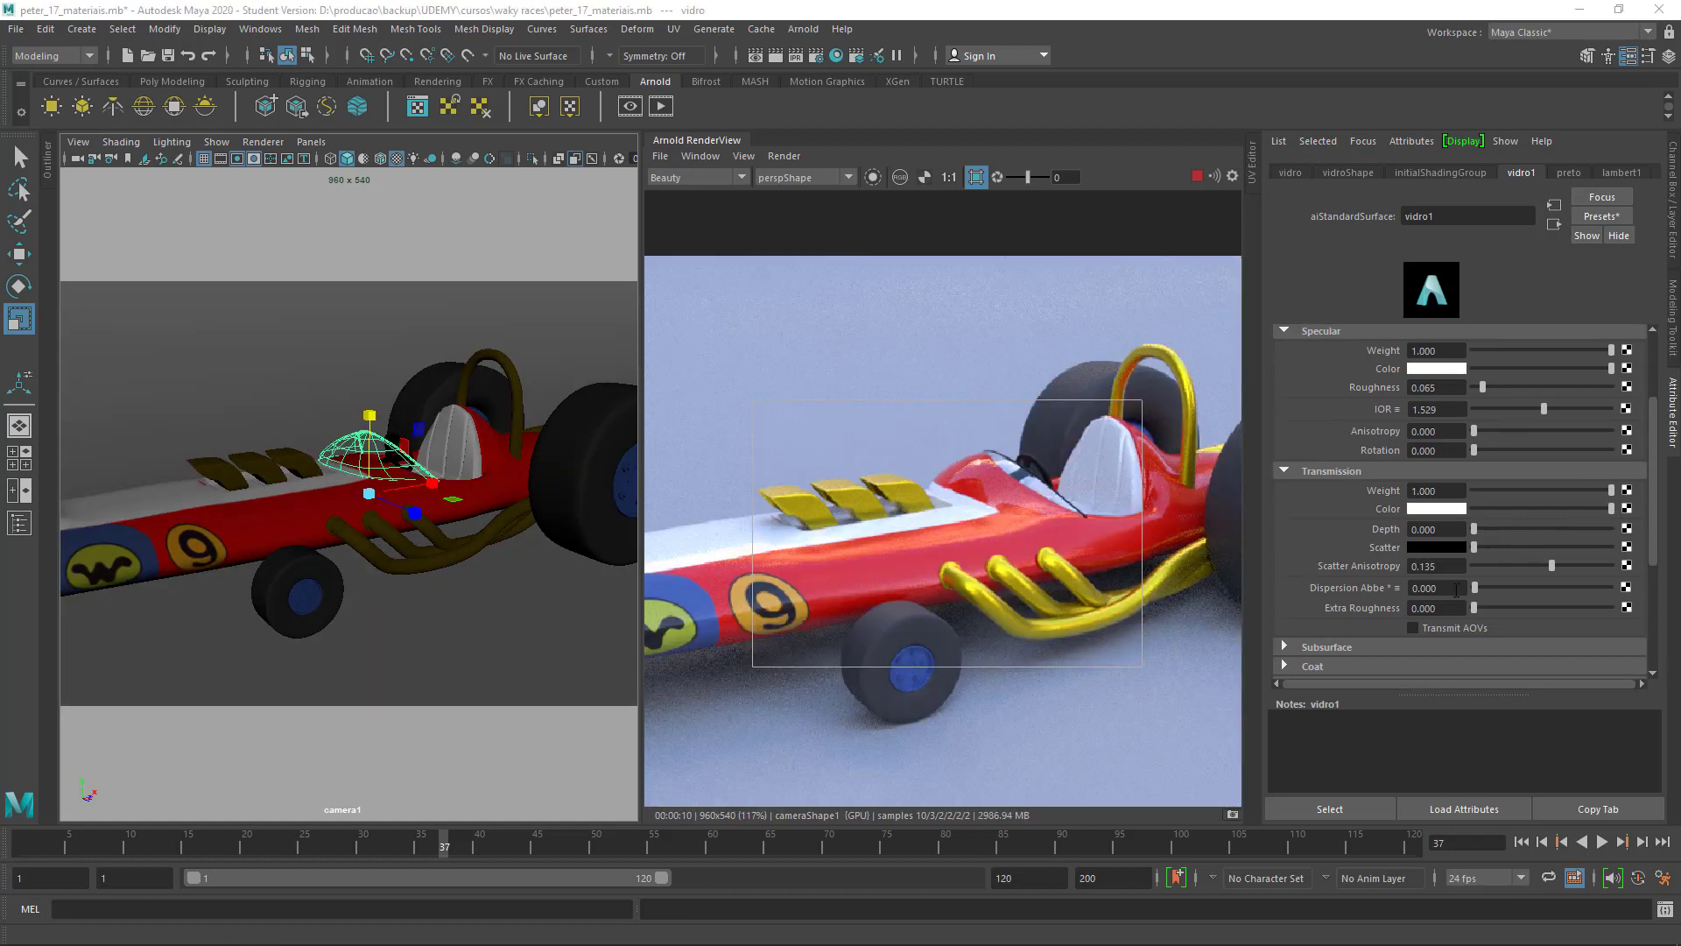
{"action": "scroll", "coordinate": [1348, 565], "scroll_direction": "down", "scroll_amount": 2}
{"action": "scroll", "coordinate": [1343, 557], "scroll_direction": "down", "scroll_amount": 1}
{"action": "scroll", "coordinate": [1343, 557], "scroll_direction": "down", "scroll_amount": 1}
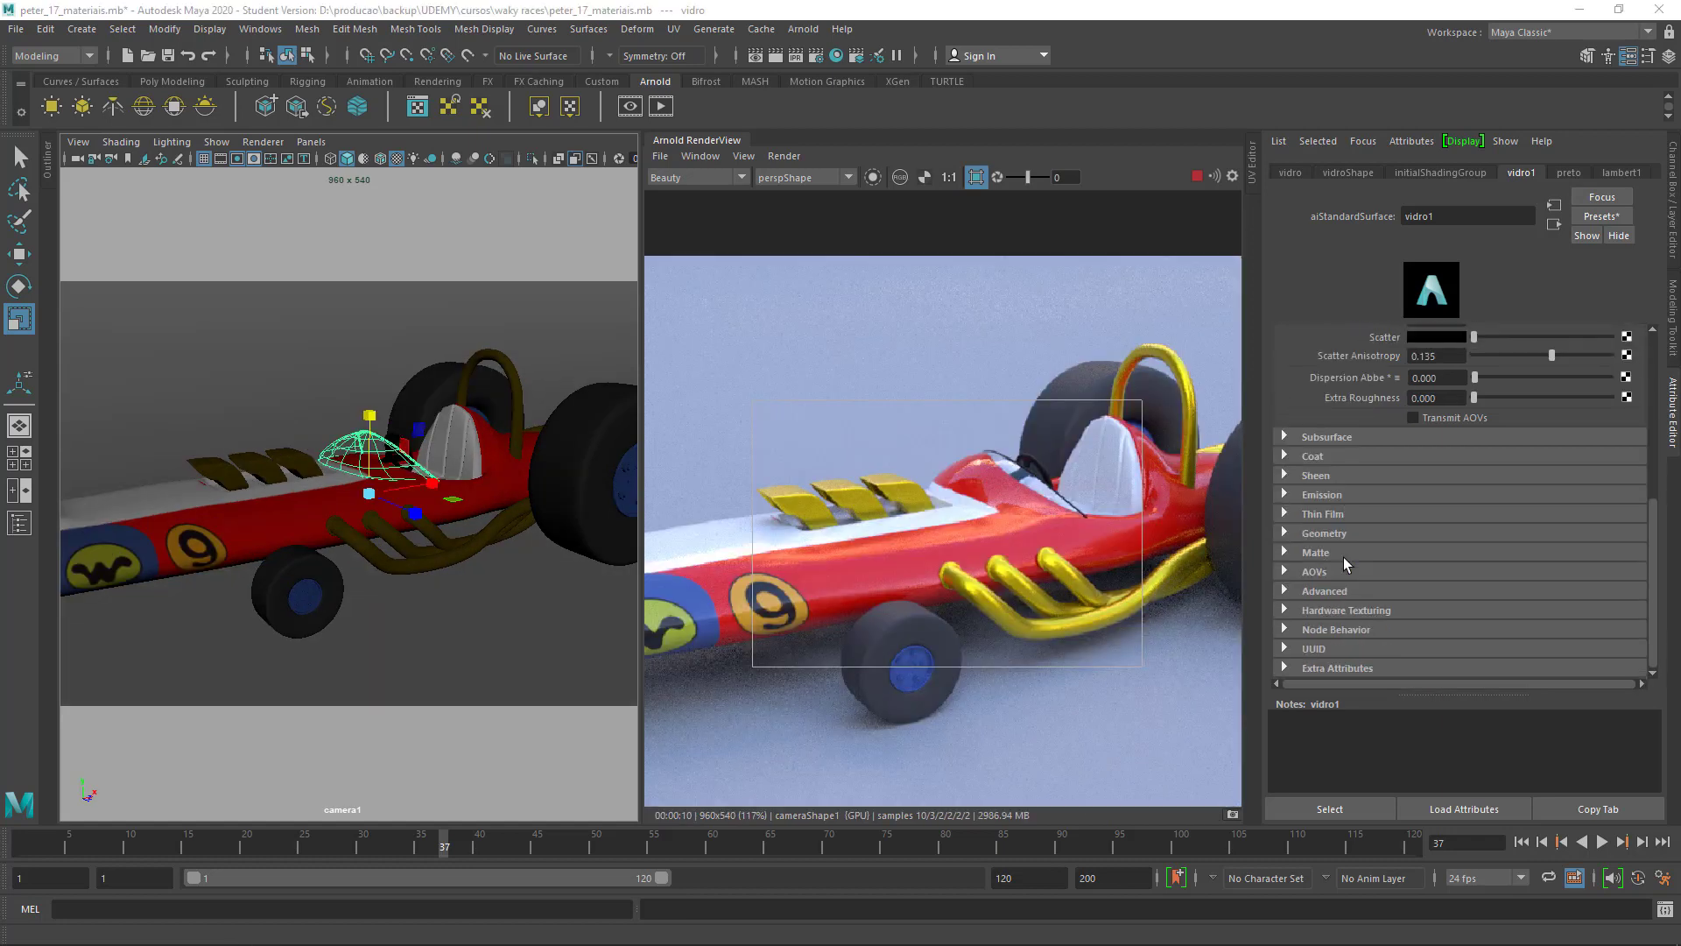
Toggle Thin Walled off and back on under vidro's Geometry, comparing the Arnold renders
{"action": "left_click", "coordinate": [1283, 532]}
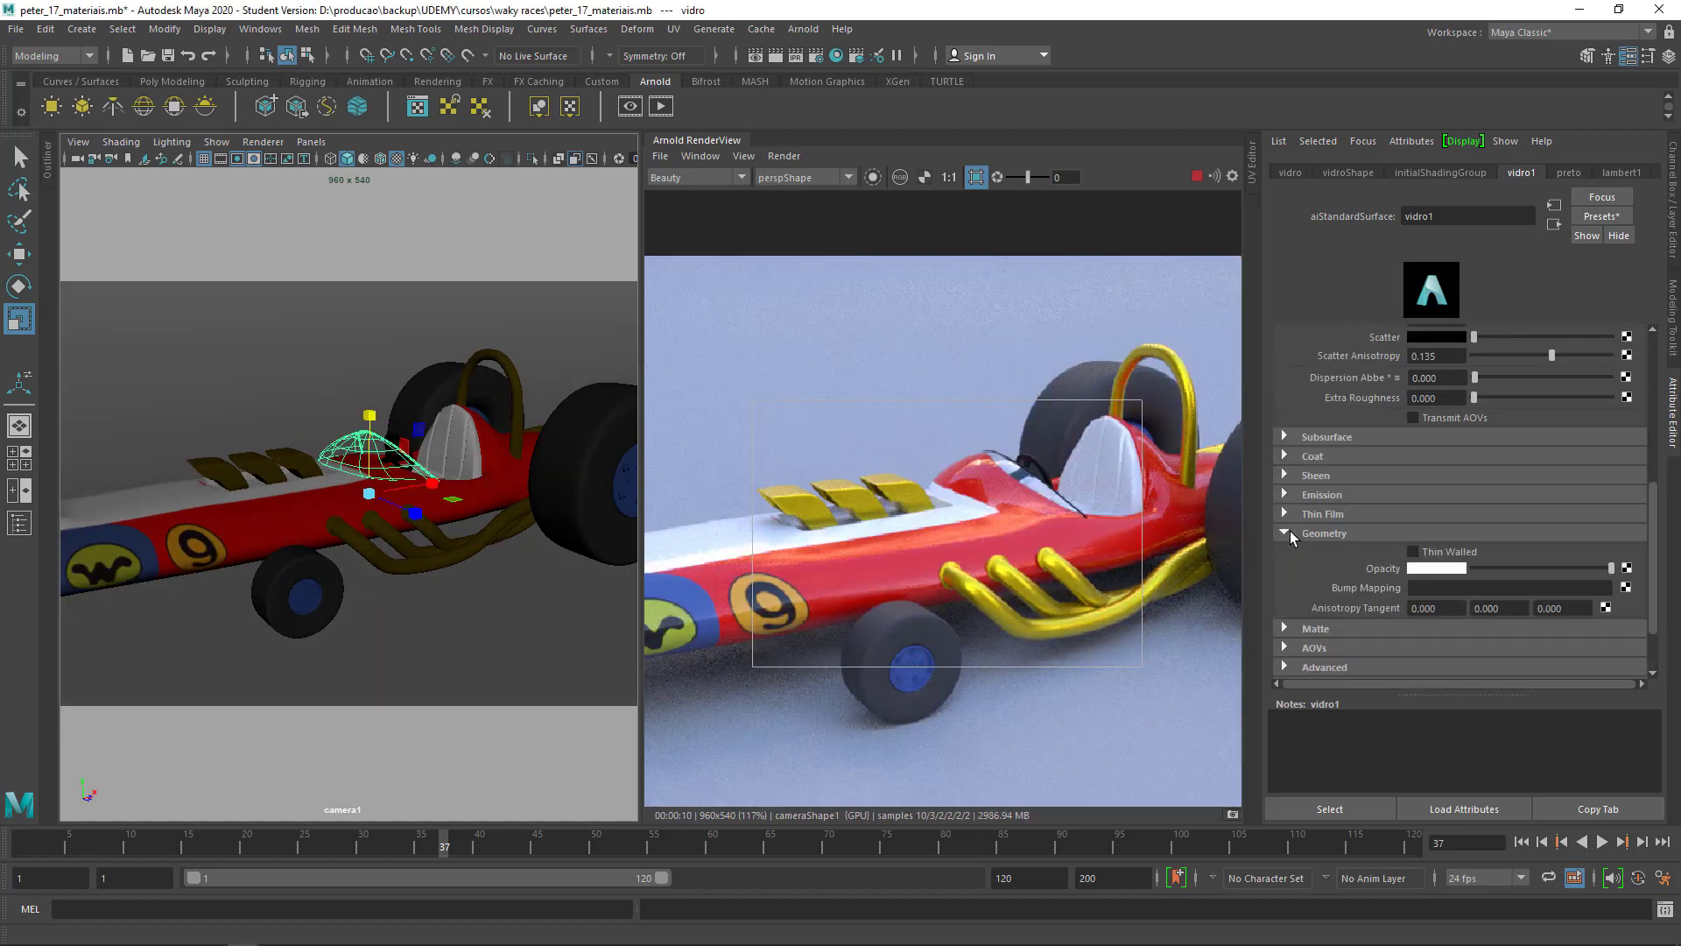
{"action": "scroll", "coordinate": [1480, 552], "scroll_direction": "down", "scroll_amount": 1}
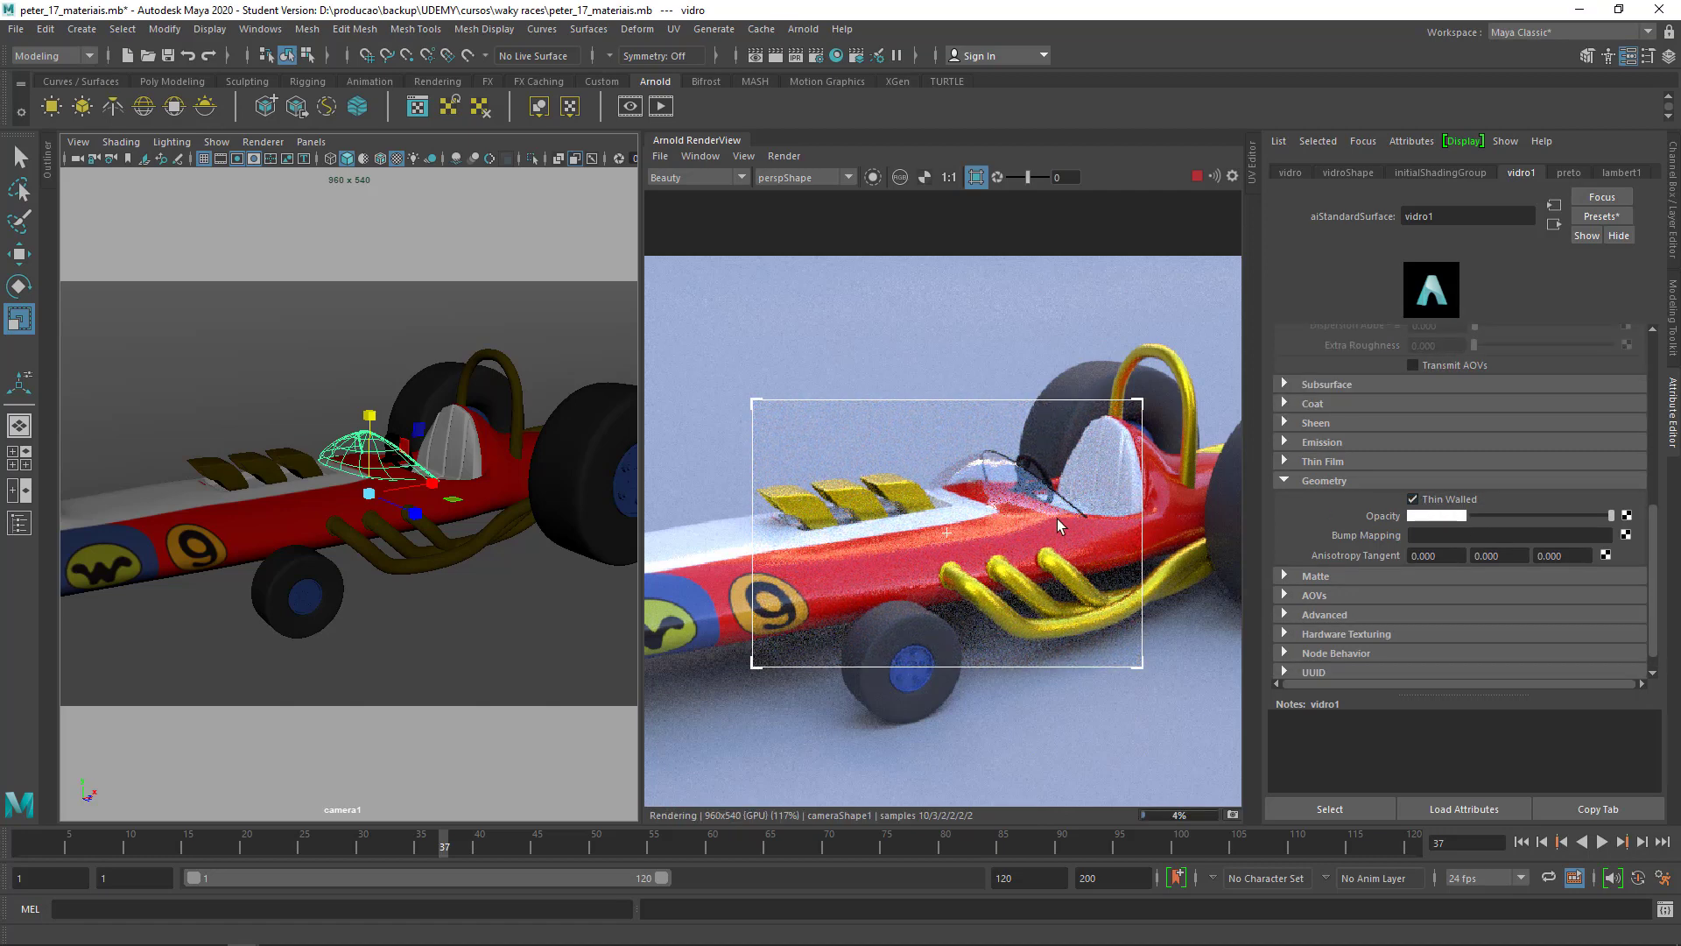
{"action": "scroll", "coordinate": [1058, 523], "scroll_direction": "up", "scroll_amount": 1}
{"action": "scroll", "coordinate": [1057, 523], "scroll_direction": "up", "scroll_amount": 1}
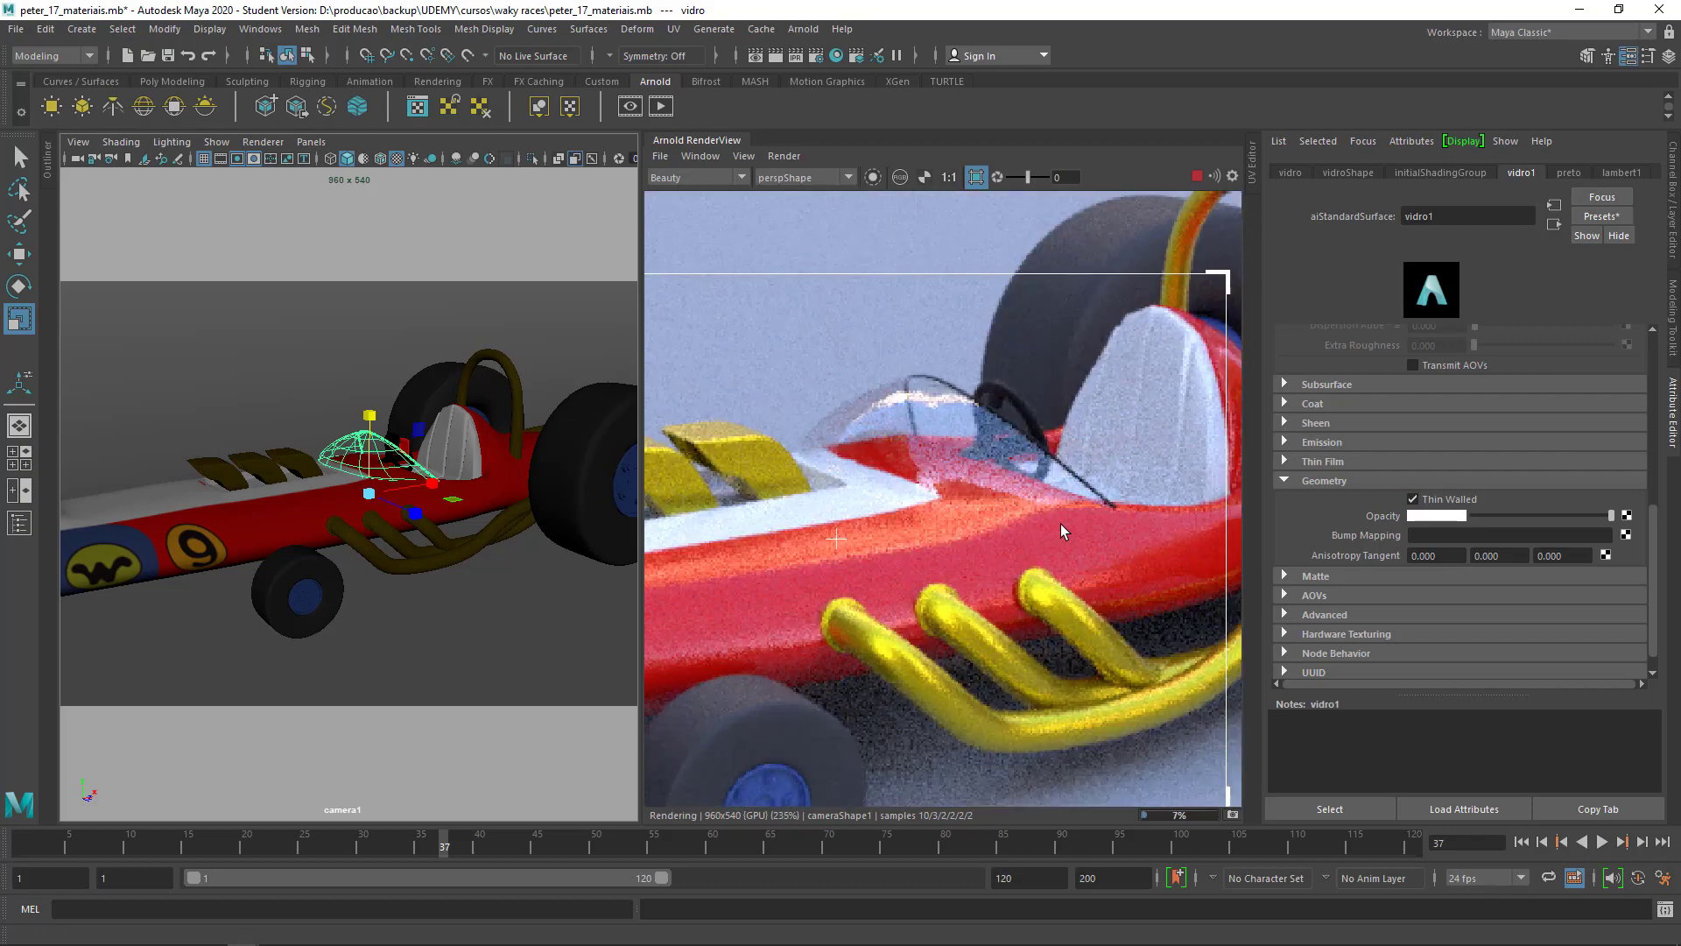
{"action": "left_click", "coordinate": [1412, 498]}
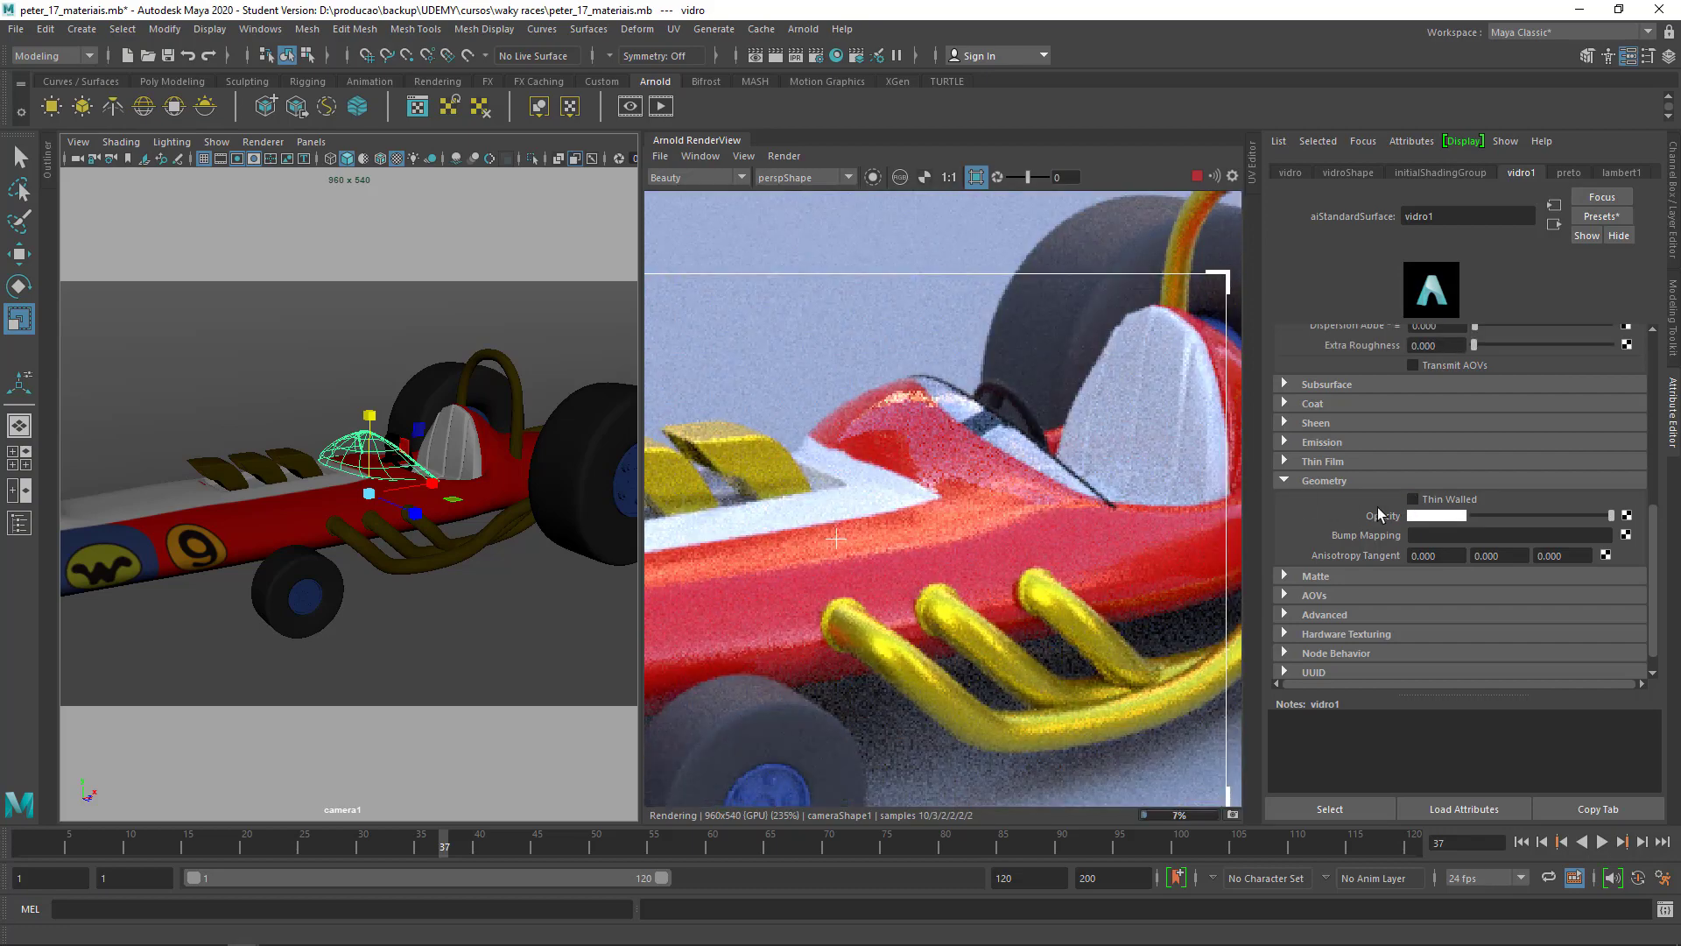
{"action": "left_click", "coordinate": [1413, 498]}
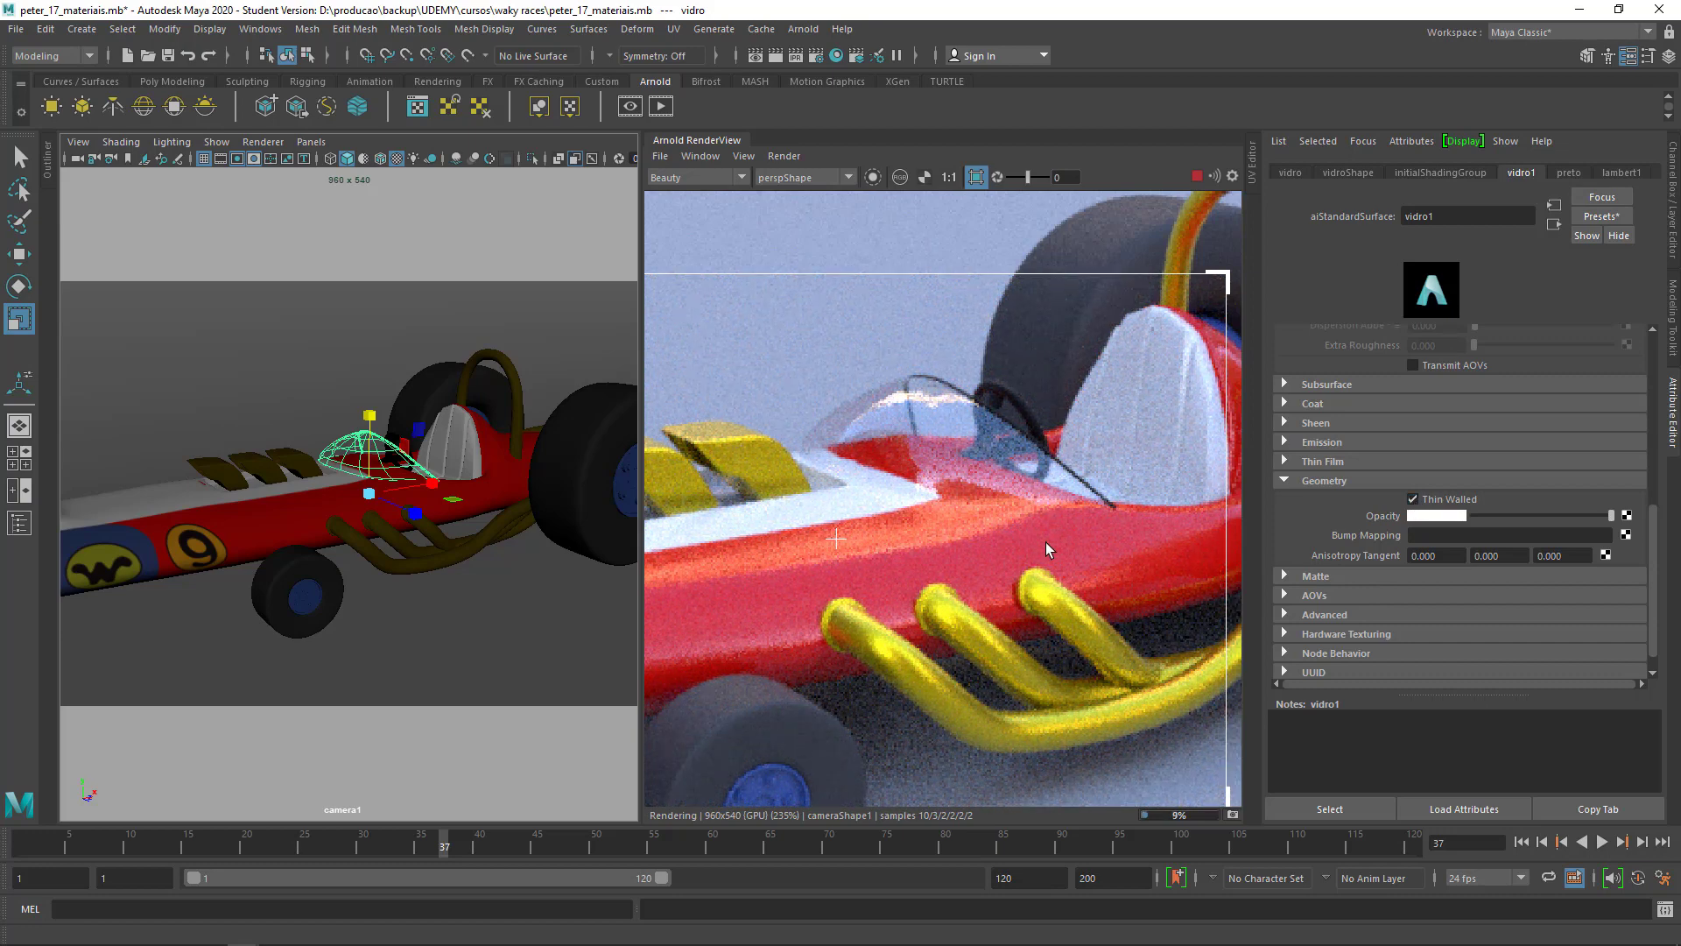
{"action": "scroll", "coordinate": [1046, 543], "scroll_direction": "down", "scroll_amount": 5}
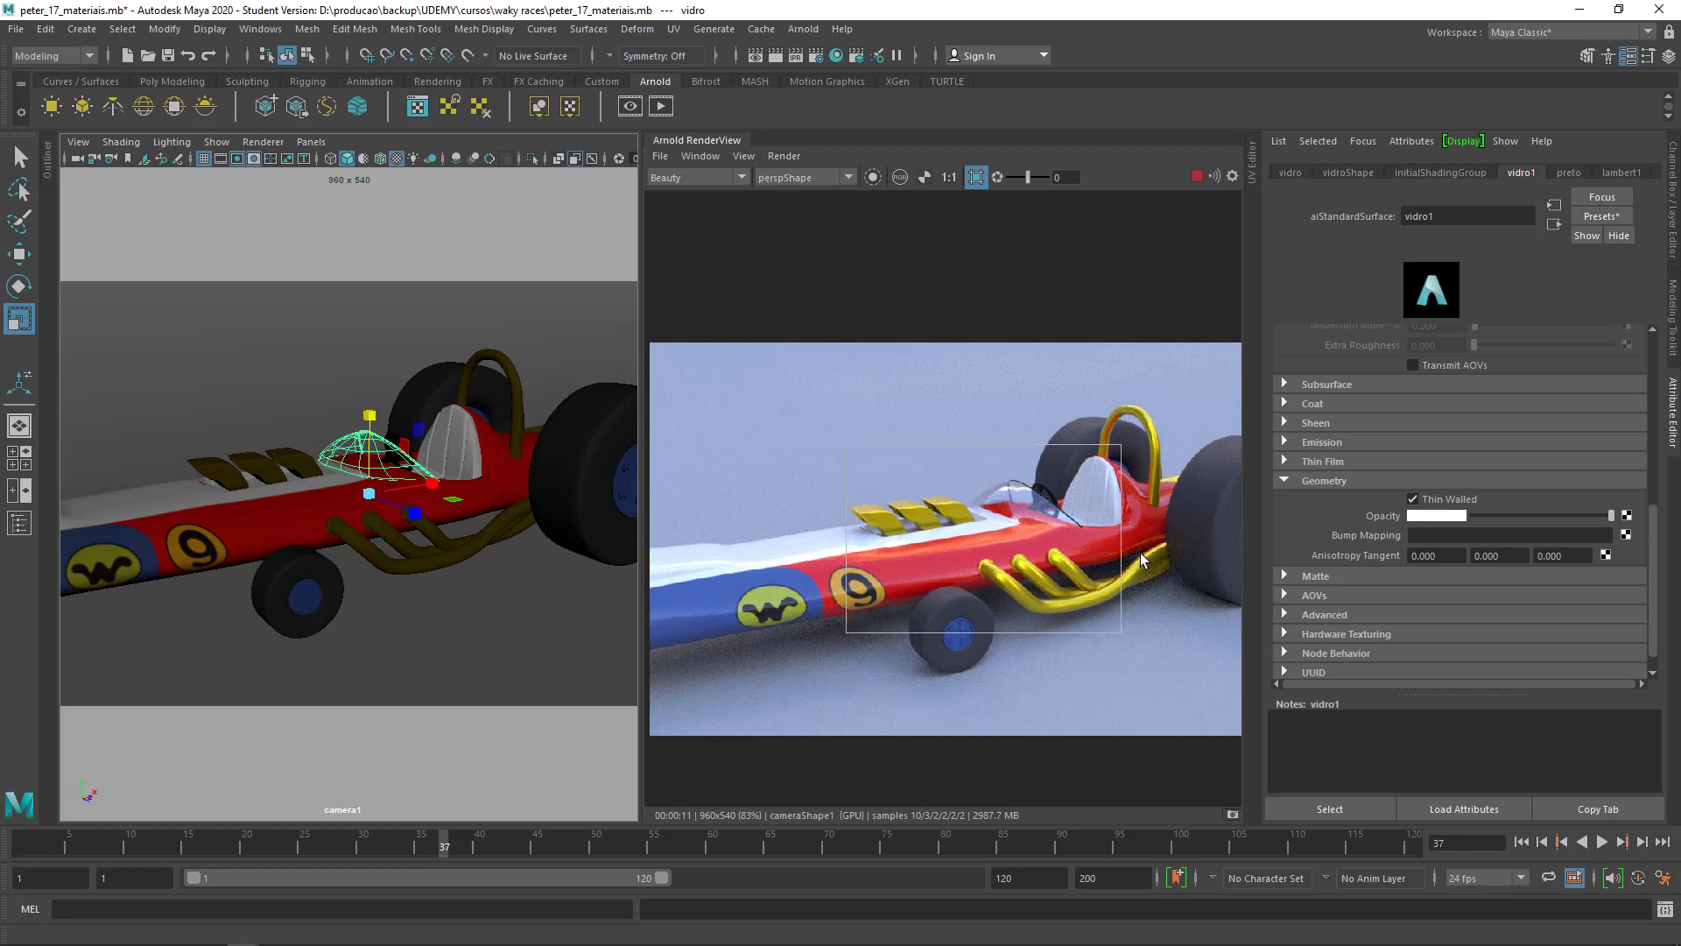
{"action": "left_click", "coordinate": [1050, 609]}
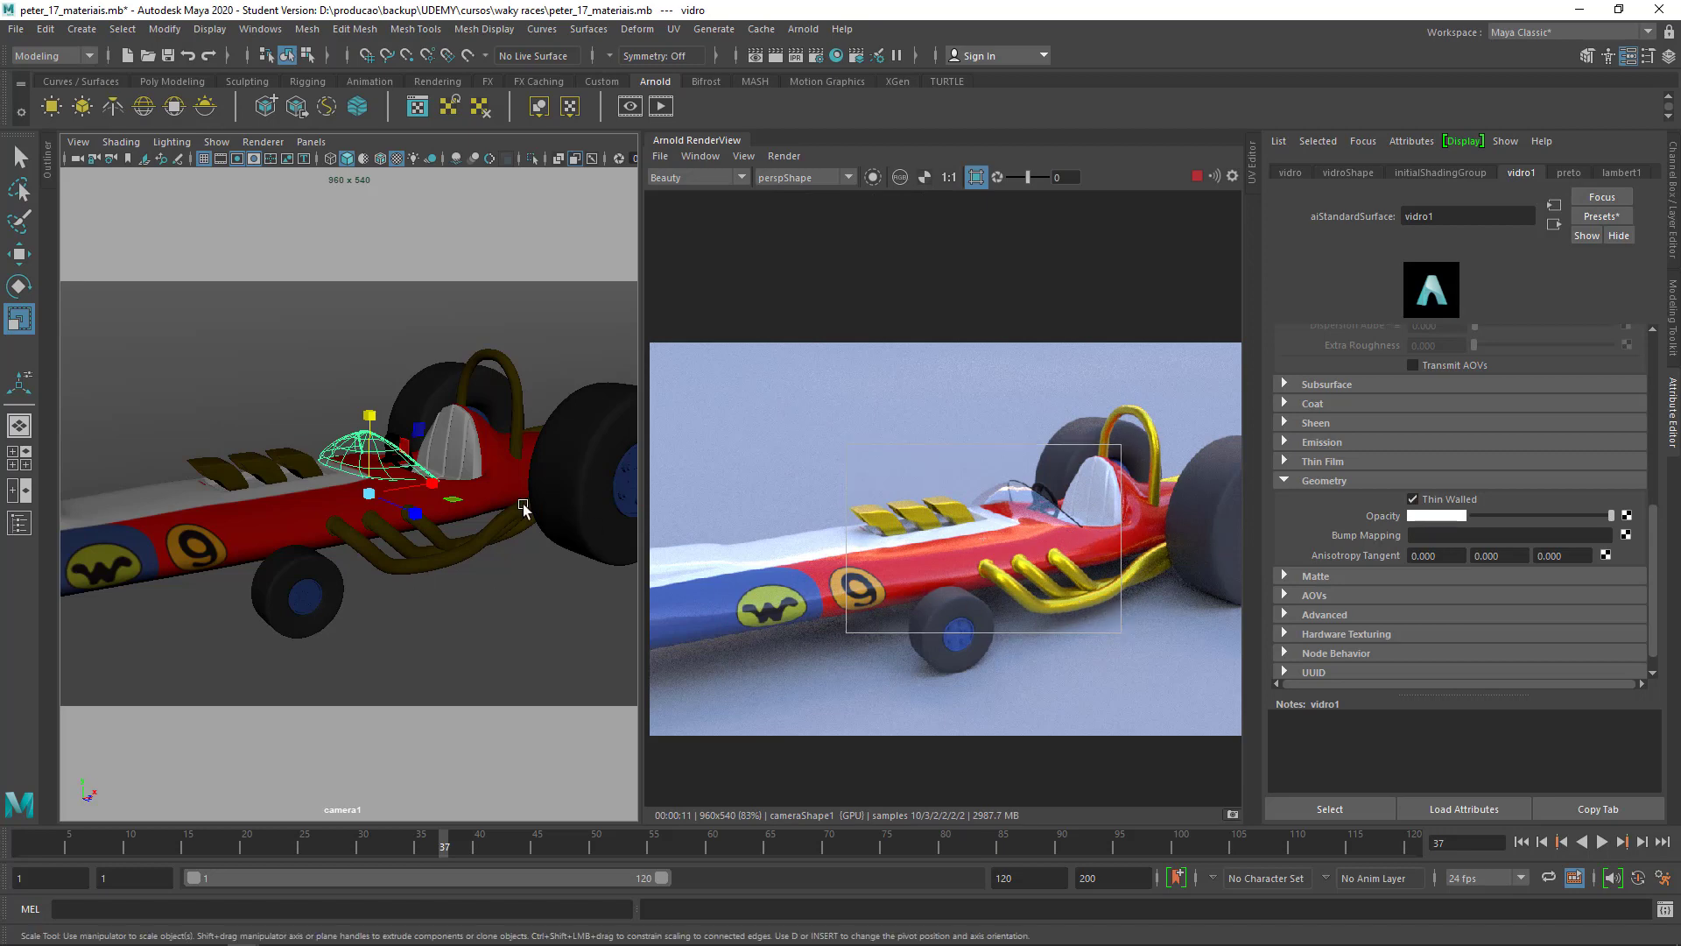
Check the exhaust's cano_Shape2 and amarelo_cano settings, then crop the render to the front wheel
{"action": "left_click", "coordinate": [1471, 173]}
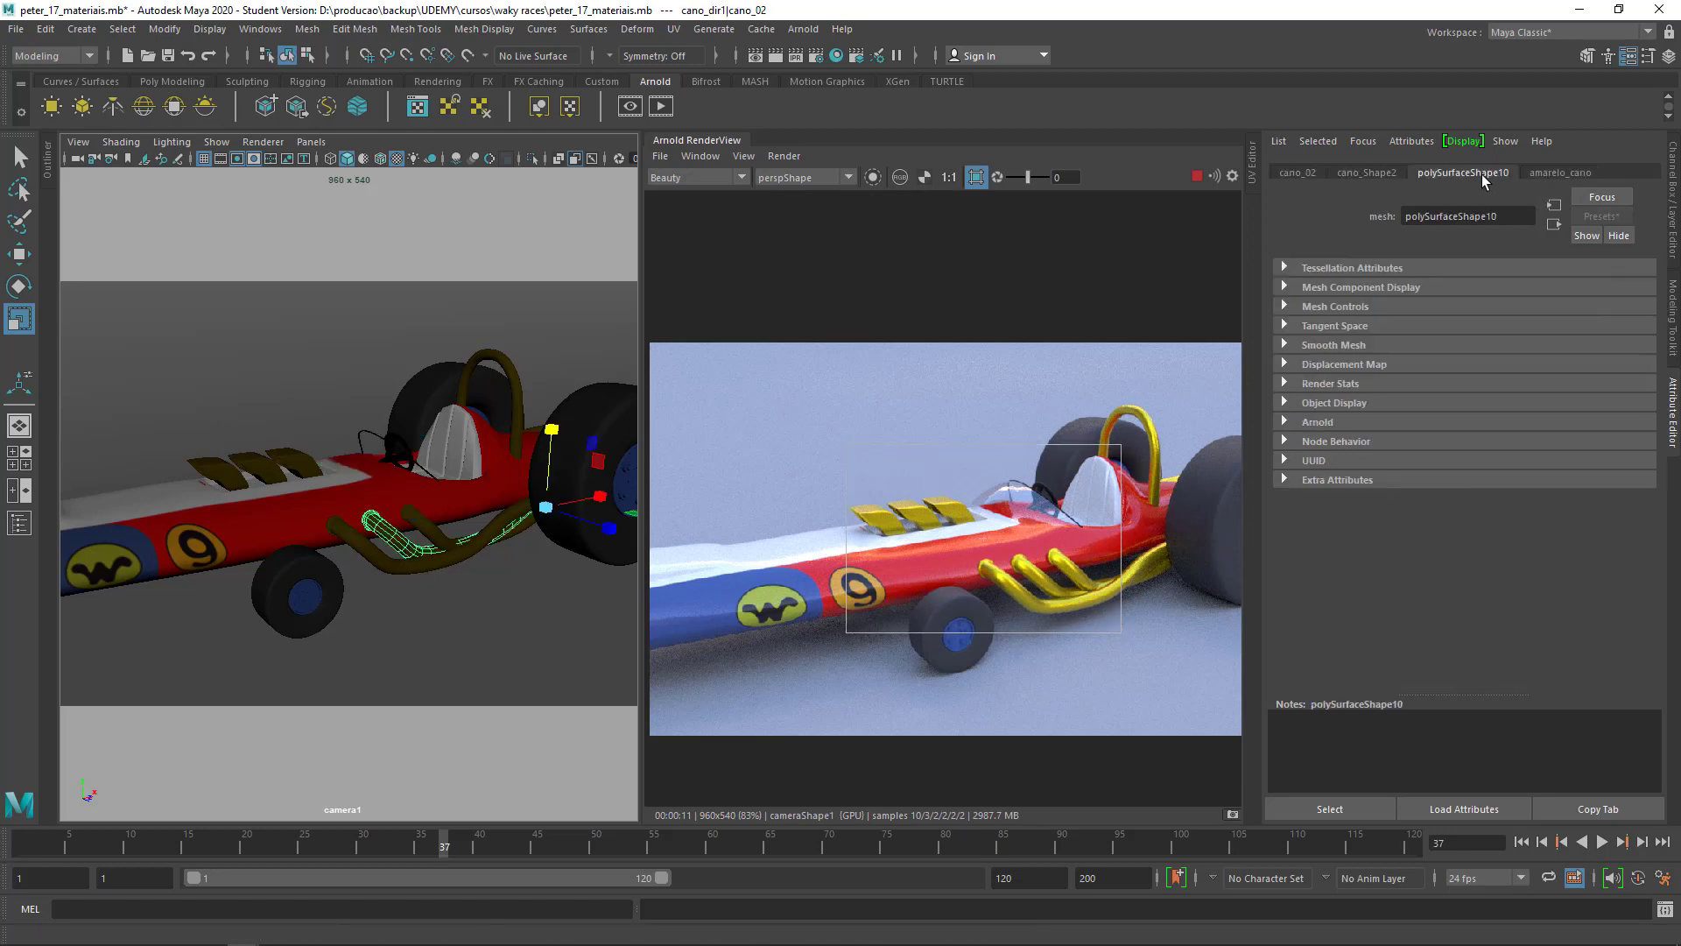
{"action": "left_click", "coordinate": [1372, 173]}
{"action": "left_click", "coordinate": [979, 596]}
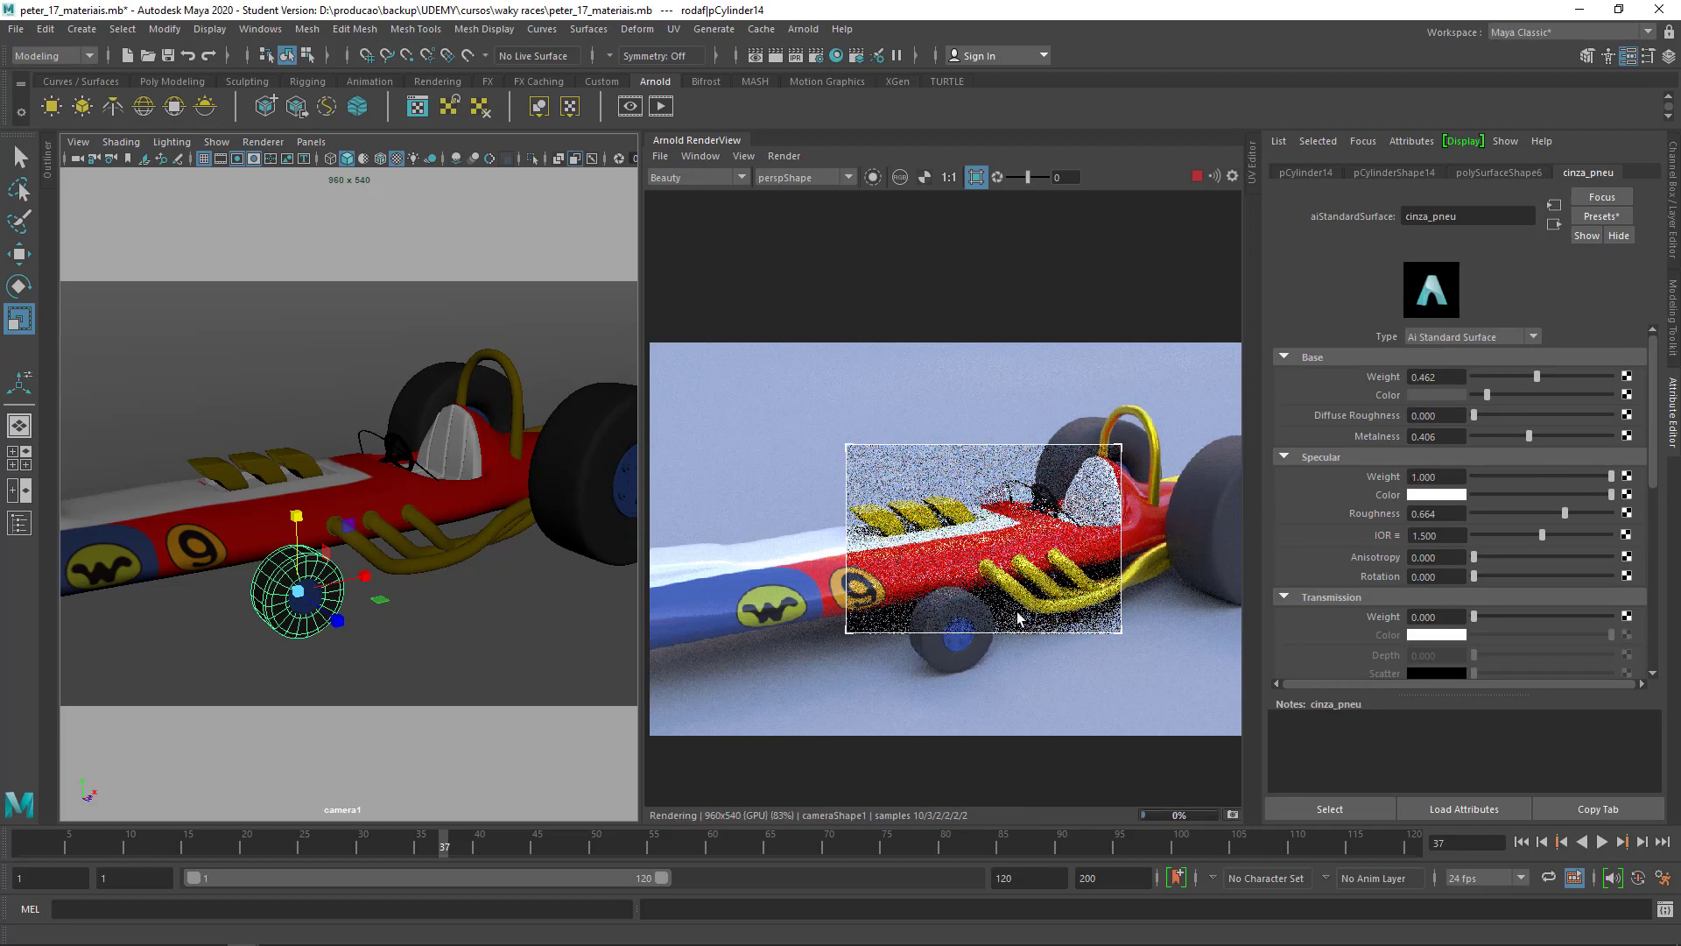
{"action": "scroll", "coordinate": [928, 624], "scroll_direction": "up", "scroll_amount": 5}
{"action": "left_click_drag", "start_coordinate": [842, 447], "coordinate": [1175, 766]}
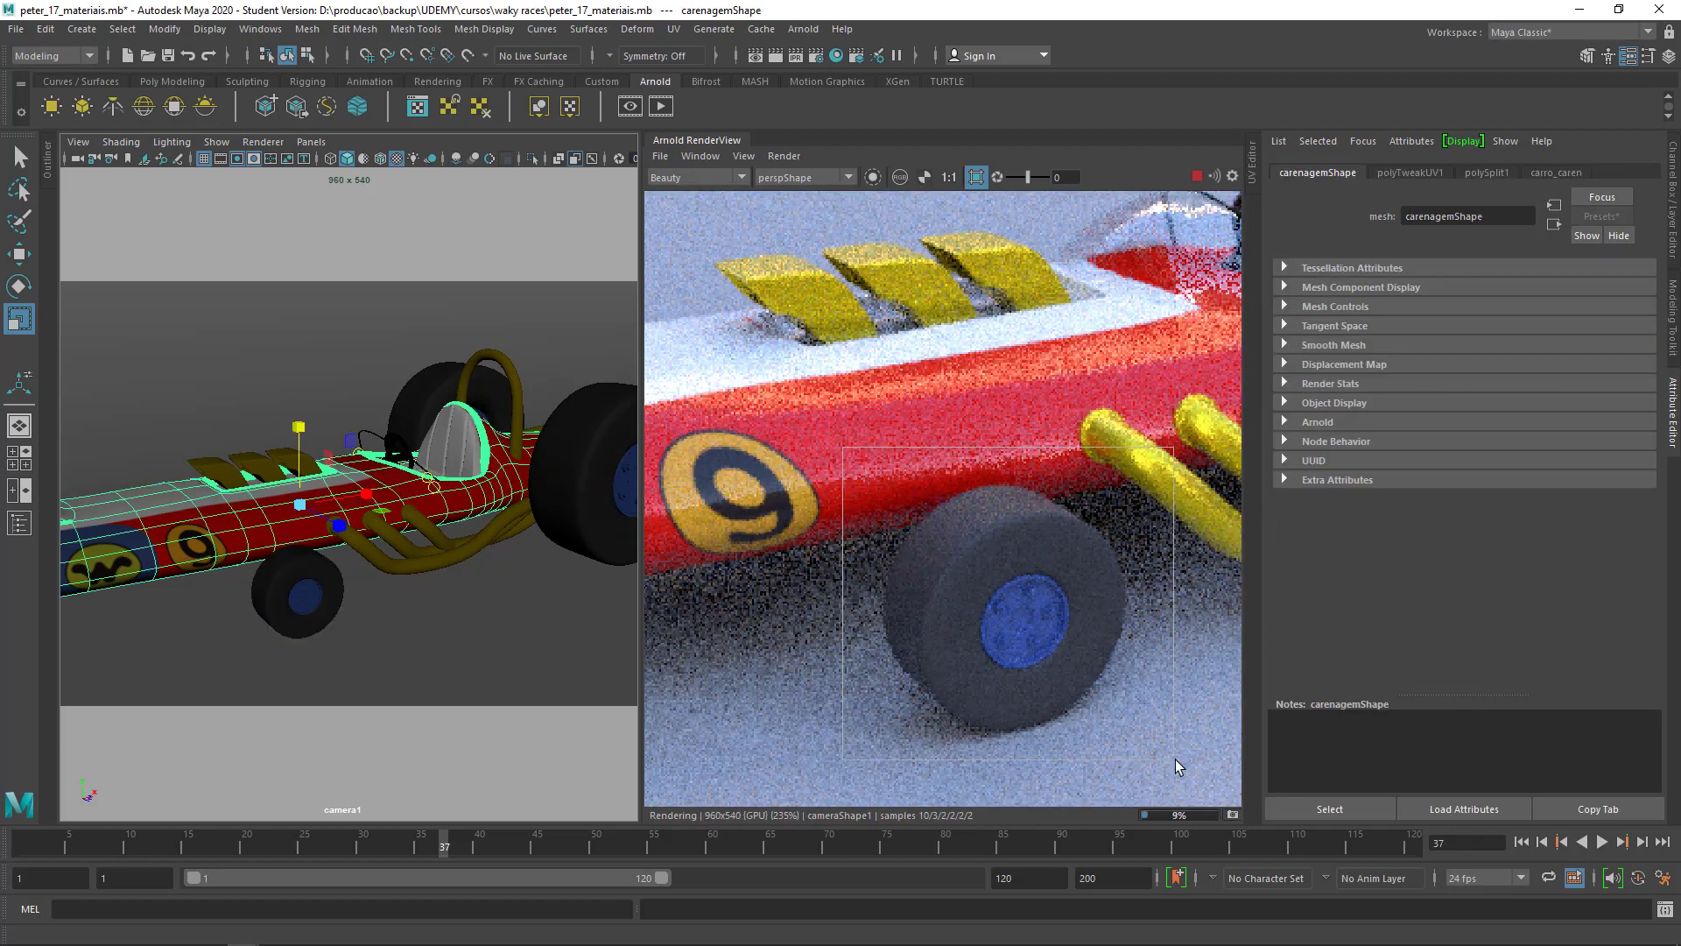
Give the front wheel's cinza_pneu Diffuse Roughness 0.181, Metalness 0.000 and specular Roughness 0.723
{"action": "left_click", "coordinate": [1097, 649]}
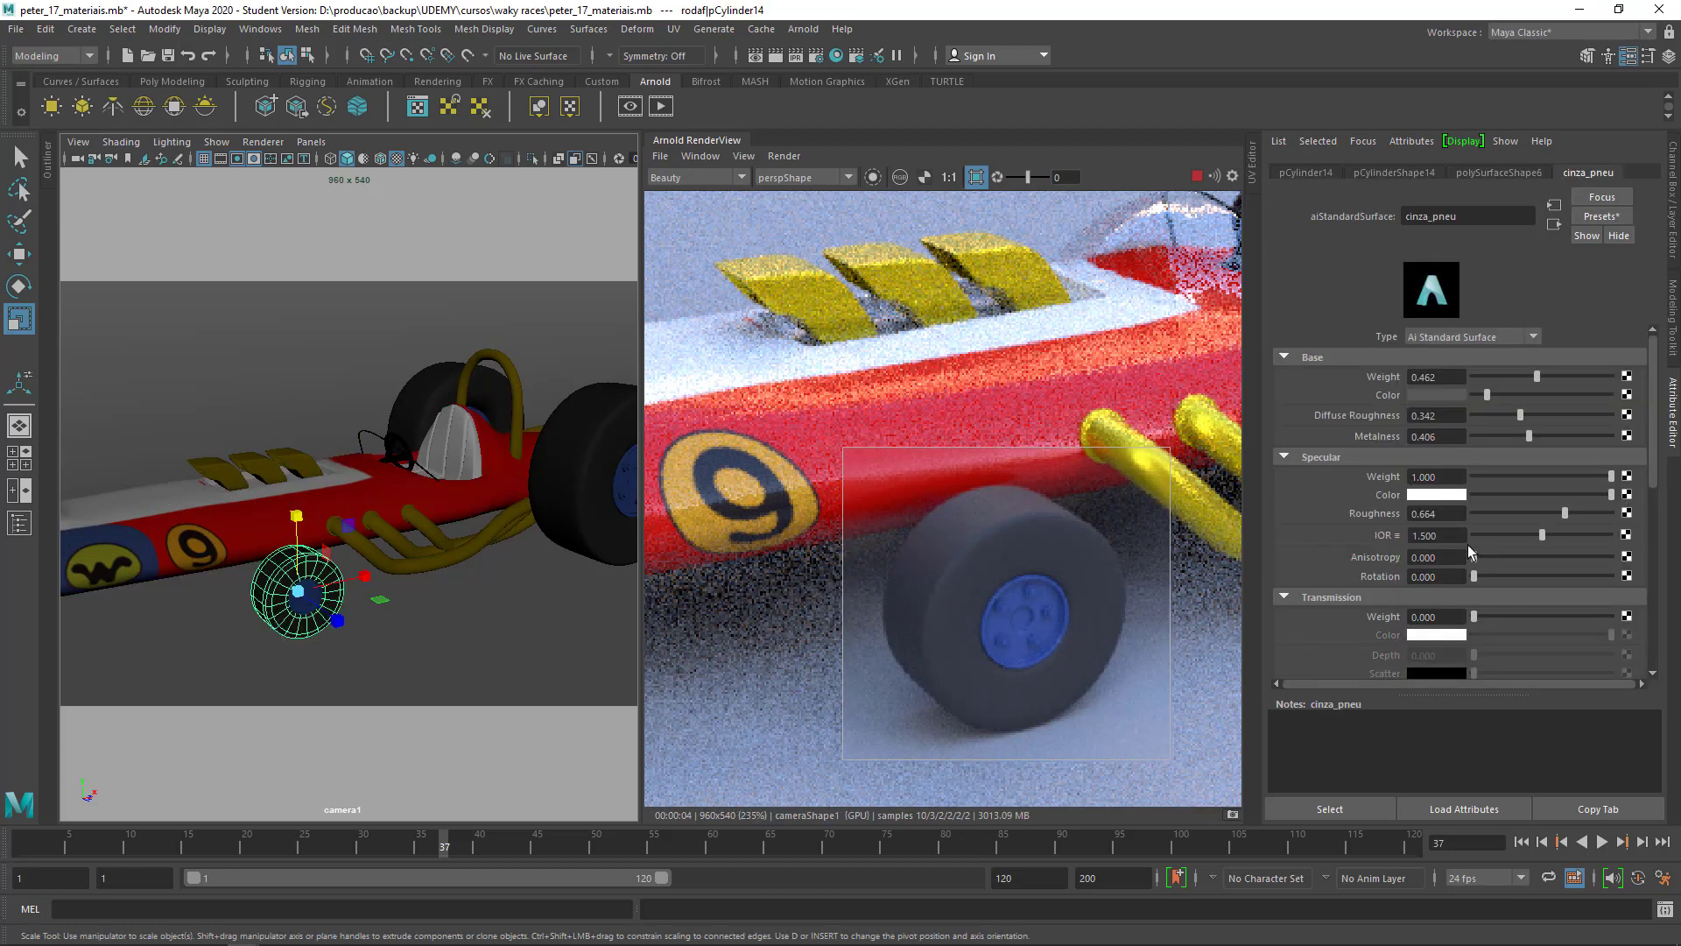
{"action": "mouse_move", "coordinate": [1520, 415]}
{"action": "left_mouse_down"}
{"action": "mouse_move", "coordinate": [1577, 414]}
{"action": "mouse_move", "coordinate": [1600, 437]}
{"action": "mouse_move", "coordinate": [1498, 416]}
{"action": "left_mouse_up"}
{"action": "left_click_drag", "start_coordinate": [1566, 513], "coordinate": [1574, 514]}
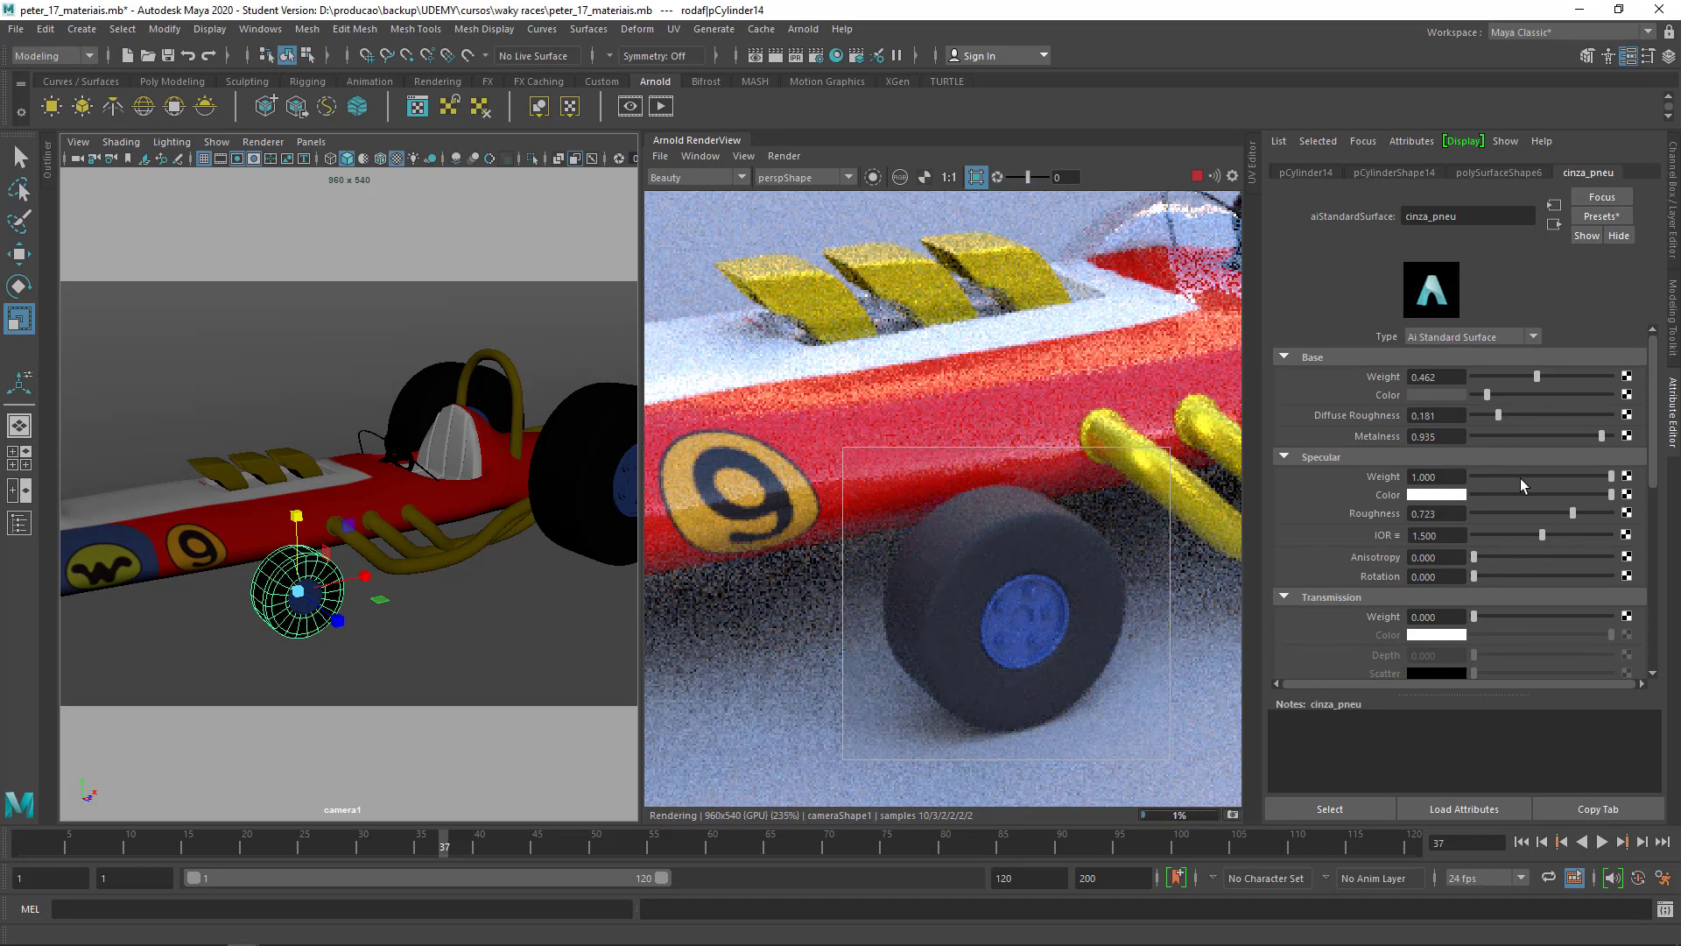
{"action": "left_click_drag", "start_coordinate": [1585, 435], "coordinate": [1471, 437]}
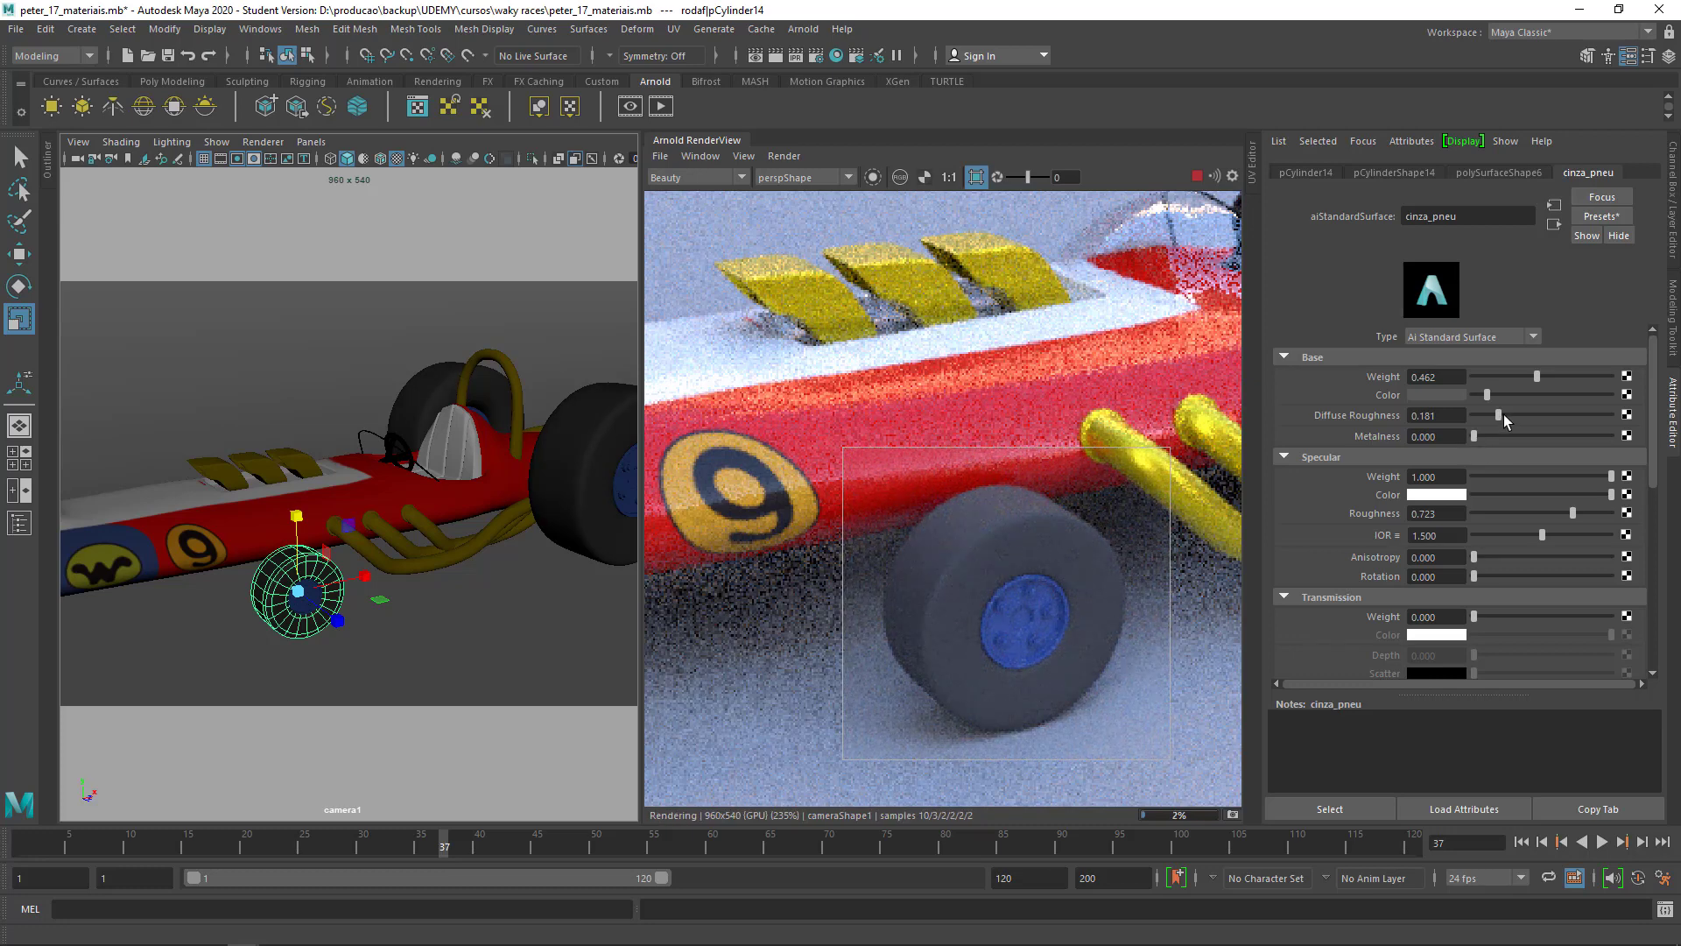
Make the tyre's base colour black and set Metalness 0.155 and Diffuse Roughness 0.671
{"action": "left_click", "coordinate": [1441, 392]}
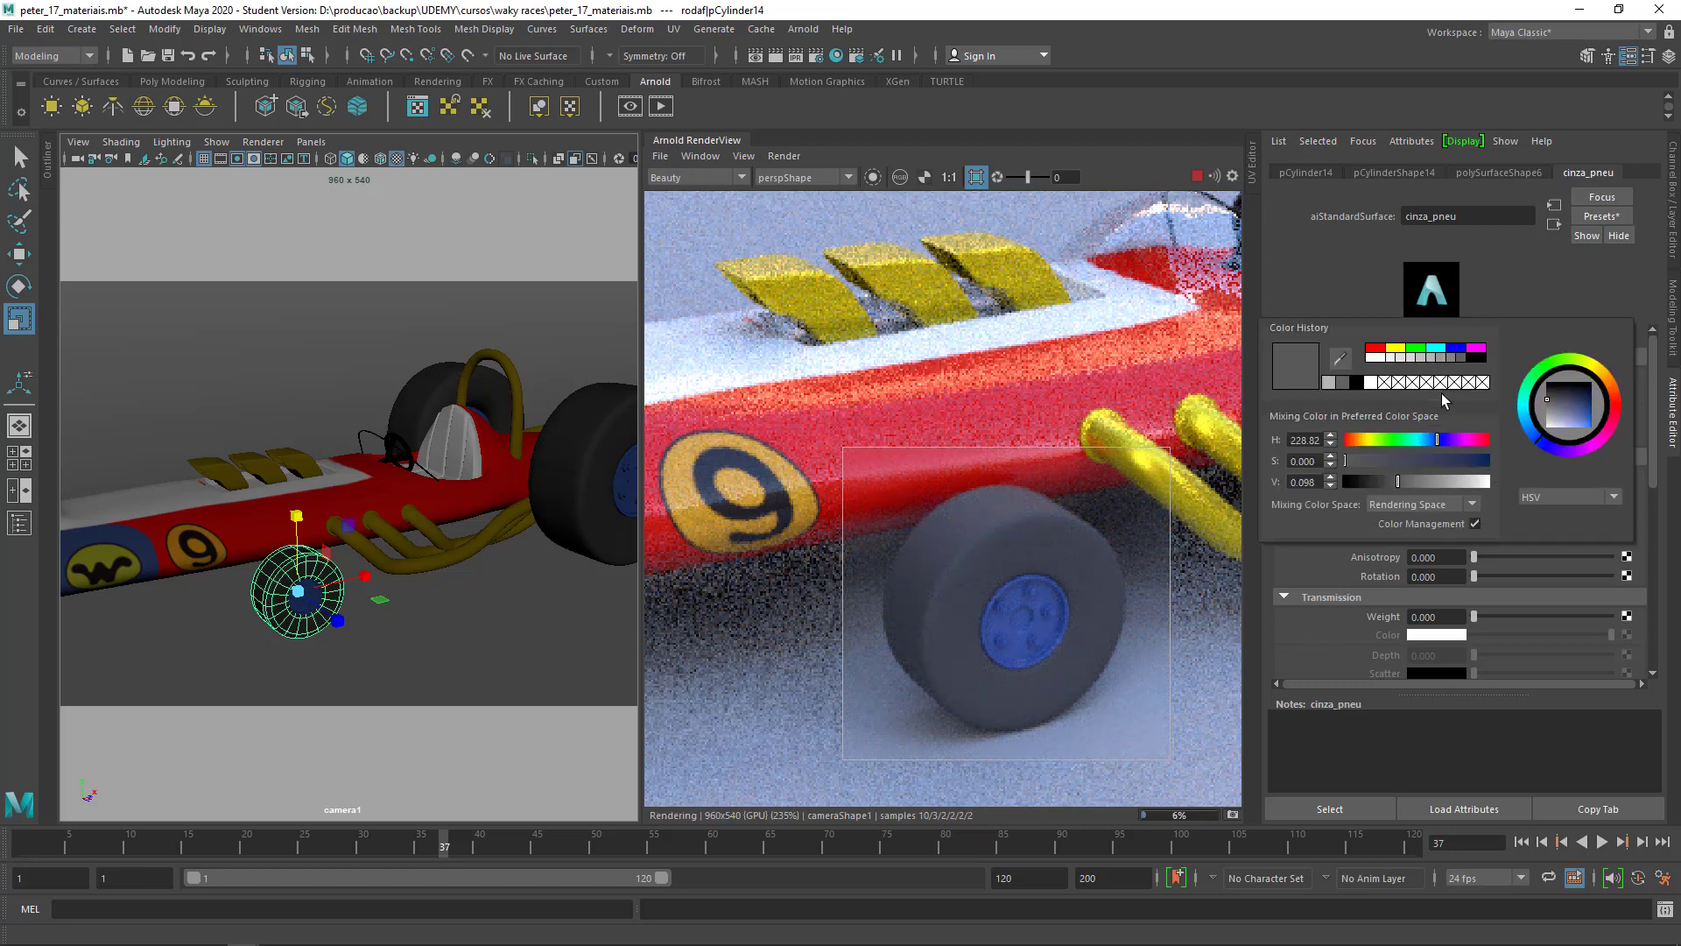
{"action": "left_click", "coordinate": [1450, 395]}
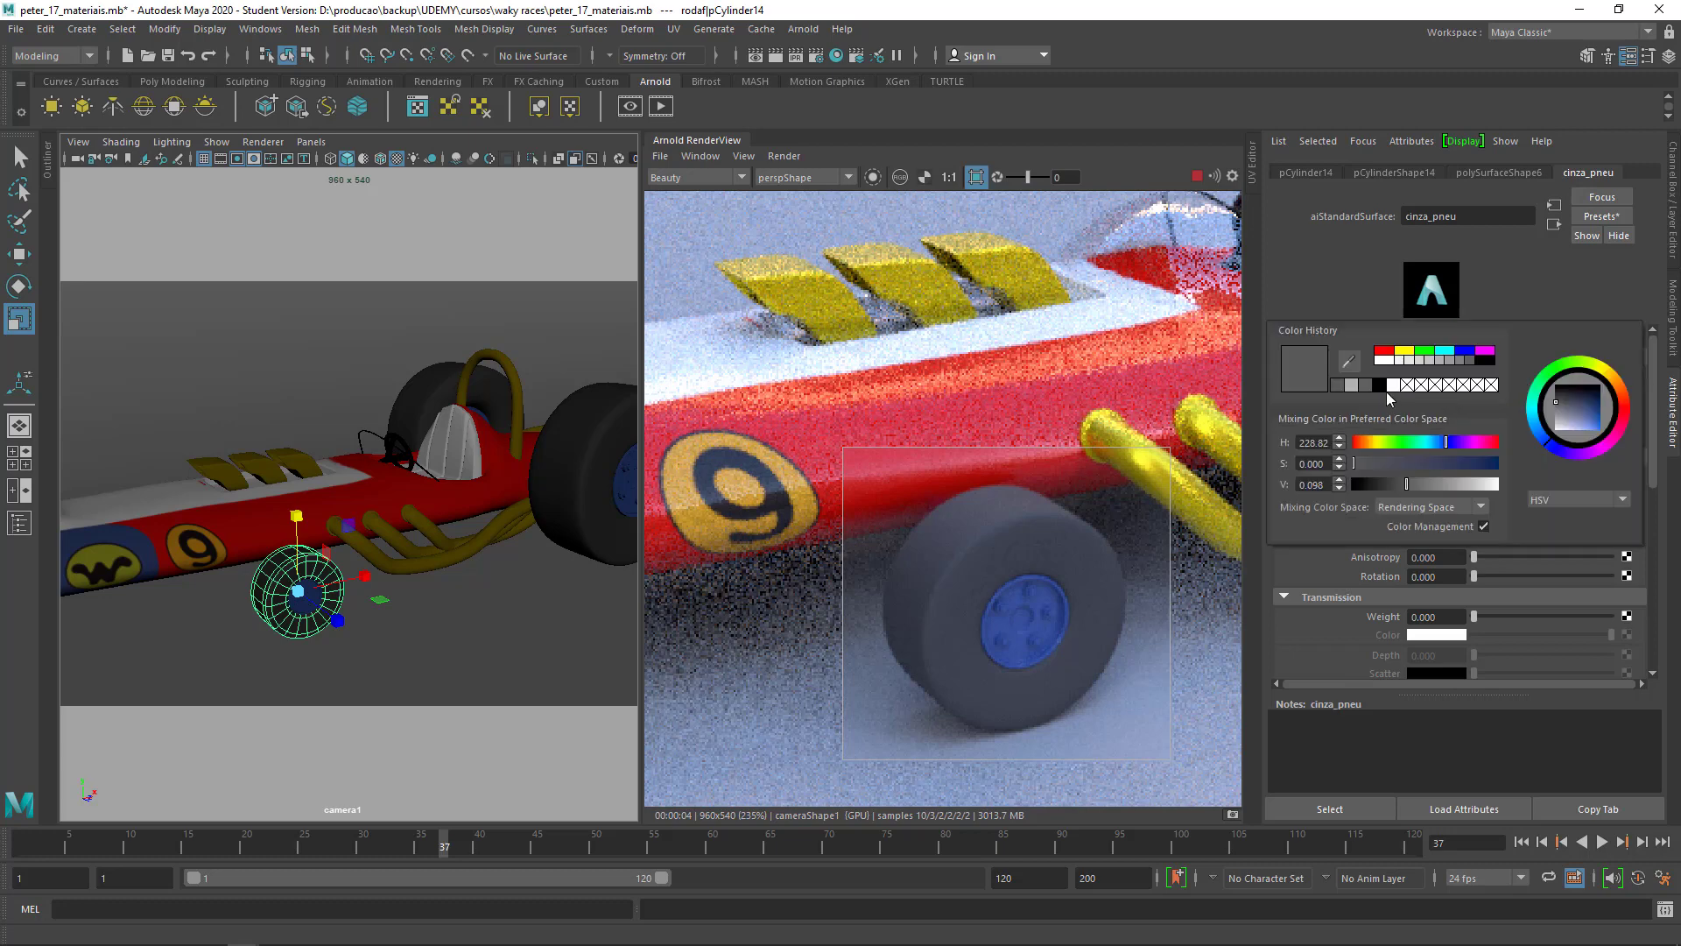
{"action": "left_click", "coordinate": [1368, 484]}
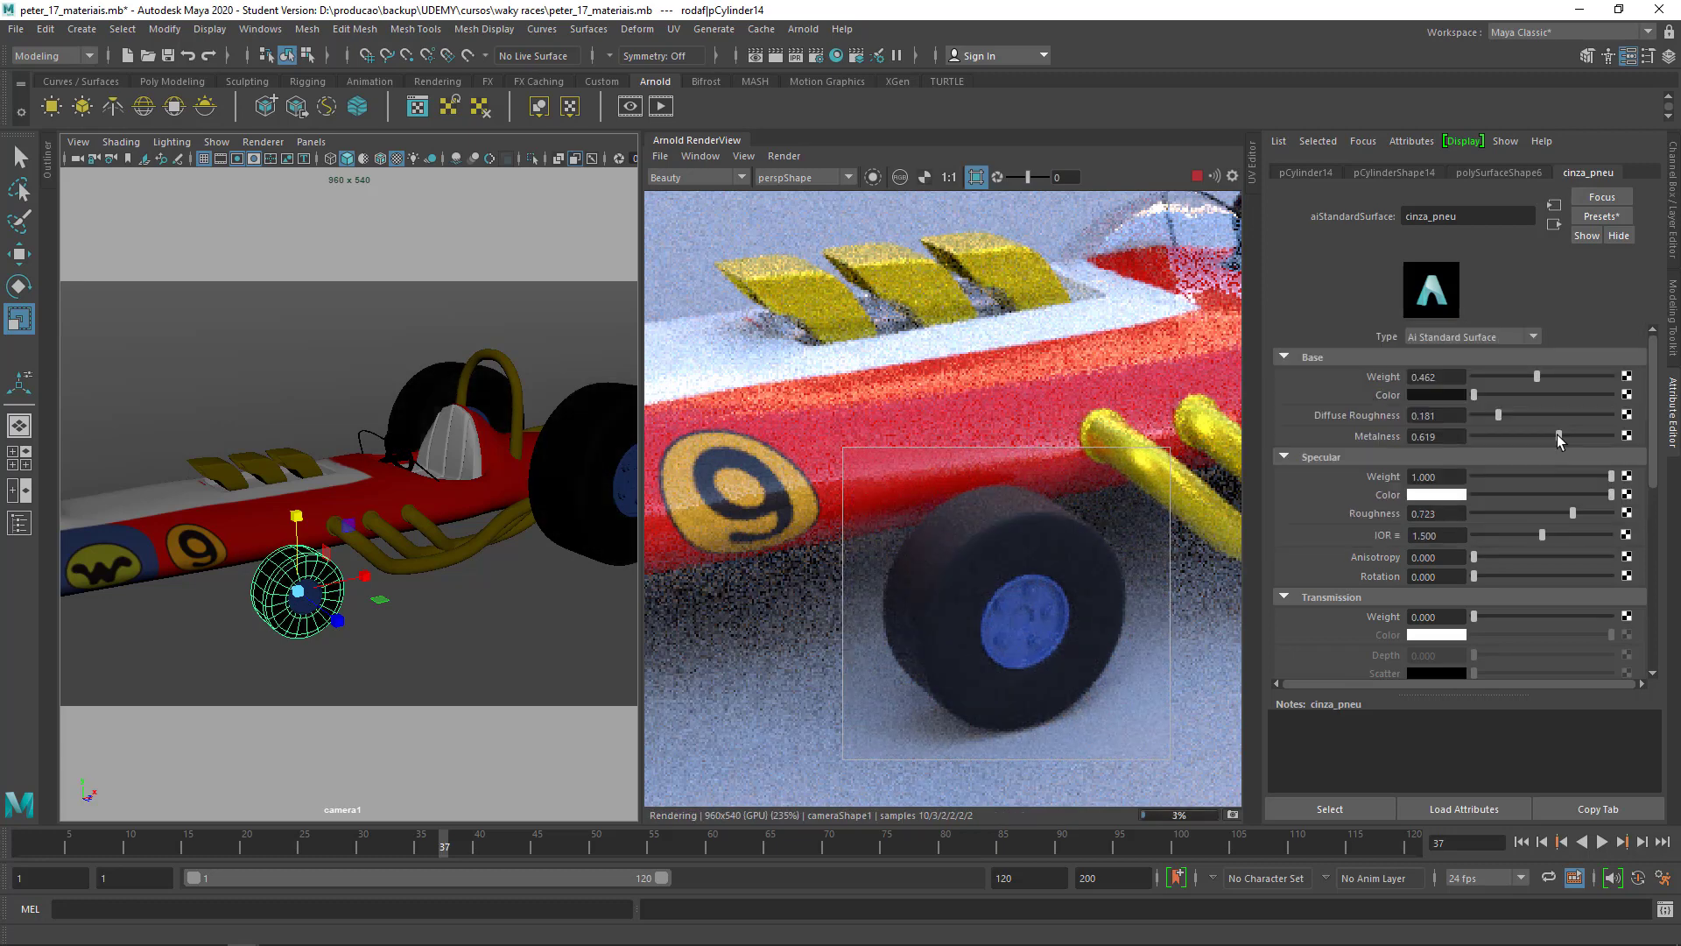
{"action": "mouse_move", "coordinate": [1559, 435]}
{"action": "left_mouse_down"}
{"action": "mouse_move", "coordinate": [1496, 438]}
{"action": "mouse_move", "coordinate": [1564, 413]}
{"action": "left_mouse_up"}
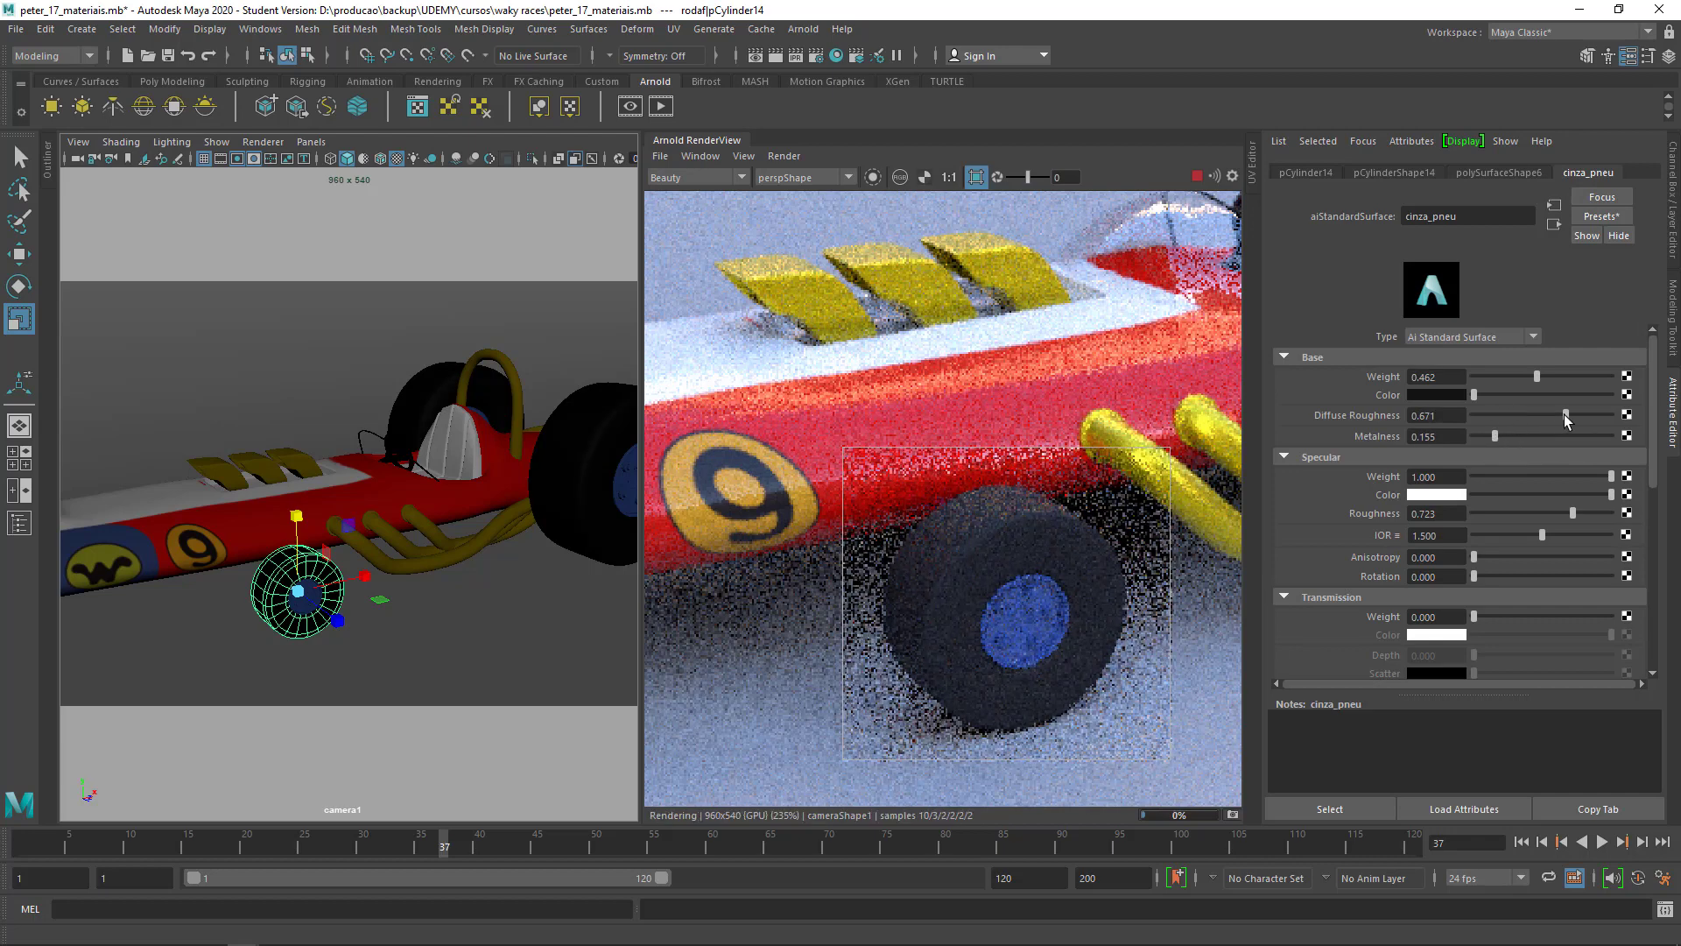
Grey the tyre's Specular Color, with Specular Weight 0.703 and Roughness 0.606
{"action": "mouse_move", "coordinate": [1523, 494]}
{"action": "left_mouse_down"}
{"action": "mouse_move", "coordinate": [1503, 496]}
{"action": "mouse_move", "coordinate": [1534, 495]}
{"action": "left_mouse_up"}
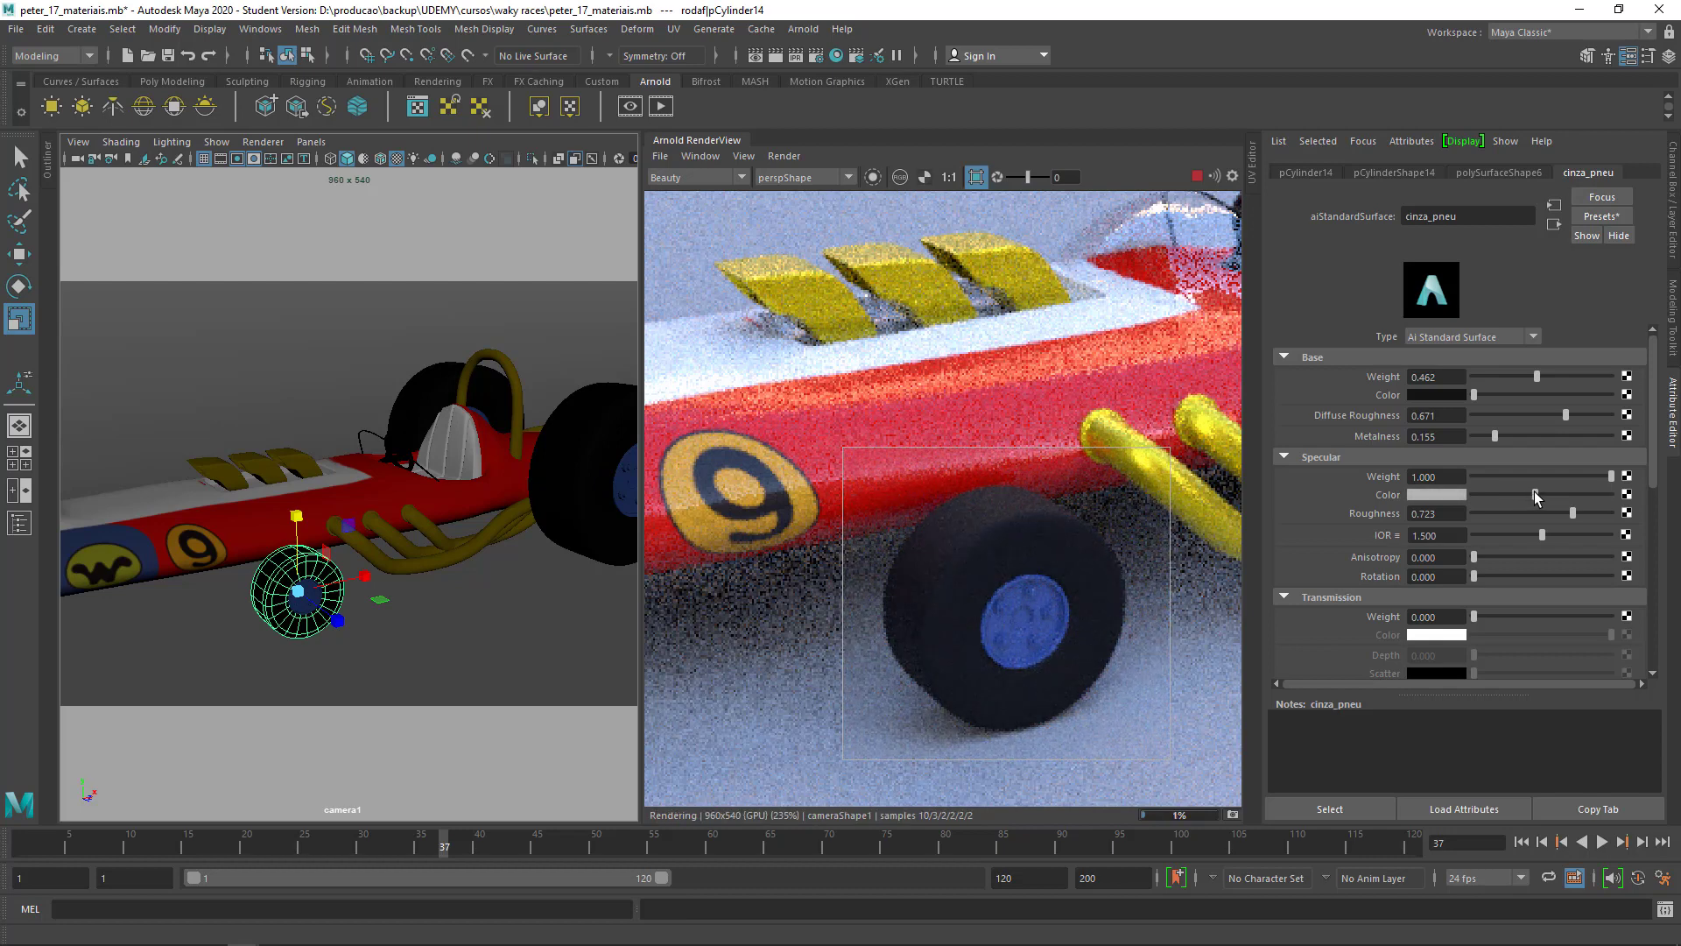
{"action": "mouse_move", "coordinate": [1534, 496]}
{"action": "left_mouse_down"}
{"action": "mouse_move", "coordinate": [1584, 477]}
{"action": "mouse_move", "coordinate": [1570, 480]}
{"action": "left_mouse_up"}
{"action": "left_click_drag", "start_coordinate": [1573, 513], "coordinate": [1557, 513]}
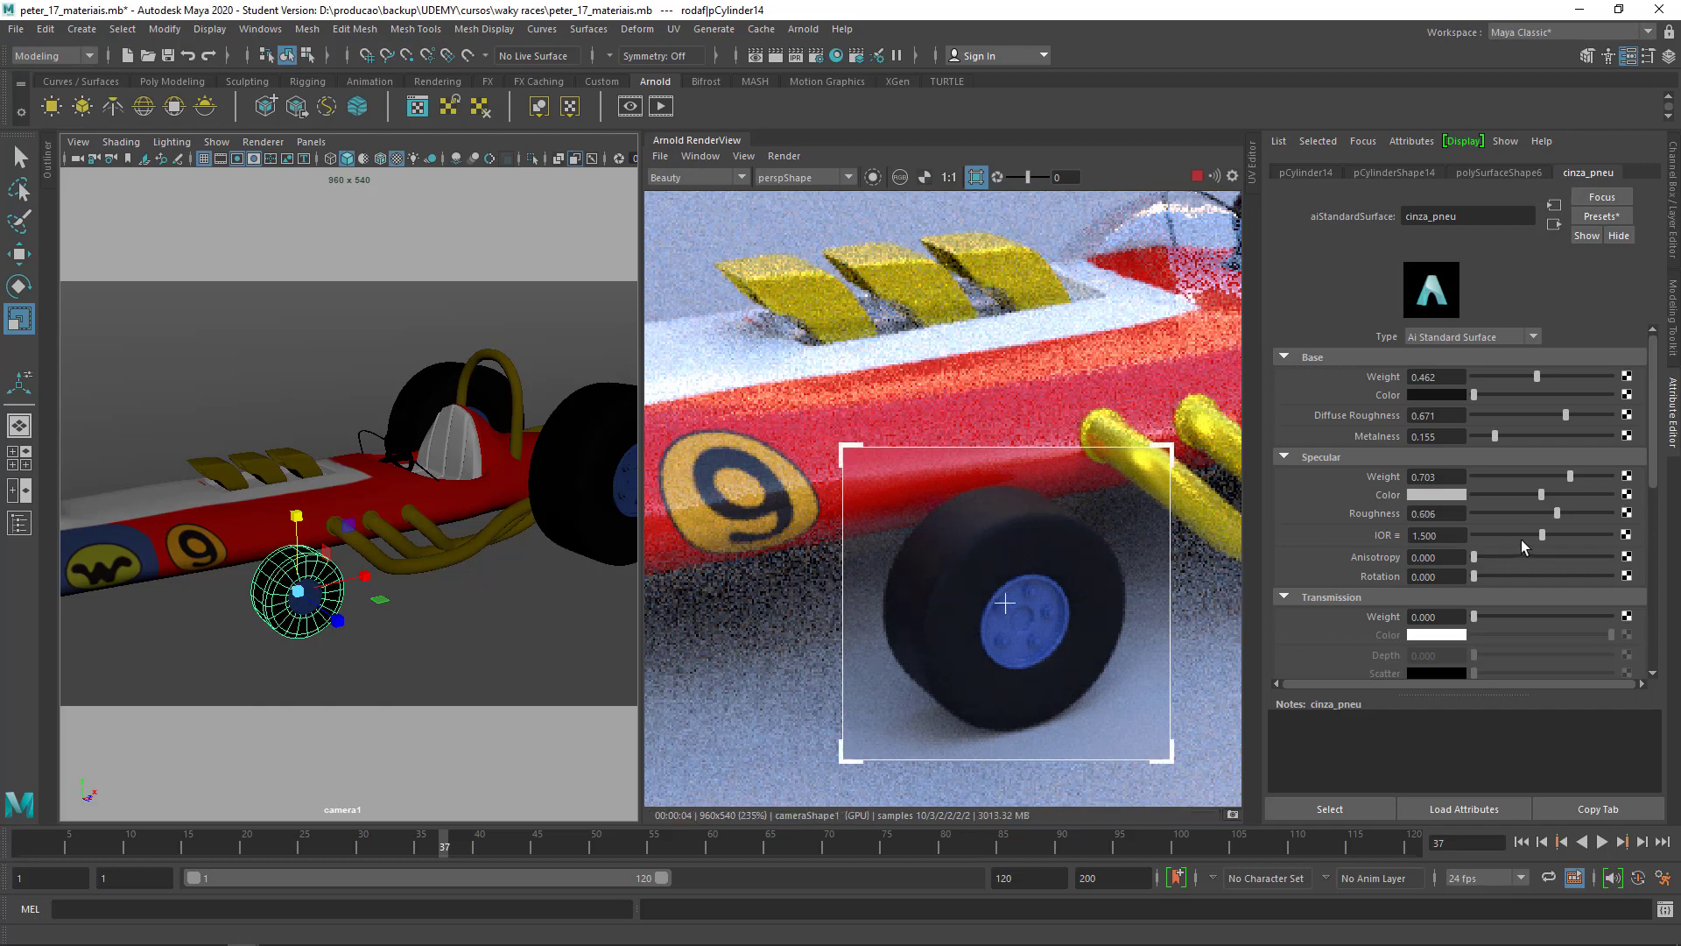
{"action": "scroll", "coordinate": [1070, 544], "scroll_direction": "down", "scroll_amount": 3}
{"action": "scroll", "coordinate": [1070, 543], "scroll_direction": "down", "scroll_amount": 1}
{"action": "scroll", "coordinate": [1070, 544], "scroll_direction": "down", "scroll_amount": 1}
Stop the IPR render and turn off the Crop Region in Arnold RenderView
{"action": "middle_click_drag", "start_coordinate": [1073, 543], "coordinate": [1024, 540]}
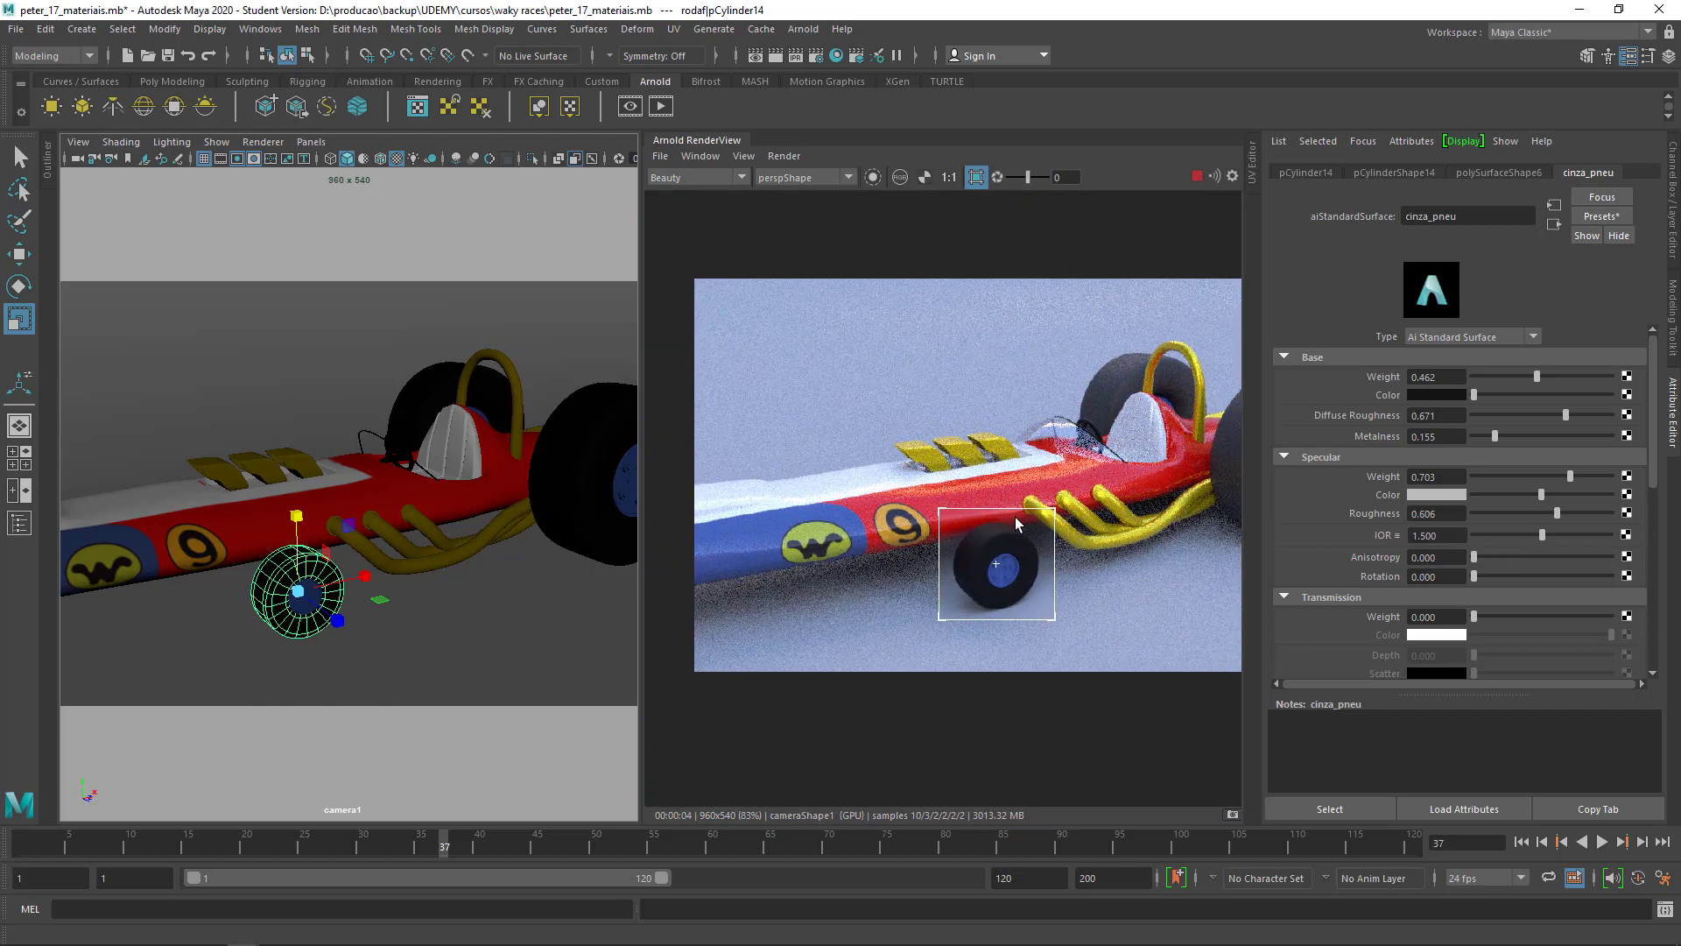
{"action": "left_click", "coordinate": [1197, 176]}
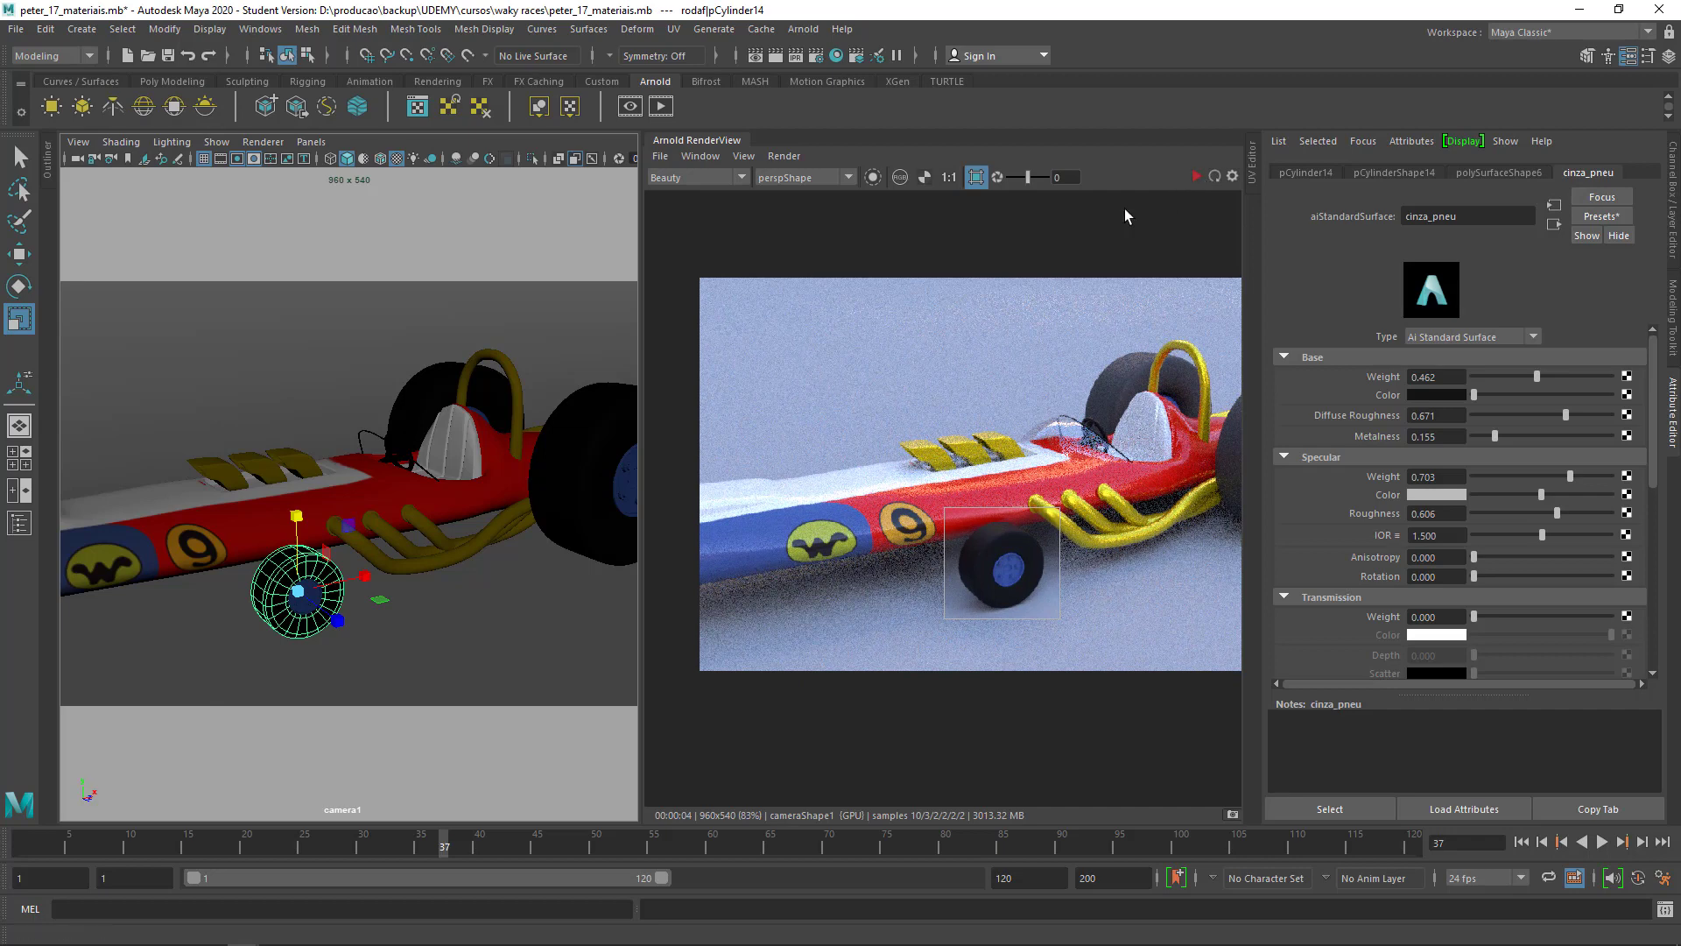
{"action": "left_click", "coordinate": [984, 179]}
{"action": "middle_click_drag", "start_coordinate": [1116, 409], "coordinate": [1062, 412]}
{"action": "scroll", "coordinate": [1062, 411], "scroll_direction": "down", "scroll_amount": 2}
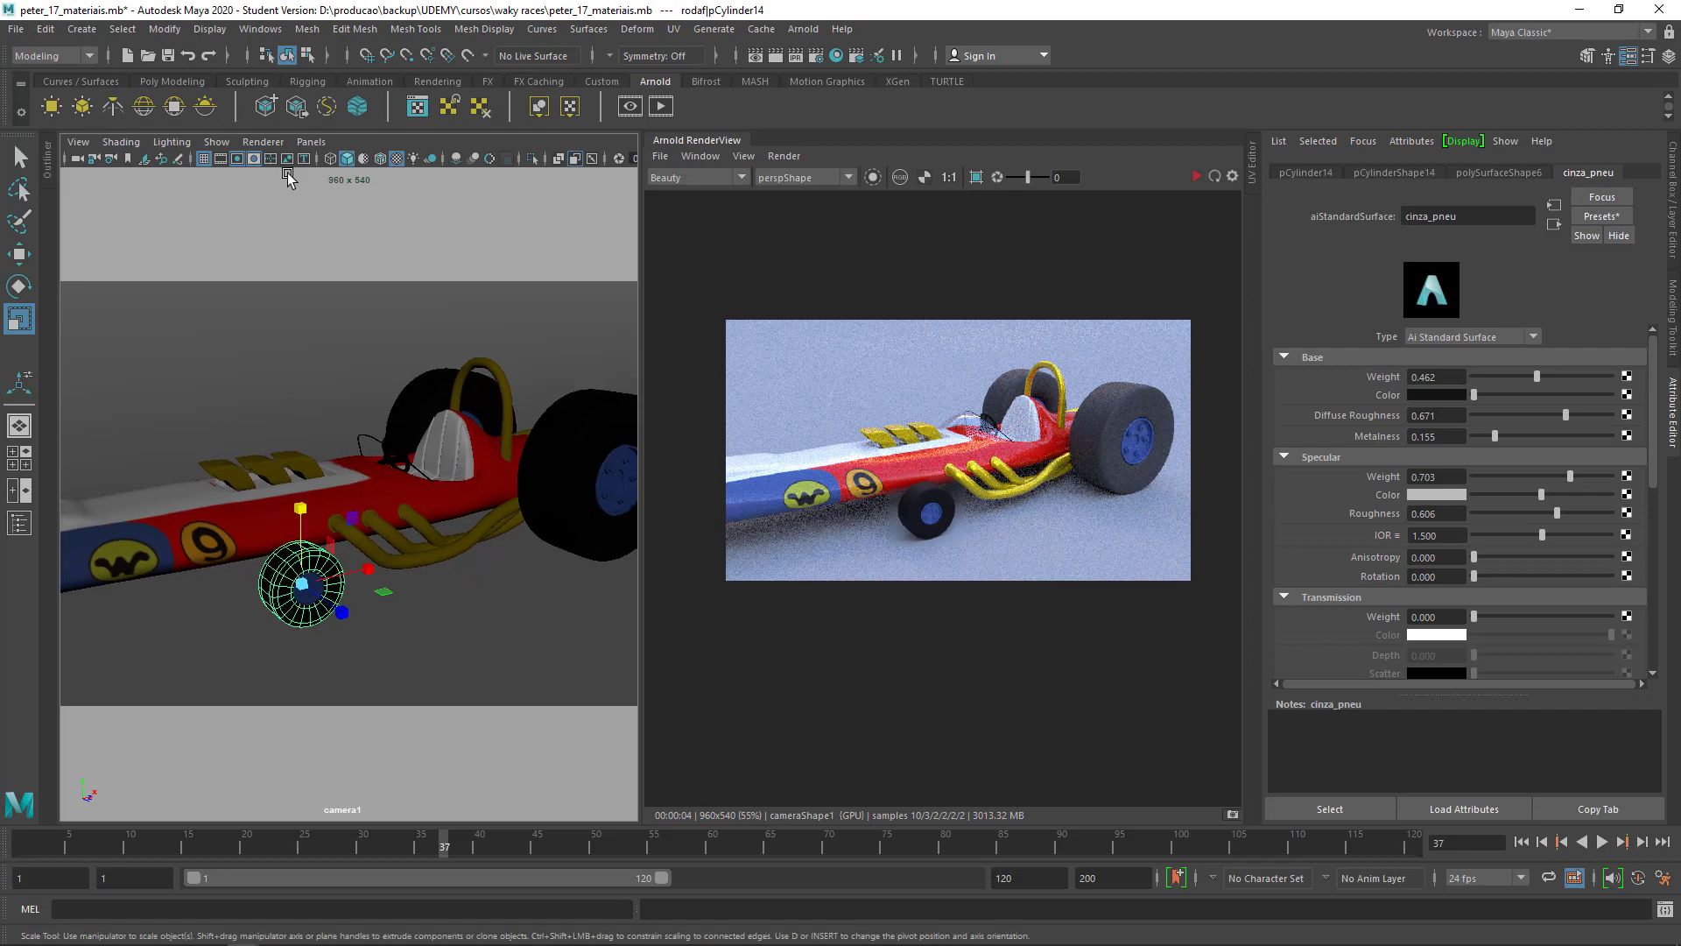
Switch the viewport to the Perspective camera and re-render the whole car
{"action": "left_click", "coordinate": [311, 142]}
{"action": "mouse_move", "coordinate": [312, 151]}
{"action": "left_click", "coordinate": [503, 161]}
{"action": "right_click_drag", "start_coordinate": [490, 171], "coordinate": [408, 417], "text": "alt"}
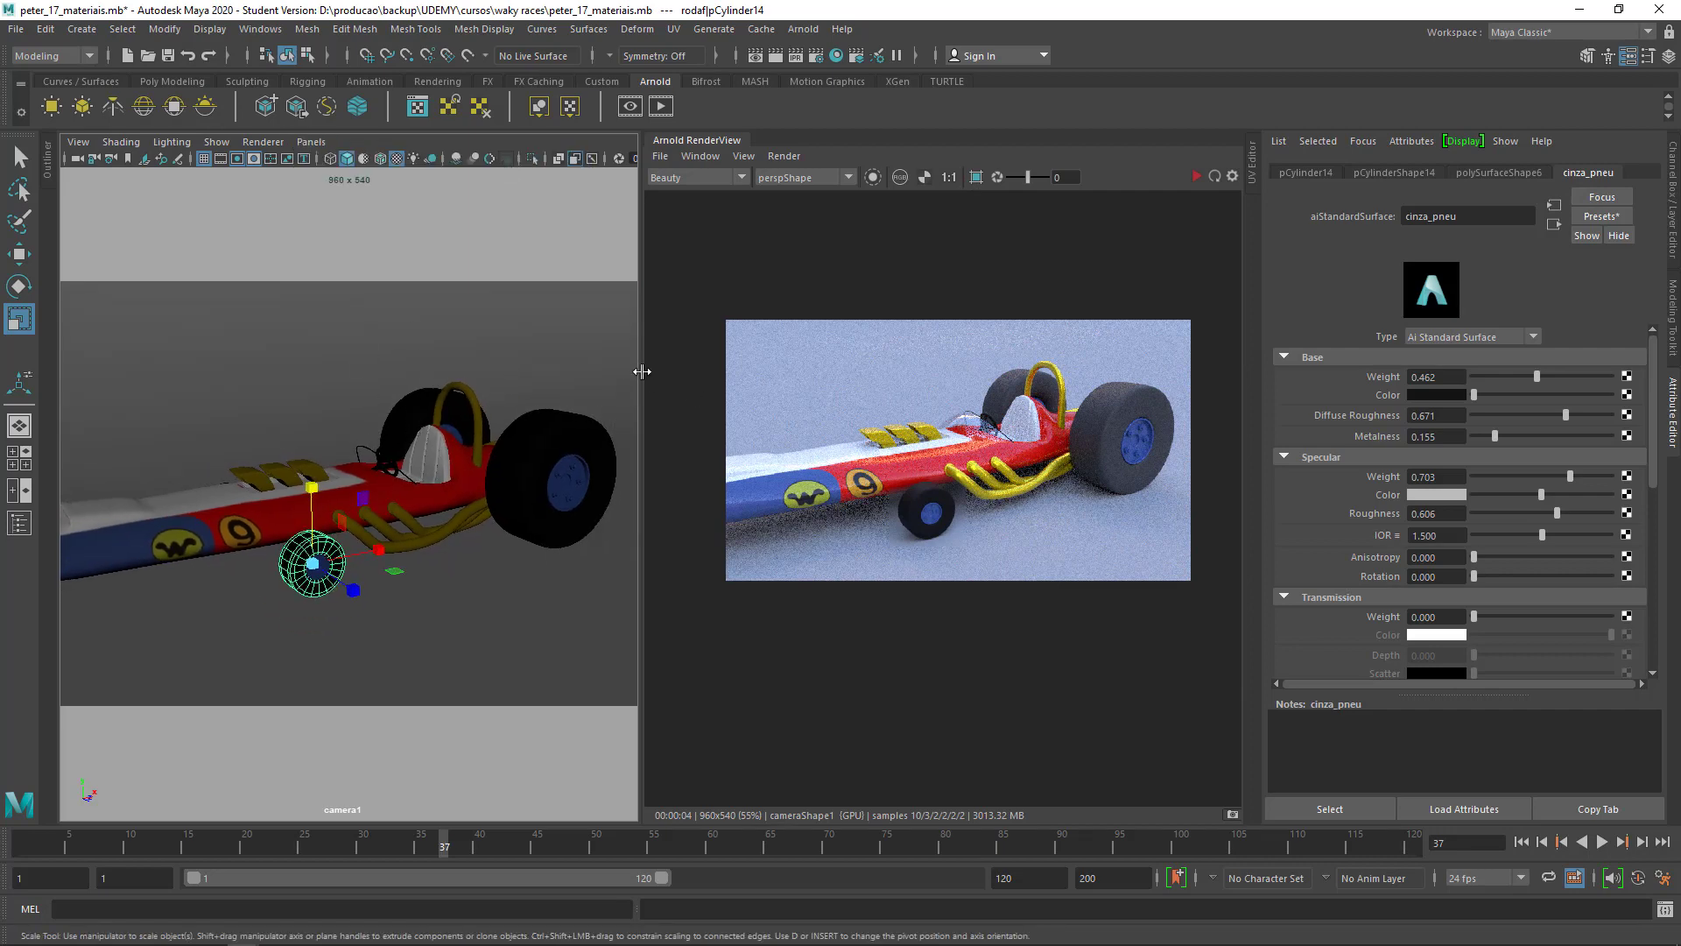
{"action": "left_click_drag", "start_coordinate": [641, 371], "coordinate": [830, 371]}
{"action": "left_click", "coordinate": [1197, 178]}
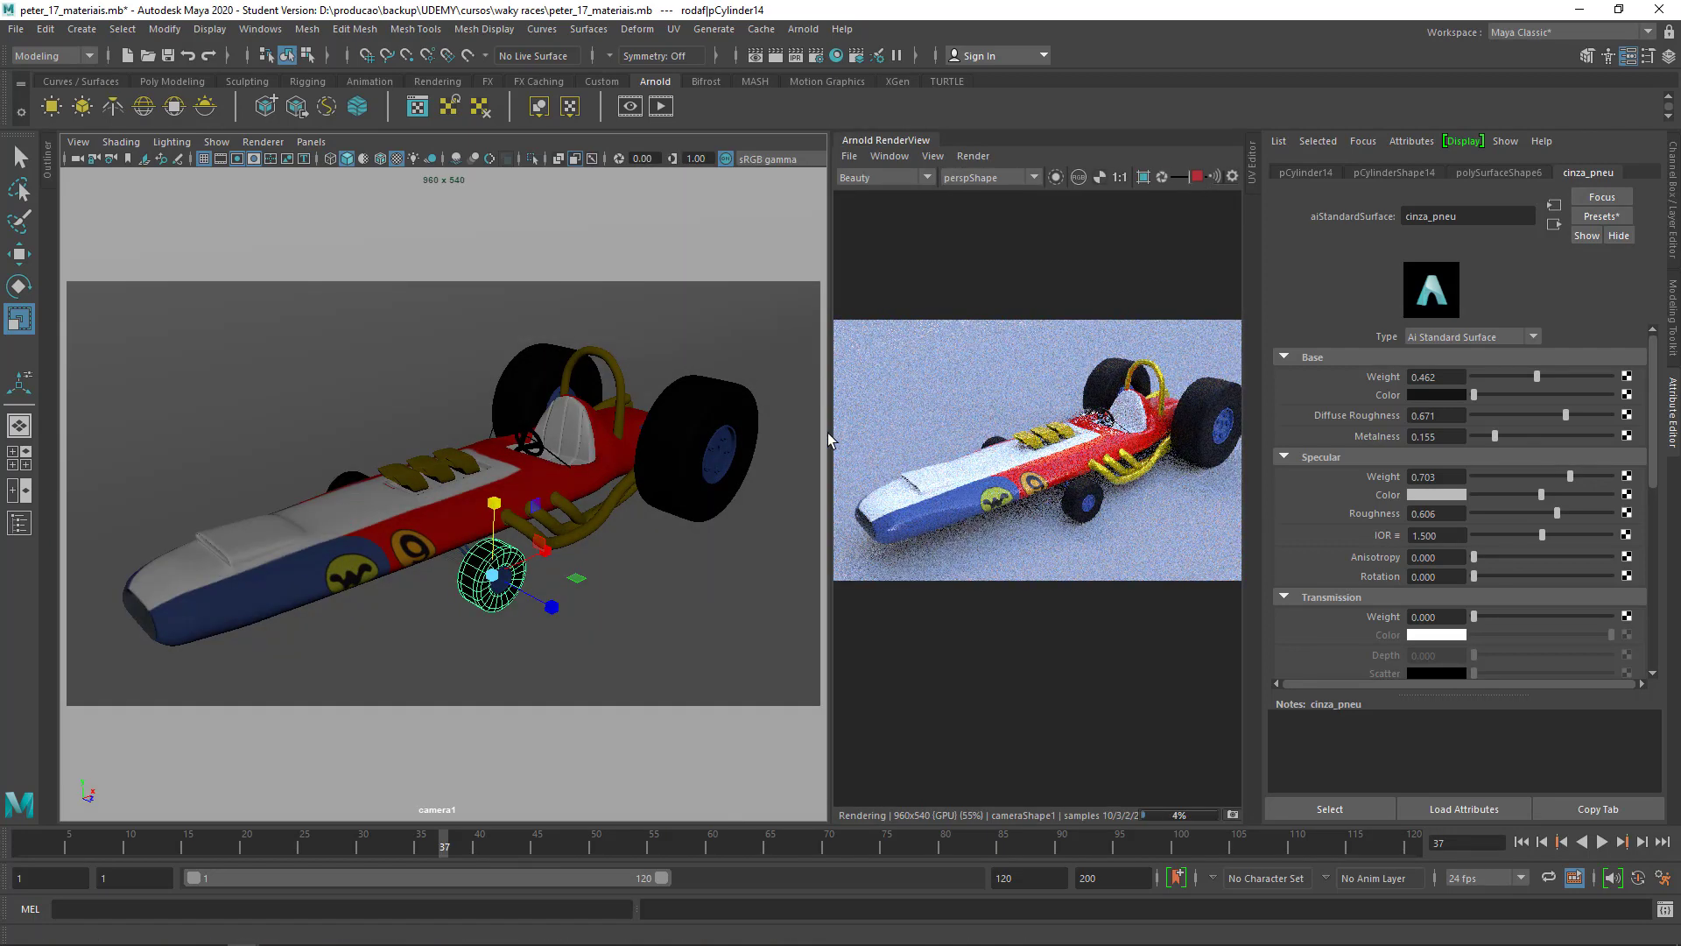
{"action": "left_click_drag", "start_coordinate": [828, 434], "coordinate": [504, 439]}
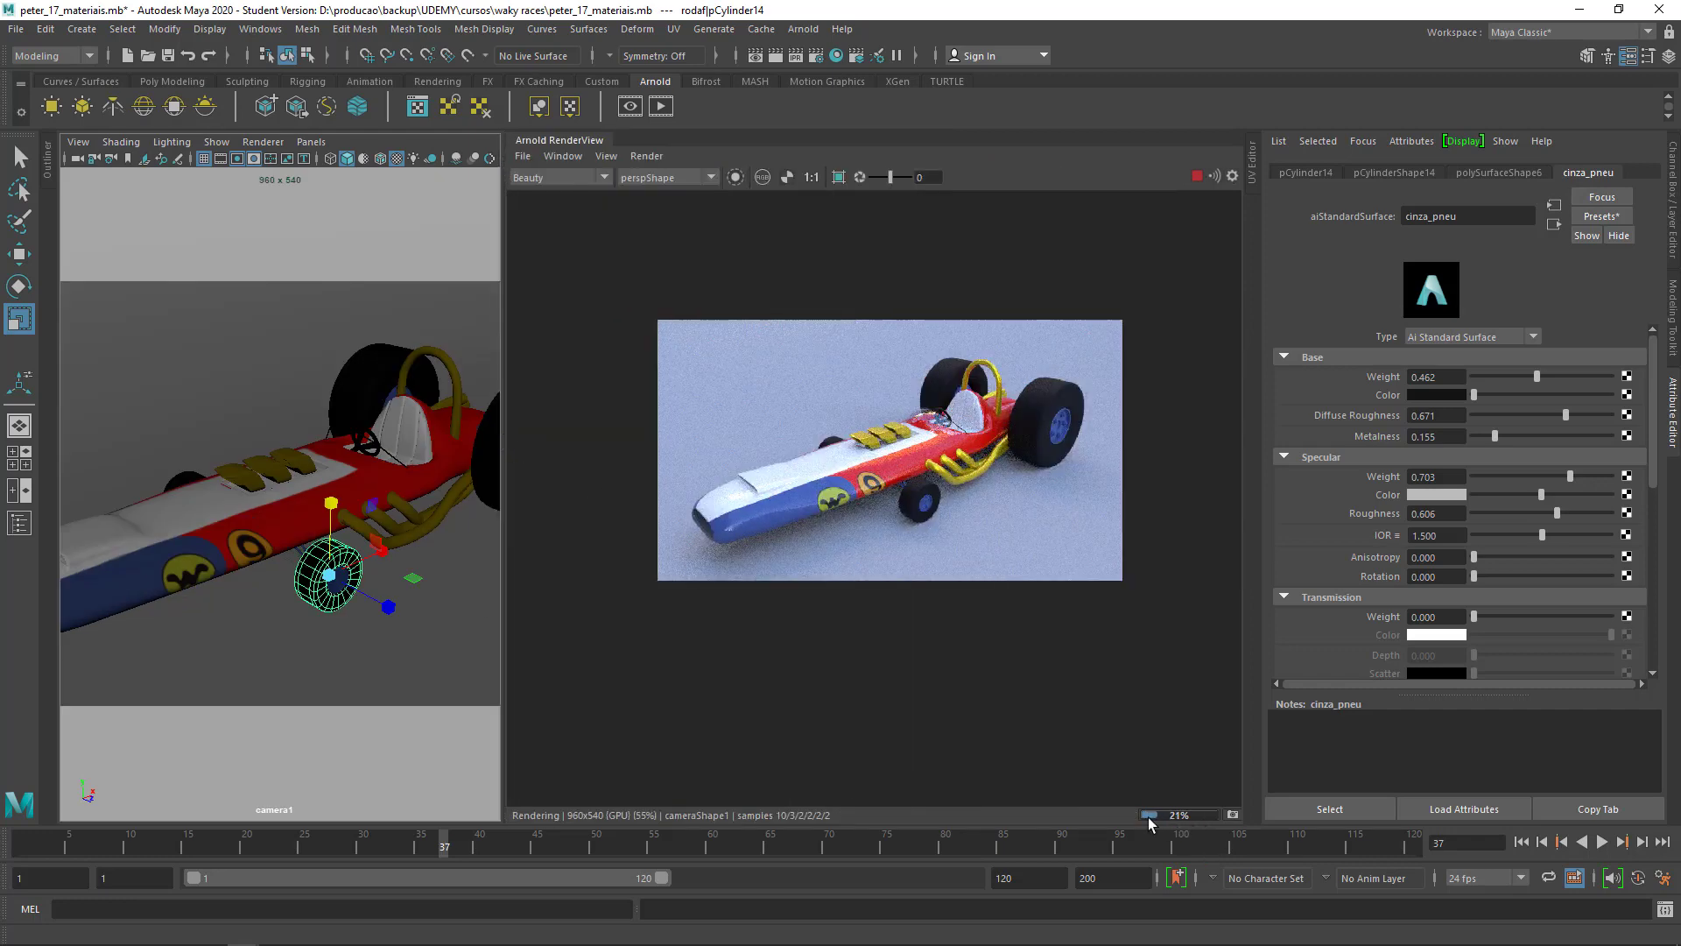
{"action": "scroll", "coordinate": [1178, 823], "scroll_direction": "up", "scroll_amount": 1}
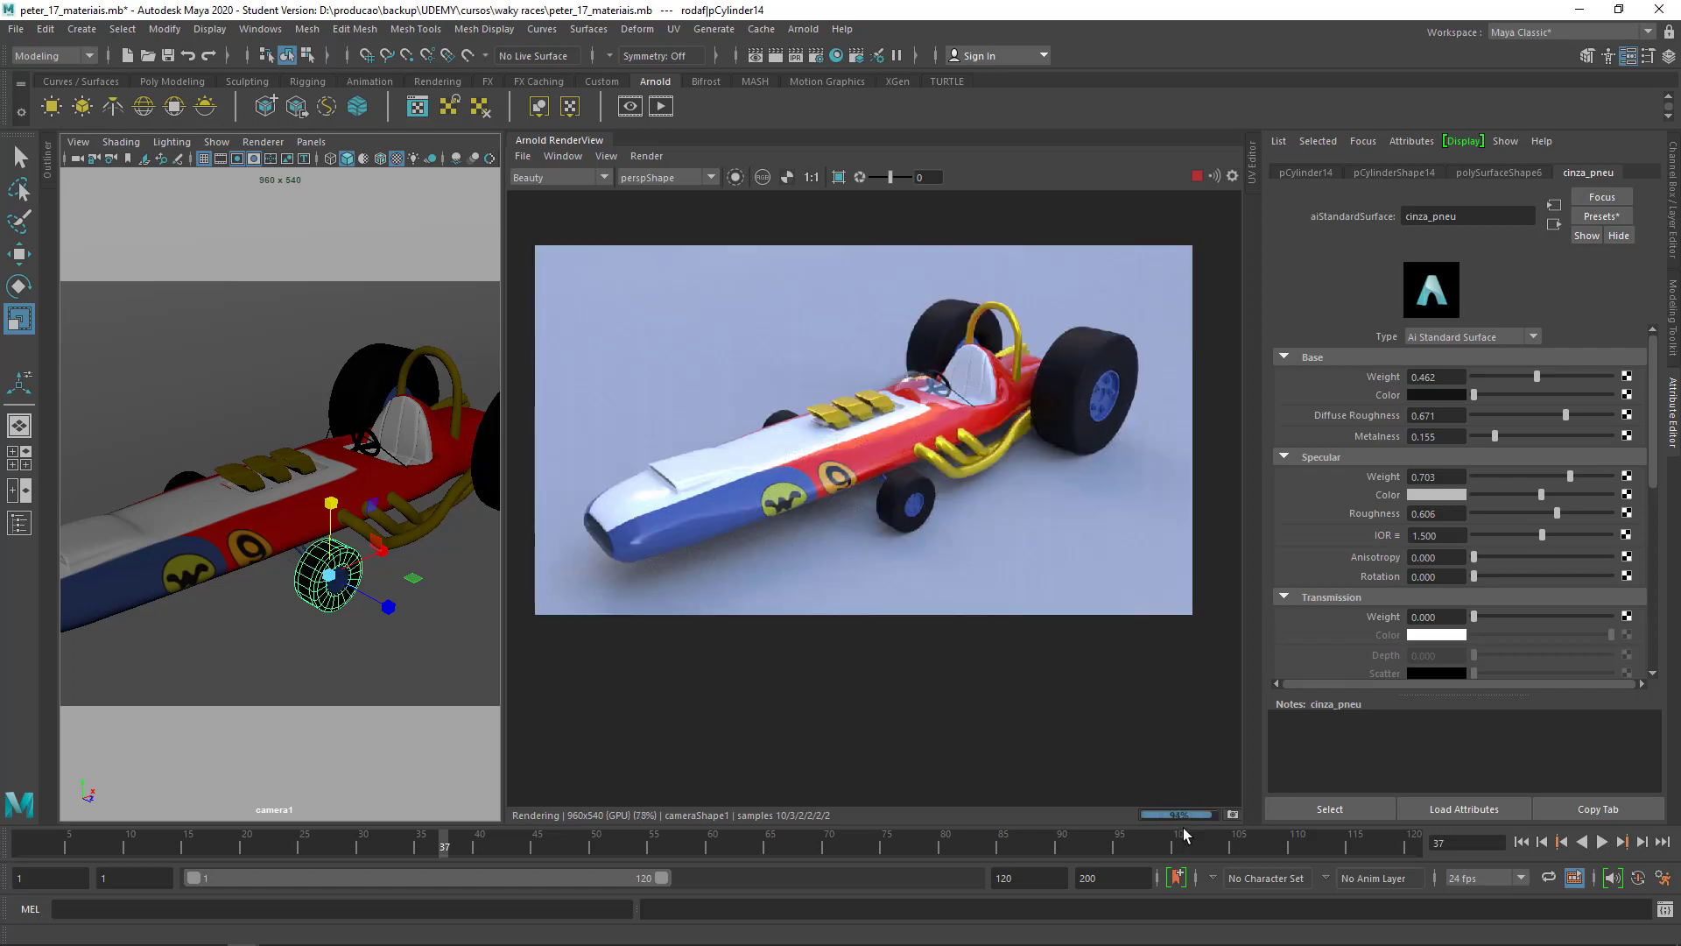
Save the render as Carro_cartoon_wakeraces2.jpg and open it in the photo viewer
{"action": "left_click", "coordinate": [523, 156]}
{"action": "left_click", "coordinate": [581, 175]}
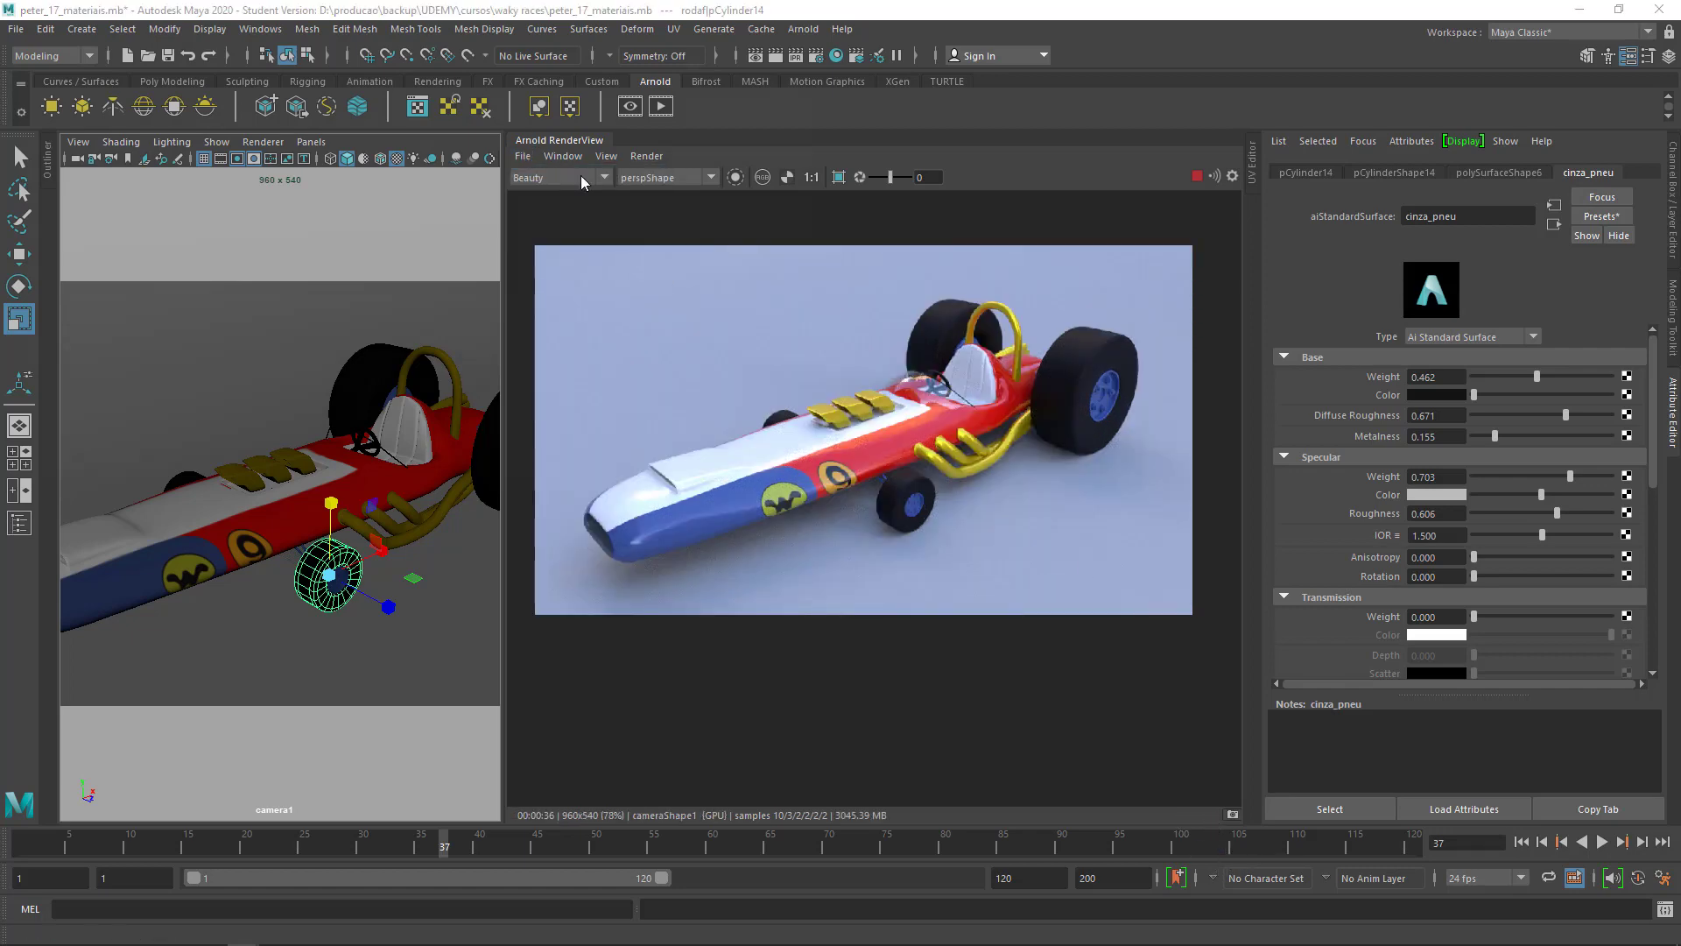
{"action": "left_click", "coordinate": [953, 549]}
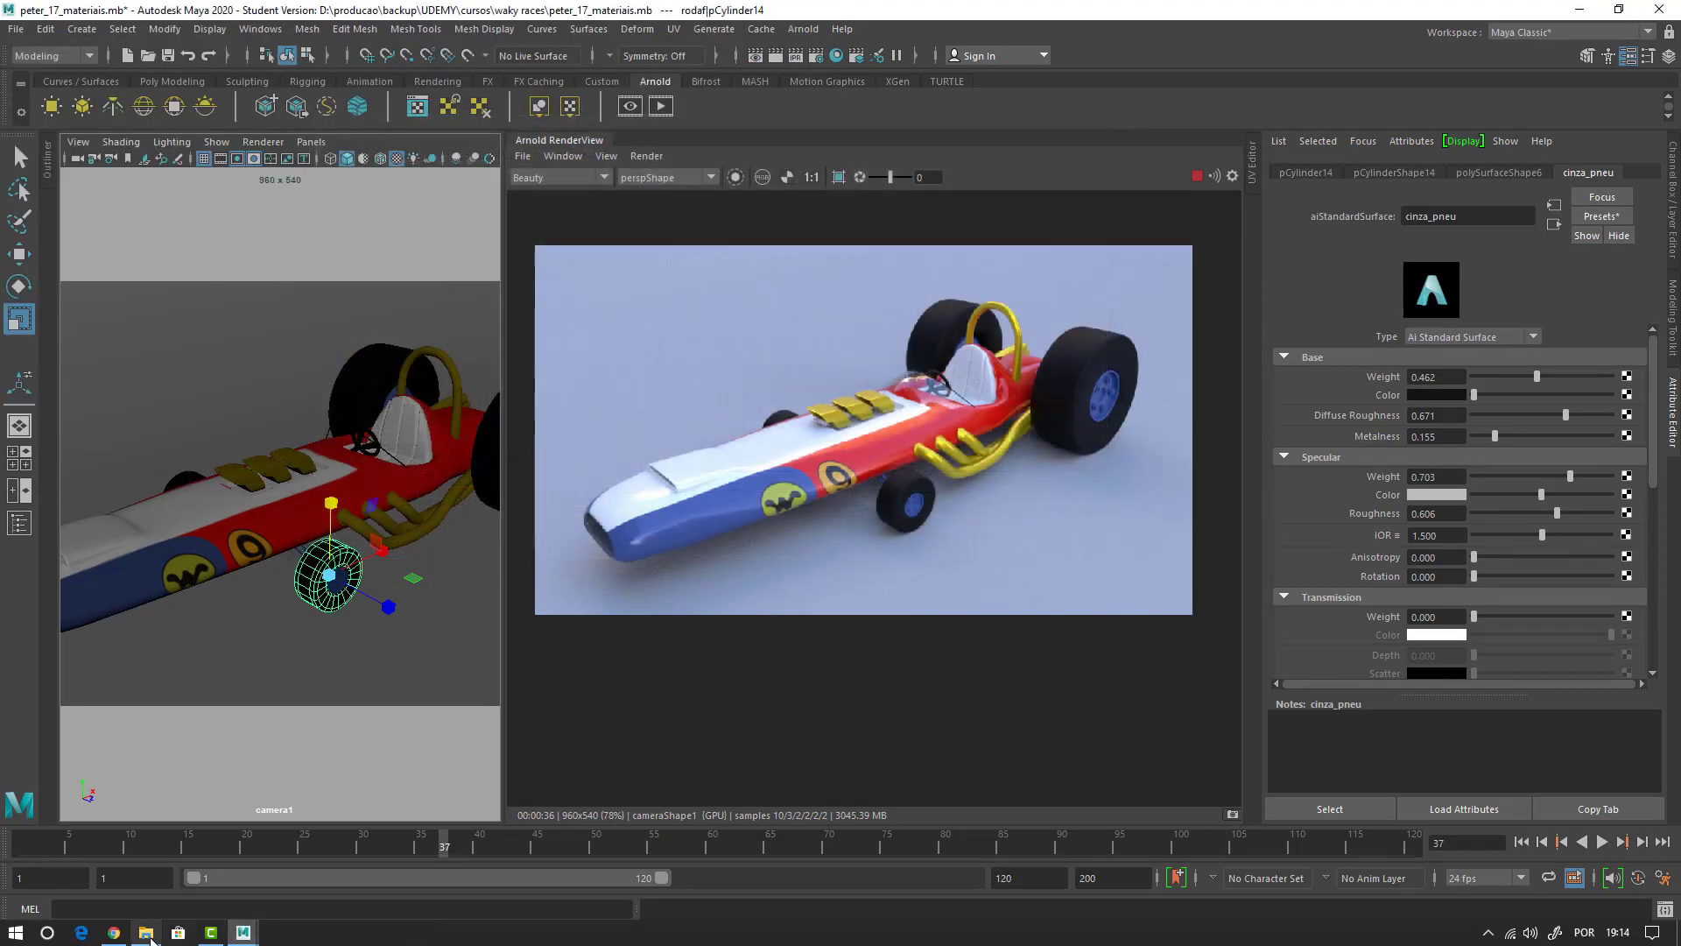
{"action": "left_click", "coordinate": [147, 932]}
{"action": "double_click", "coordinate": [643, 397]}
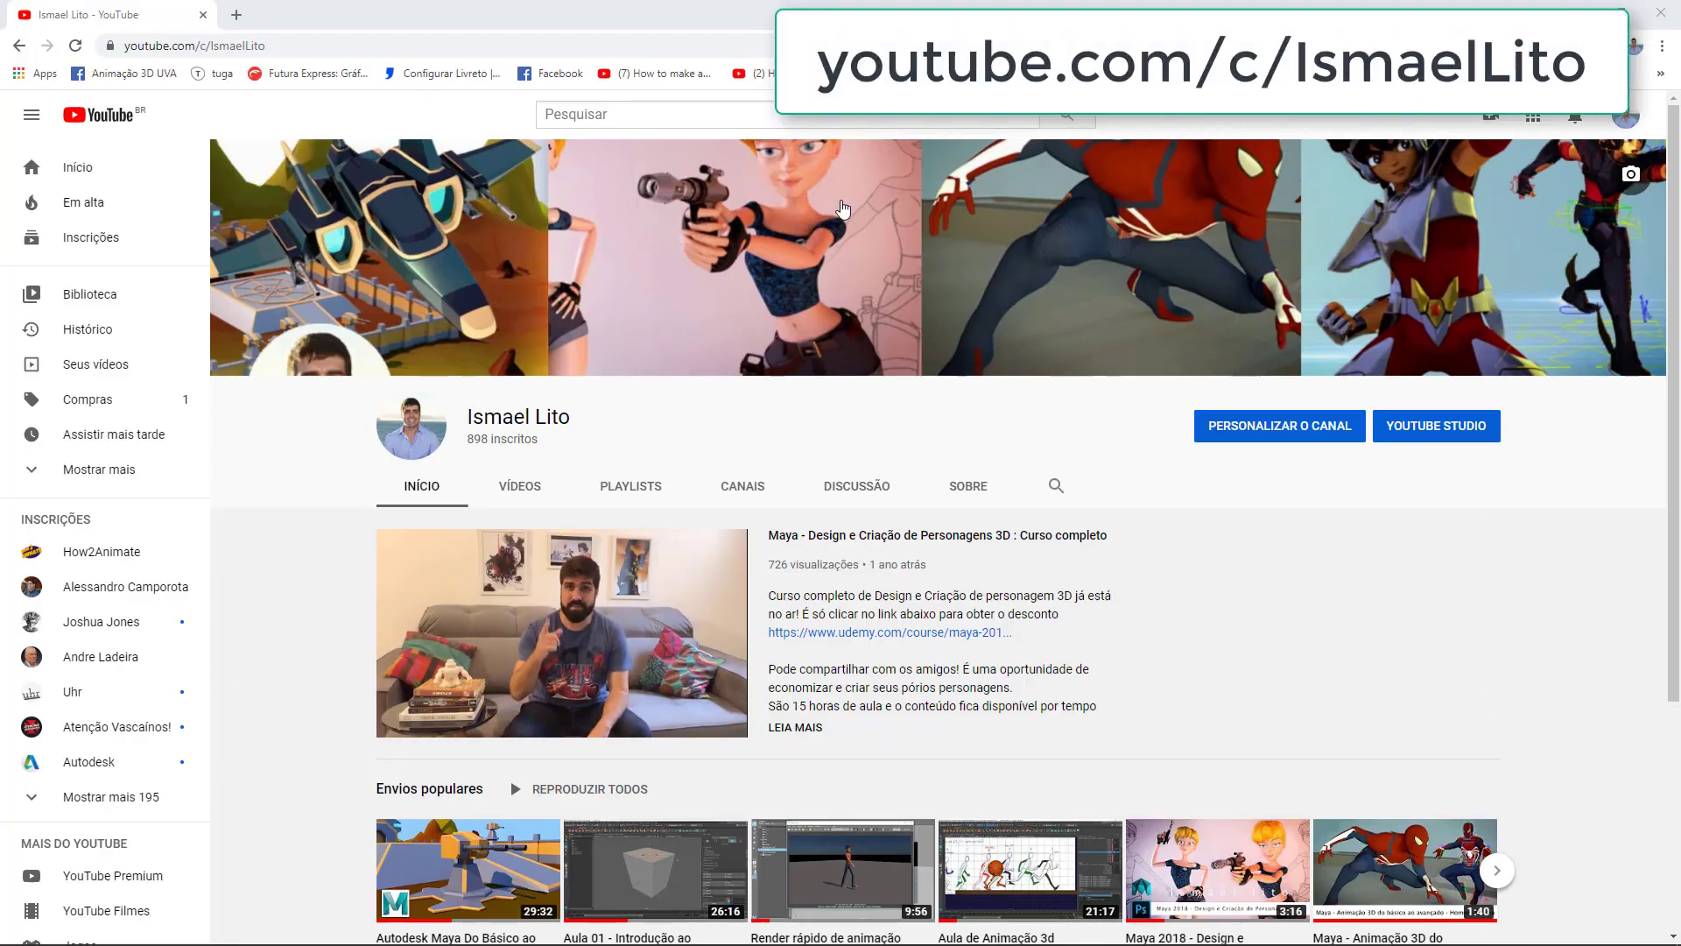
Browse the VÍDEOS tab down to the Maya rigging and Bouncing Ball lessons
{"action": "left_click", "coordinate": [520, 486]}
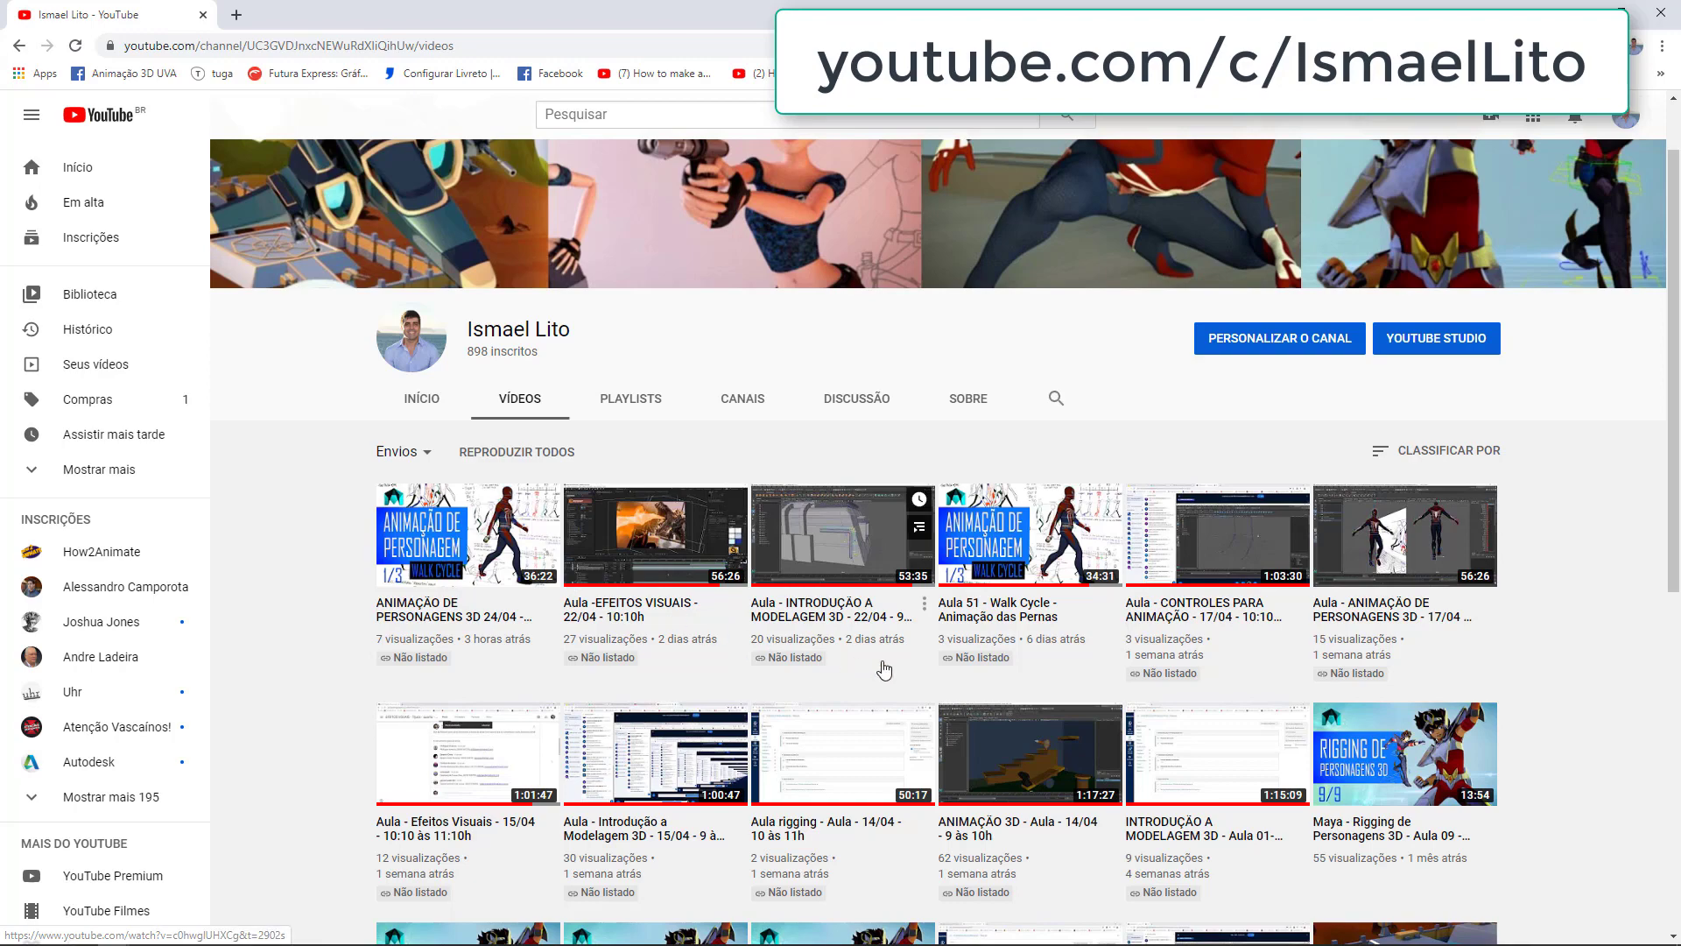
{"action": "scroll", "coordinate": [880, 666], "scroll_direction": "down", "scroll_amount": 5}
{"action": "scroll", "coordinate": [883, 663], "scroll_direction": "down", "scroll_amount": 2}
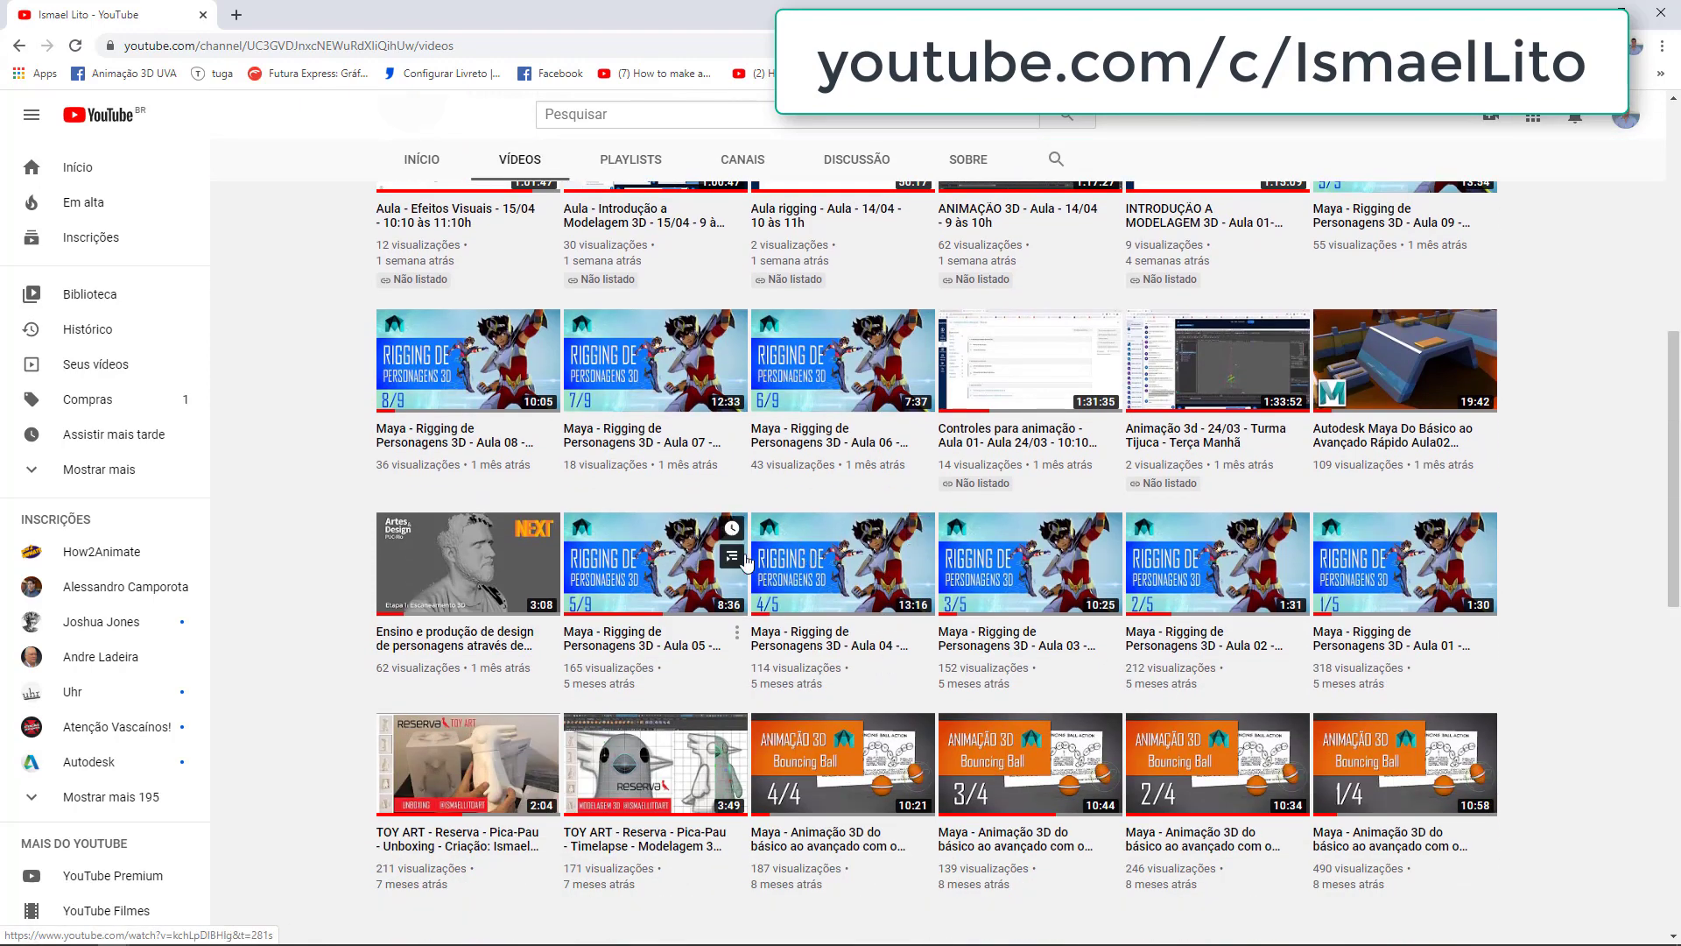